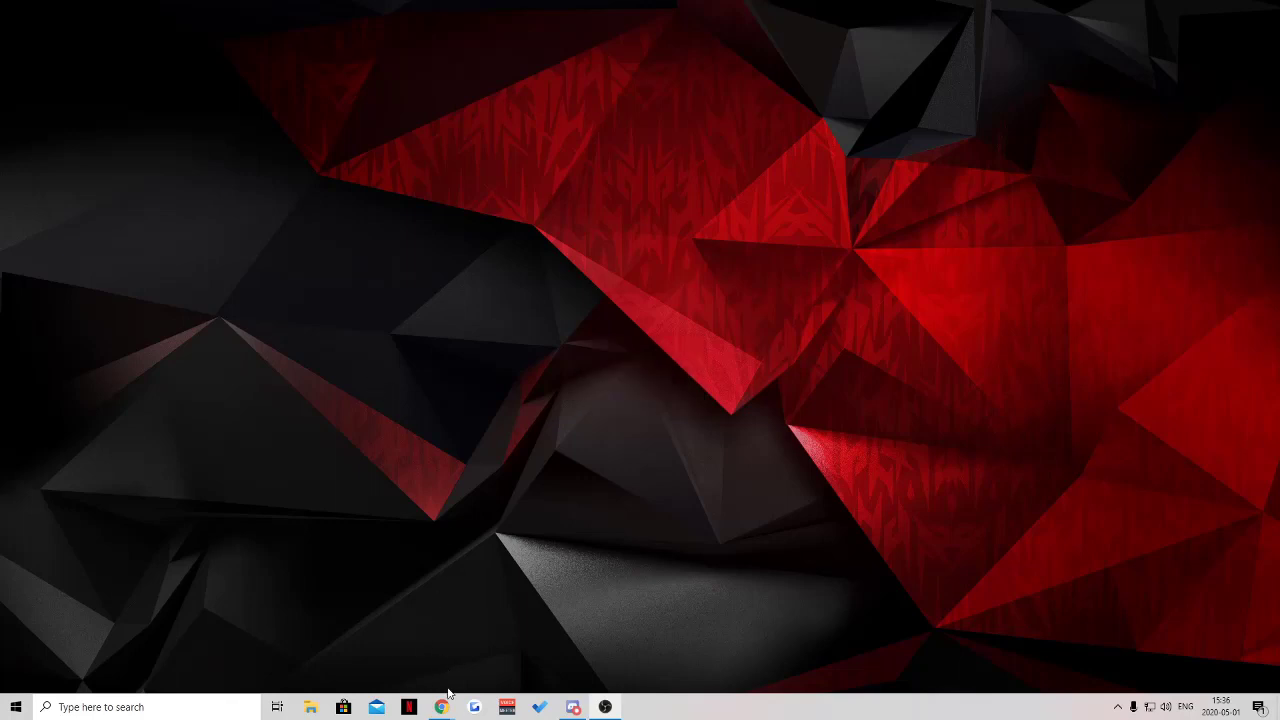
Switch to the Chrome window with the Fabric pages, download the Fabric API mod from CurseForge and keep its jar file.
{"action": "mouse_move", "coordinate": [445, 705]}
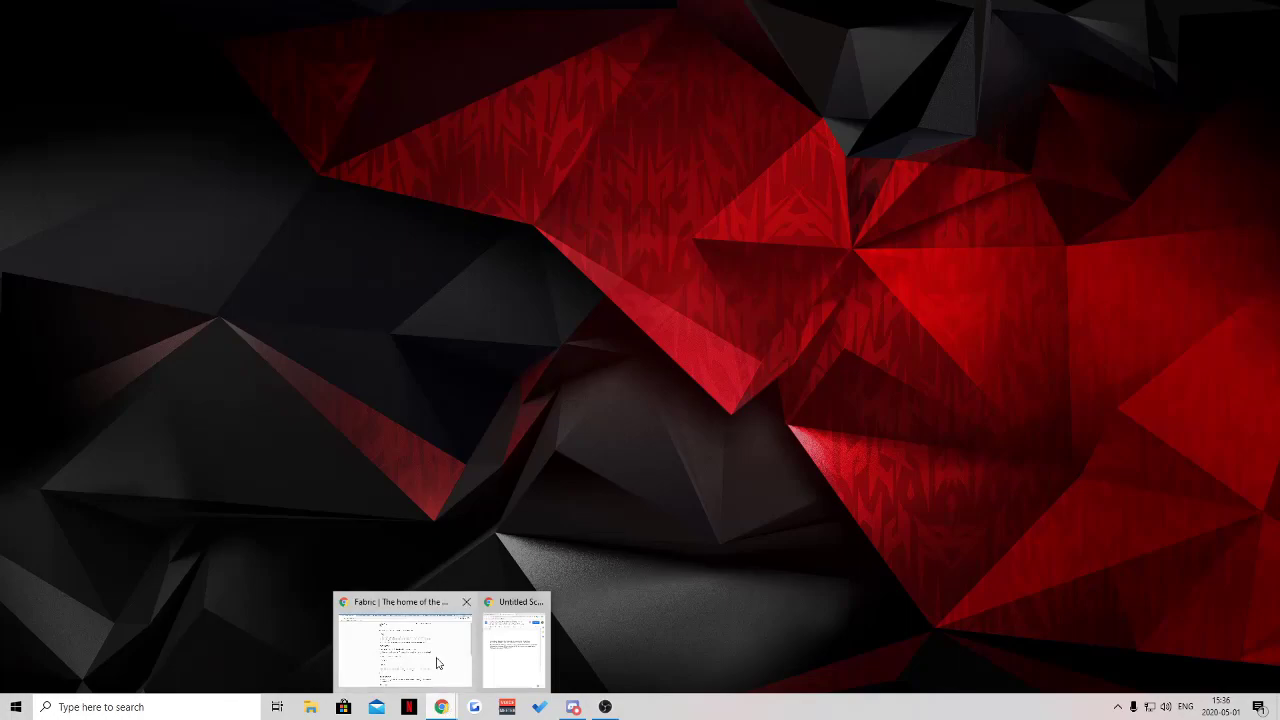
{"action": "left_click", "coordinate": [437, 663]}
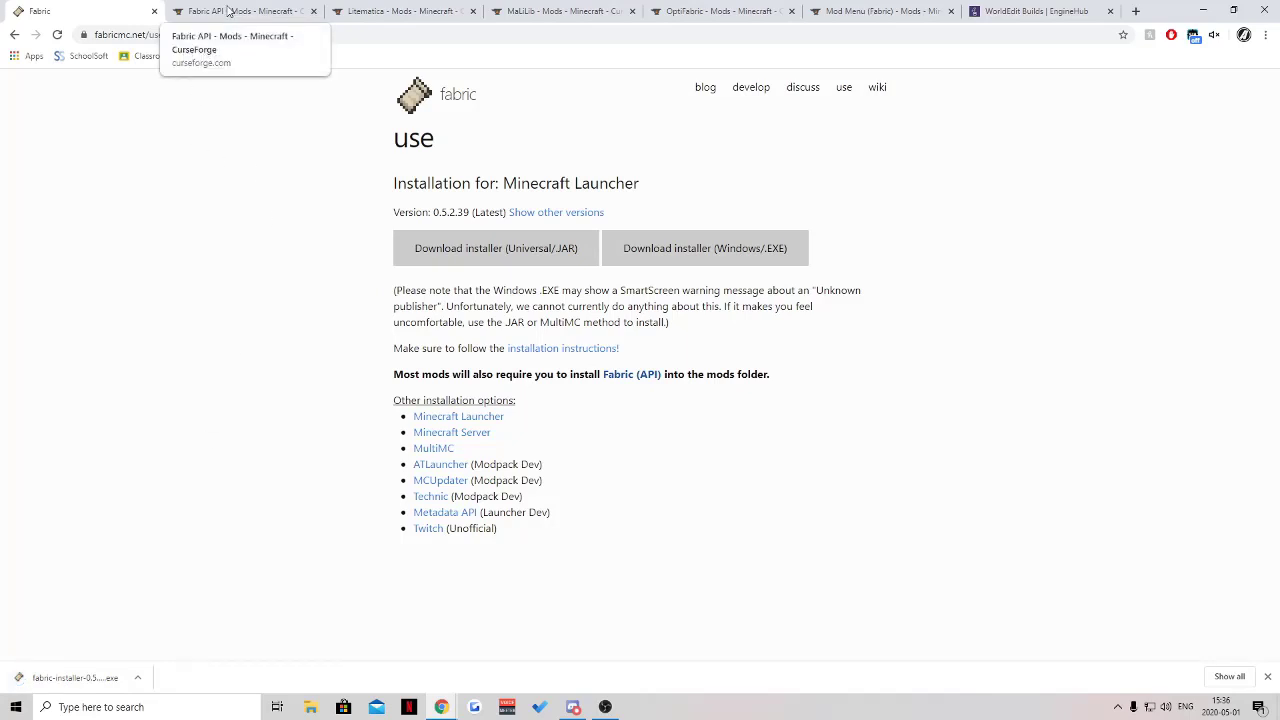
{"action": "left_click", "coordinate": [228, 11]}
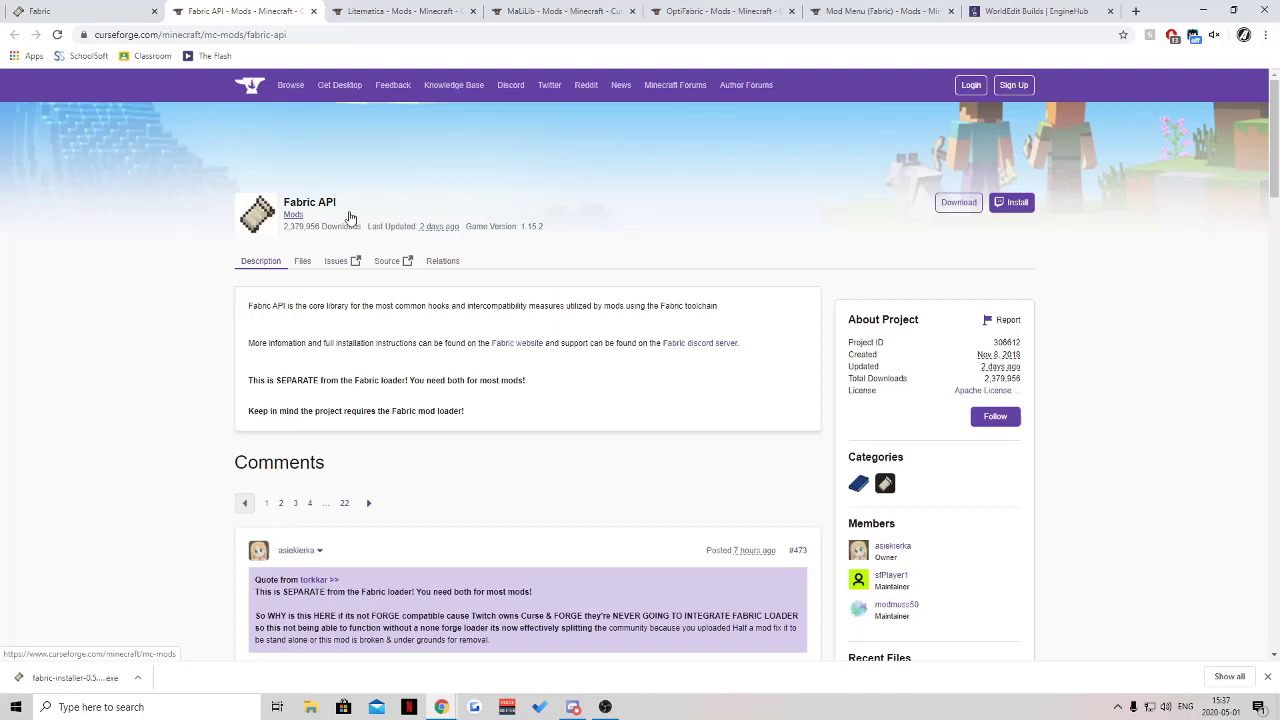
{"action": "left_click", "coordinate": [951, 206]}
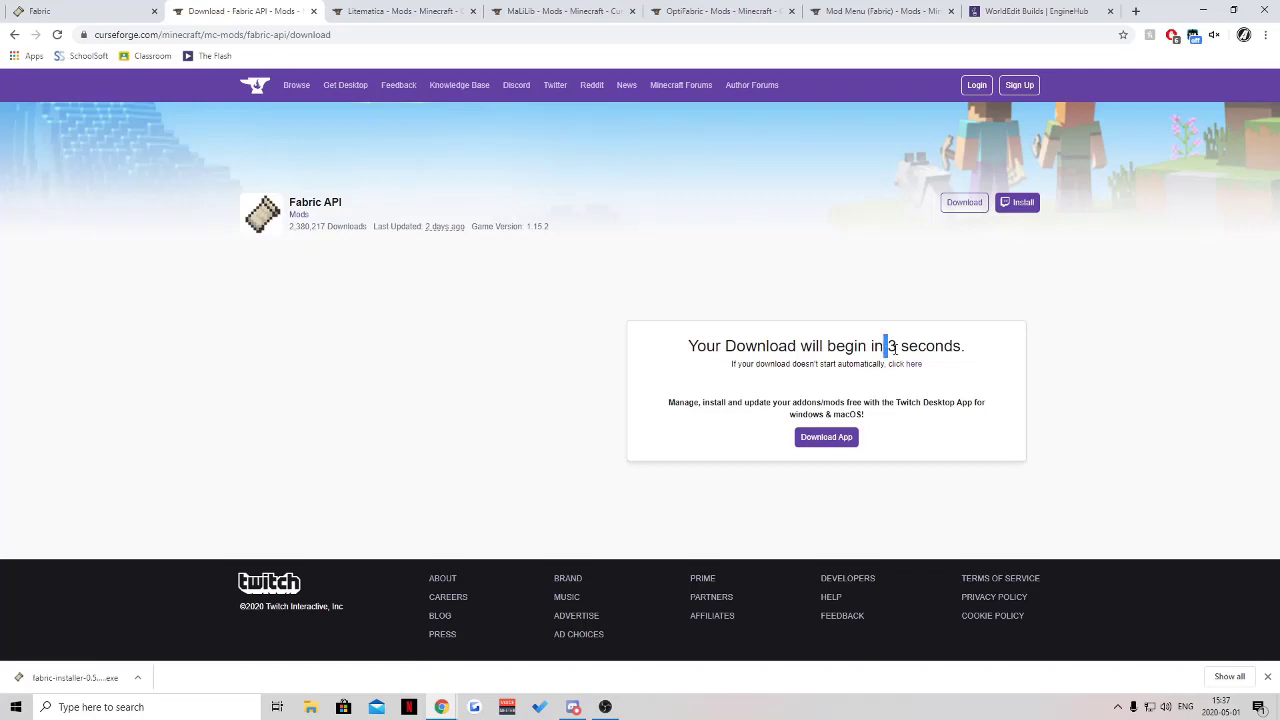
{"action": "left_click_drag", "start_coordinate": [884, 346], "coordinate": [928, 346]}
{"action": "left_click", "coordinate": [950, 347]}
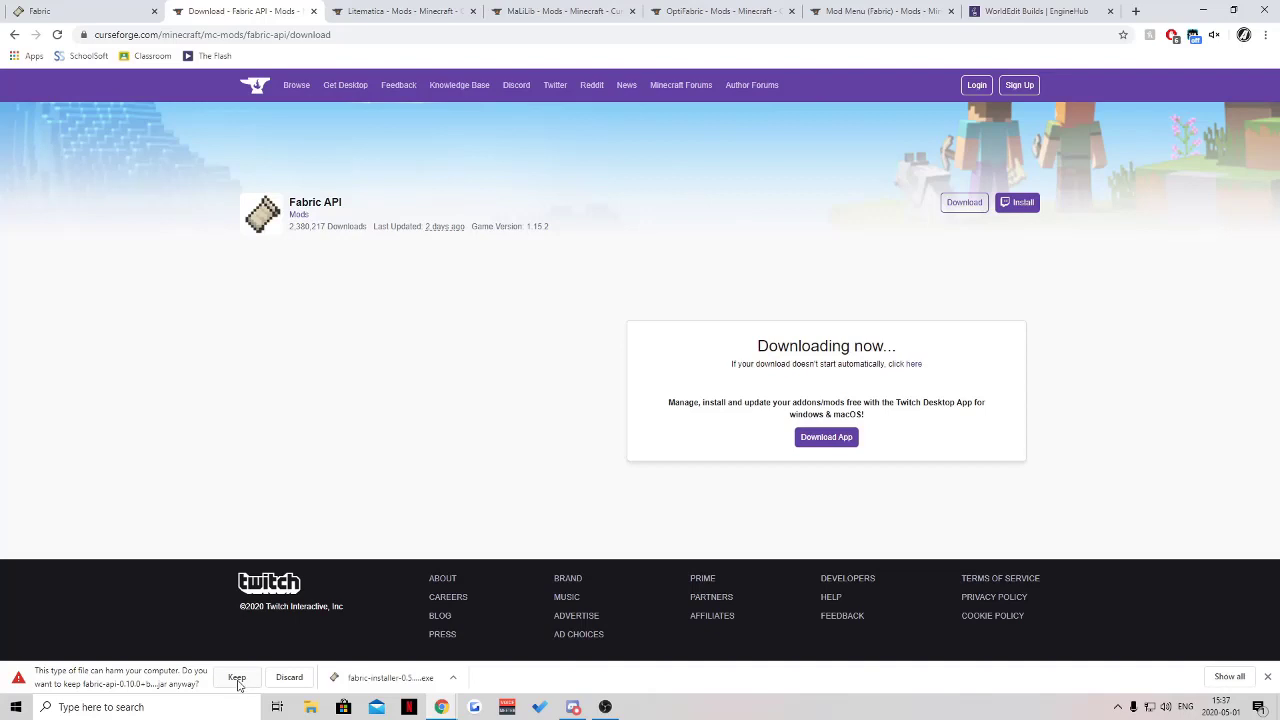
{"action": "left_click", "coordinate": [237, 678]}
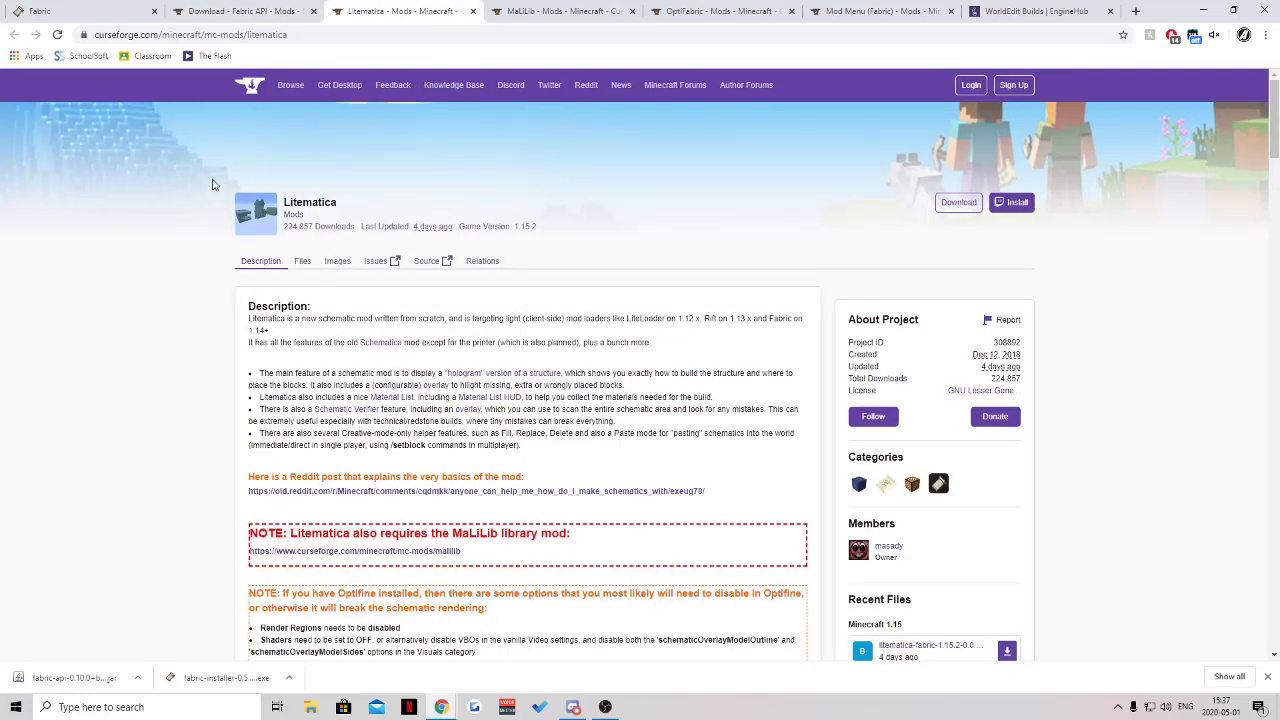
Download the Litematica mod from its CurseForge page and keep the jar file.
{"action": "left_click_drag", "start_coordinate": [285, 202], "coordinate": [339, 203]}
{"action": "left_click", "coordinate": [347, 212]}
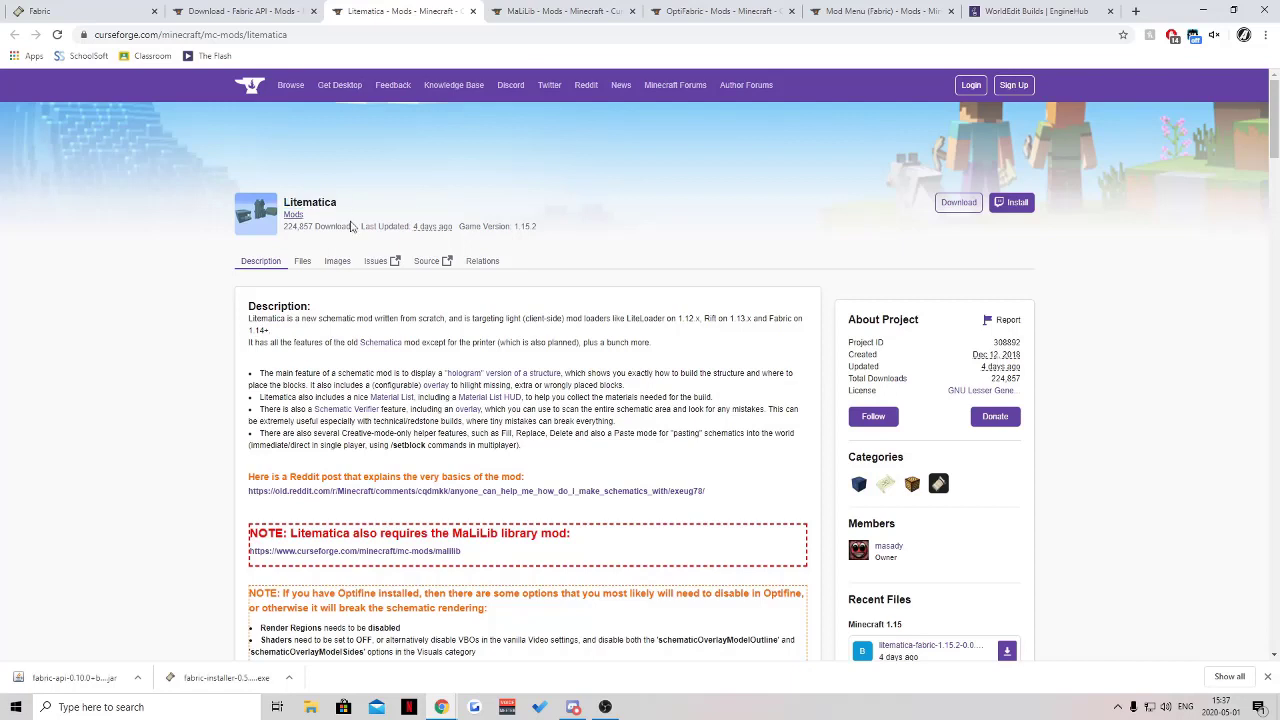
{"action": "left_click", "coordinate": [947, 212]}
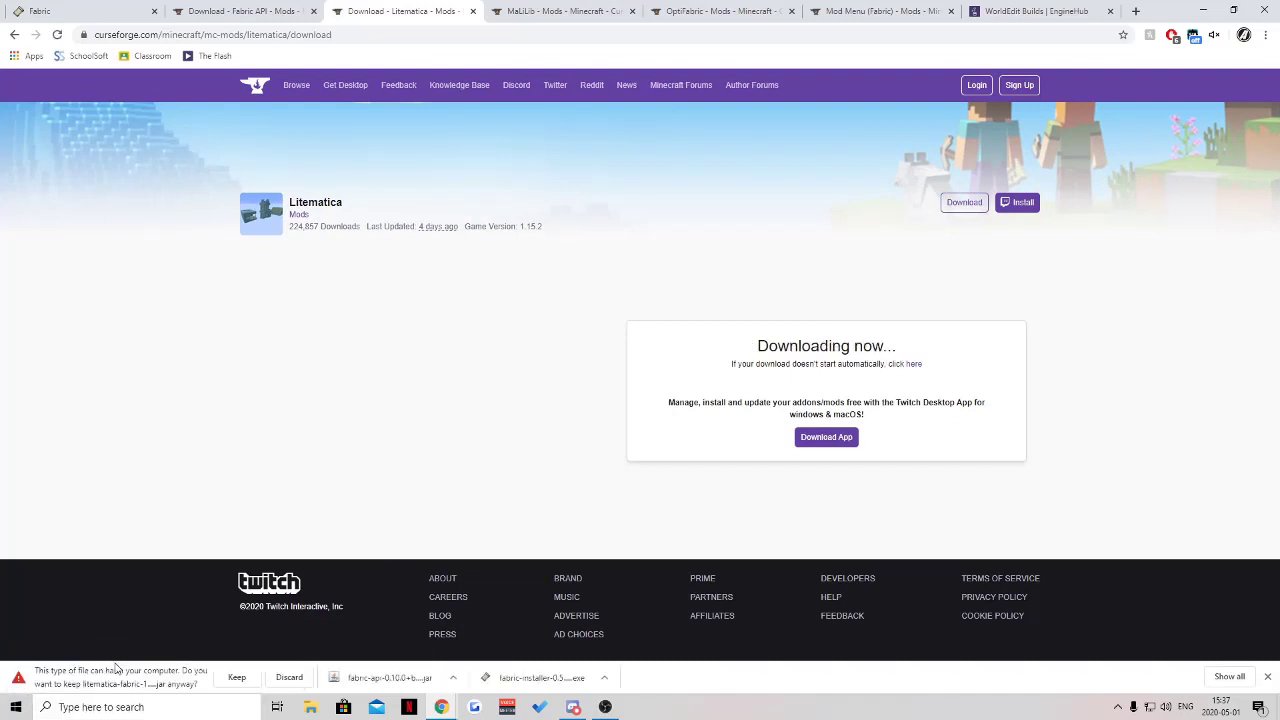
{"action": "left_click", "coordinate": [237, 678]}
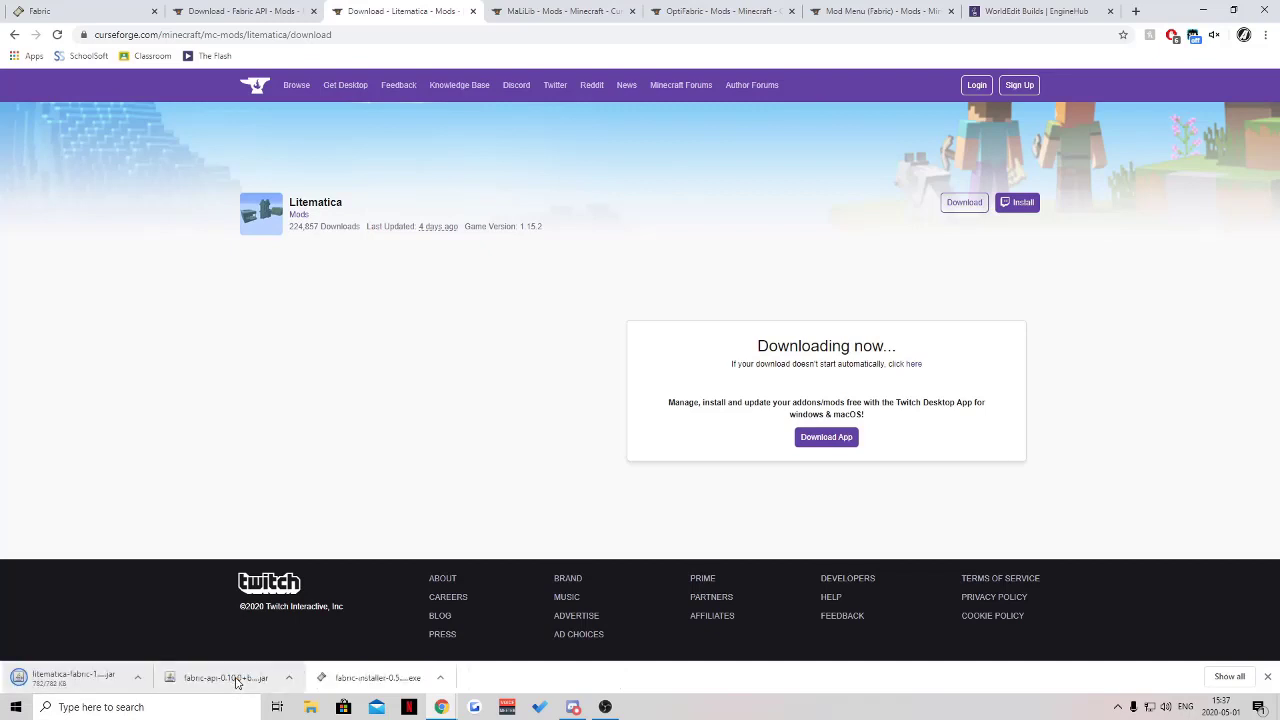
Download the MaLiLib library mod from its CurseForge page and keep the jar file.
{"action": "left_click", "coordinate": [520, 12]}
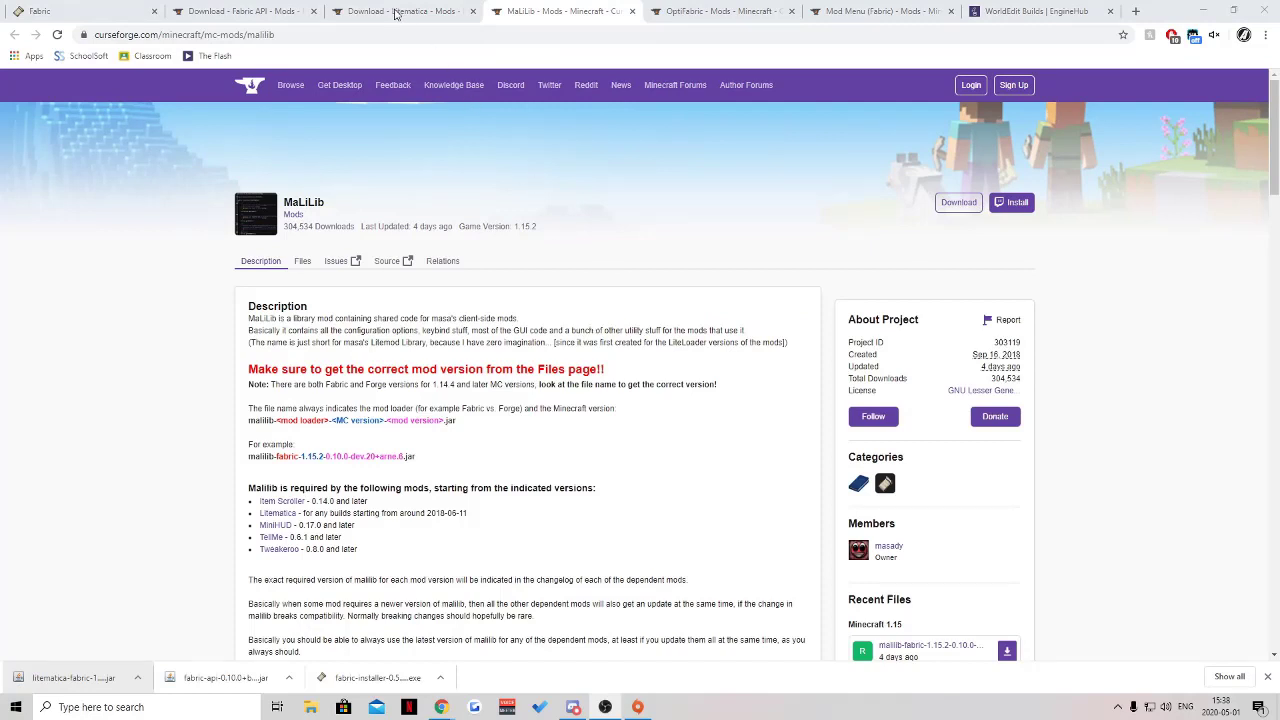
{"action": "left_click", "coordinate": [957, 203]}
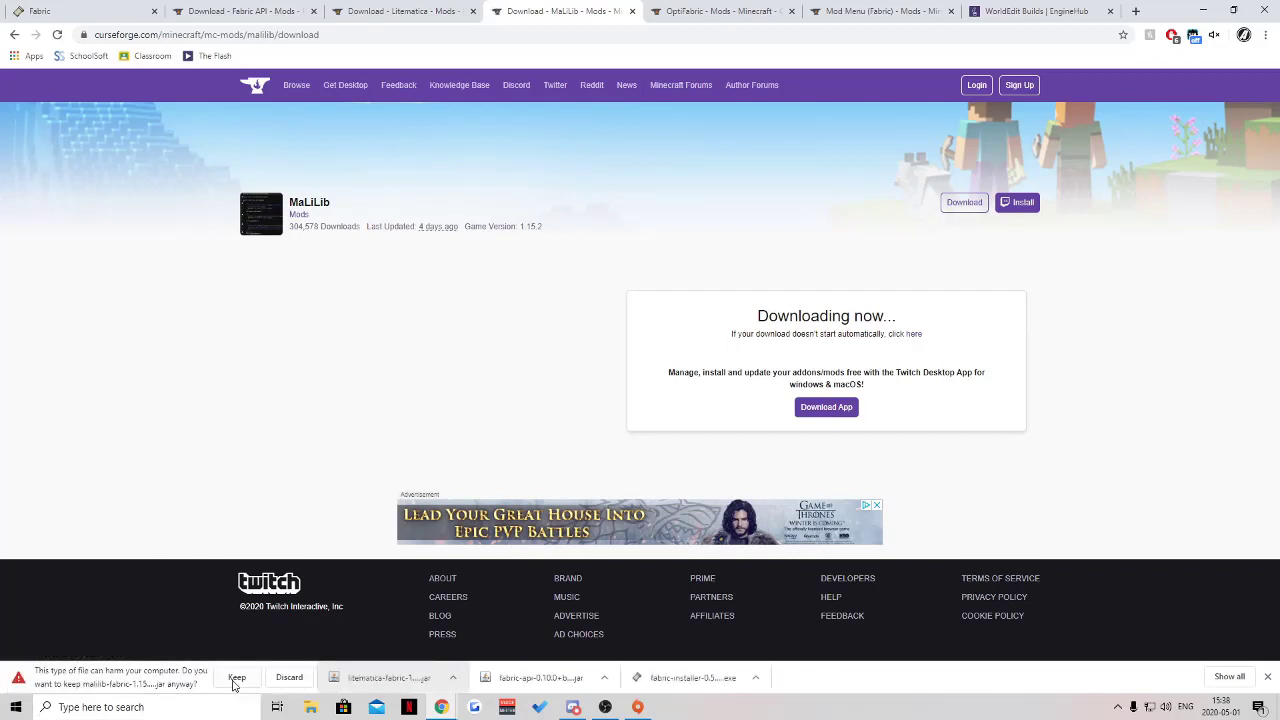
{"action": "left_click", "coordinate": [236, 678]}
Look at the download pages for OptiFabric, Mod Menu (Fabric) and WorldEdit.
{"action": "left_click", "coordinate": [692, 12]}
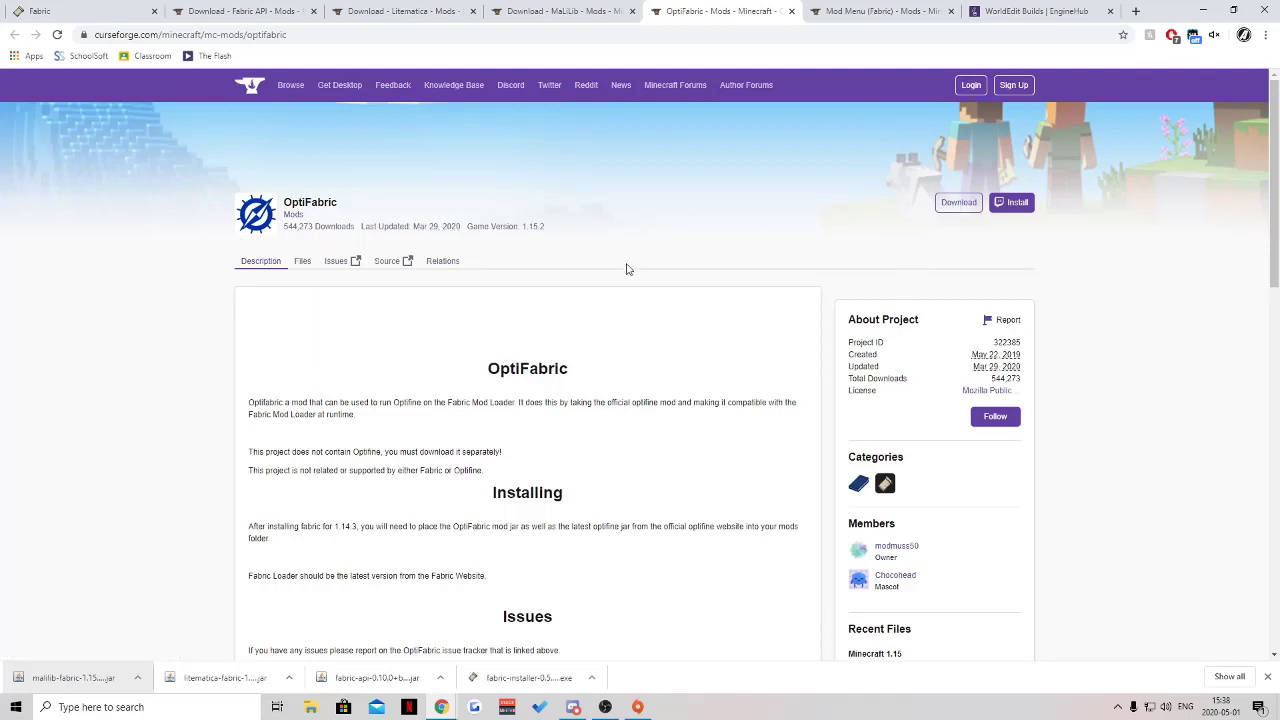
{"action": "left_click", "coordinate": [848, 11]}
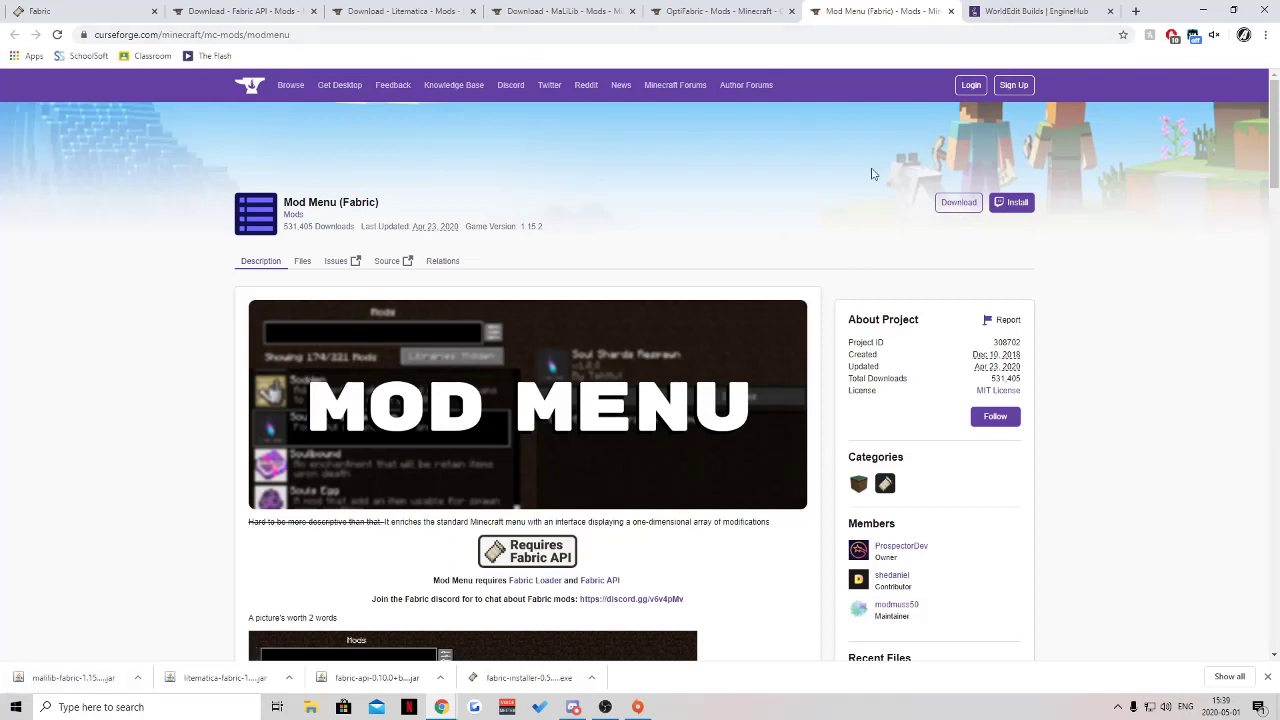
{"action": "left_click", "coordinate": [1019, 15]}
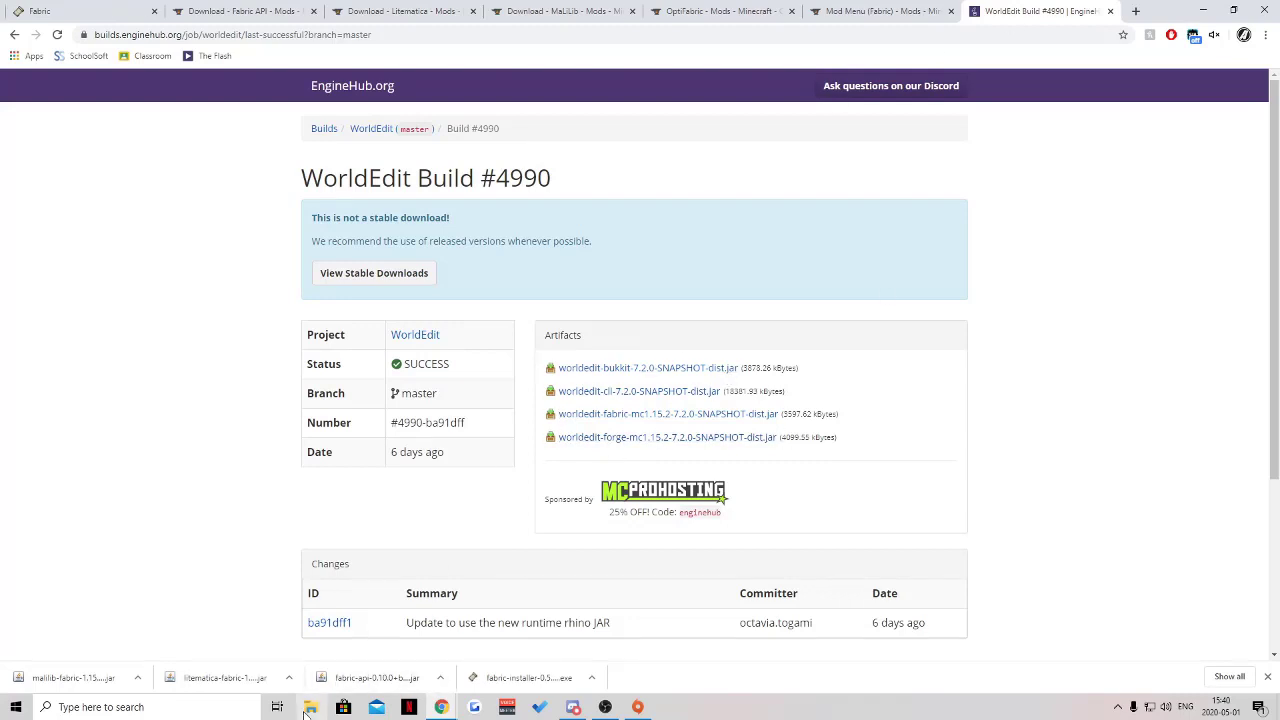
Open the mods folder inside .minecraft under AppData\Roaming in File Explorer.
{"action": "left_click", "coordinate": [310, 707]}
{"action": "left_click", "coordinate": [423, 327]}
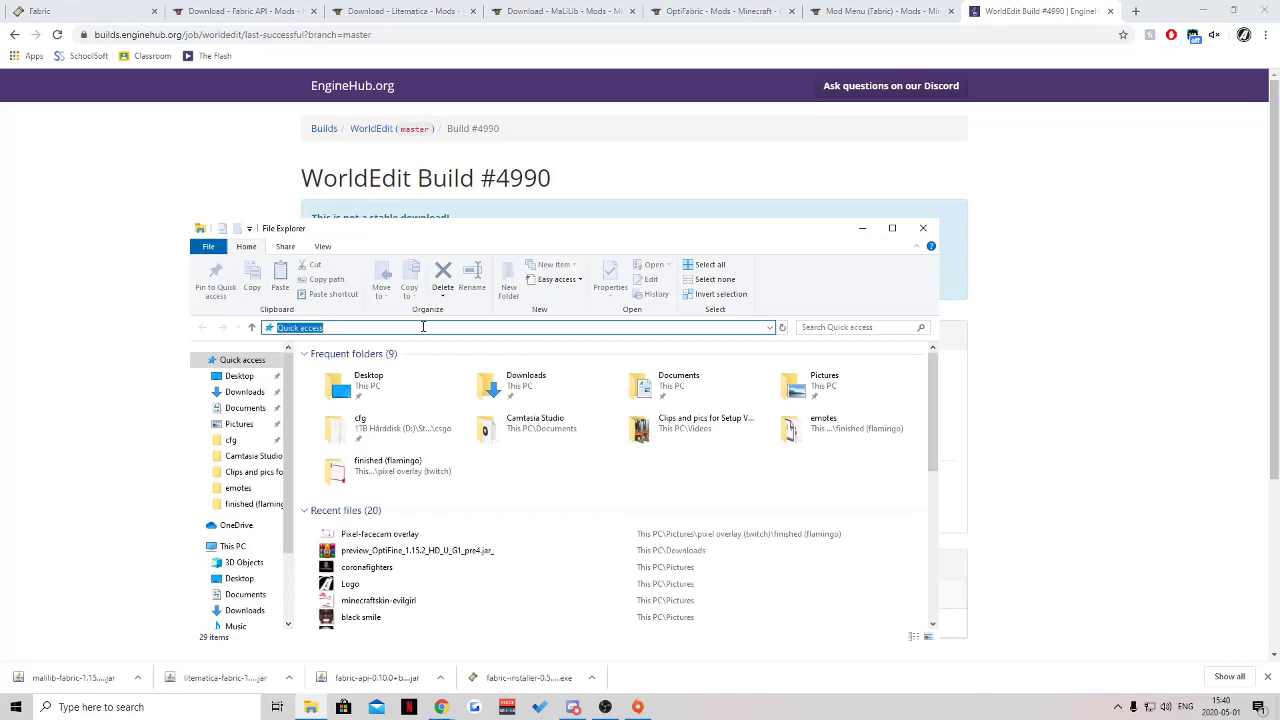
{"action": "key", "text": "BackSpace"}
{"action": "key", "text": "Return"}
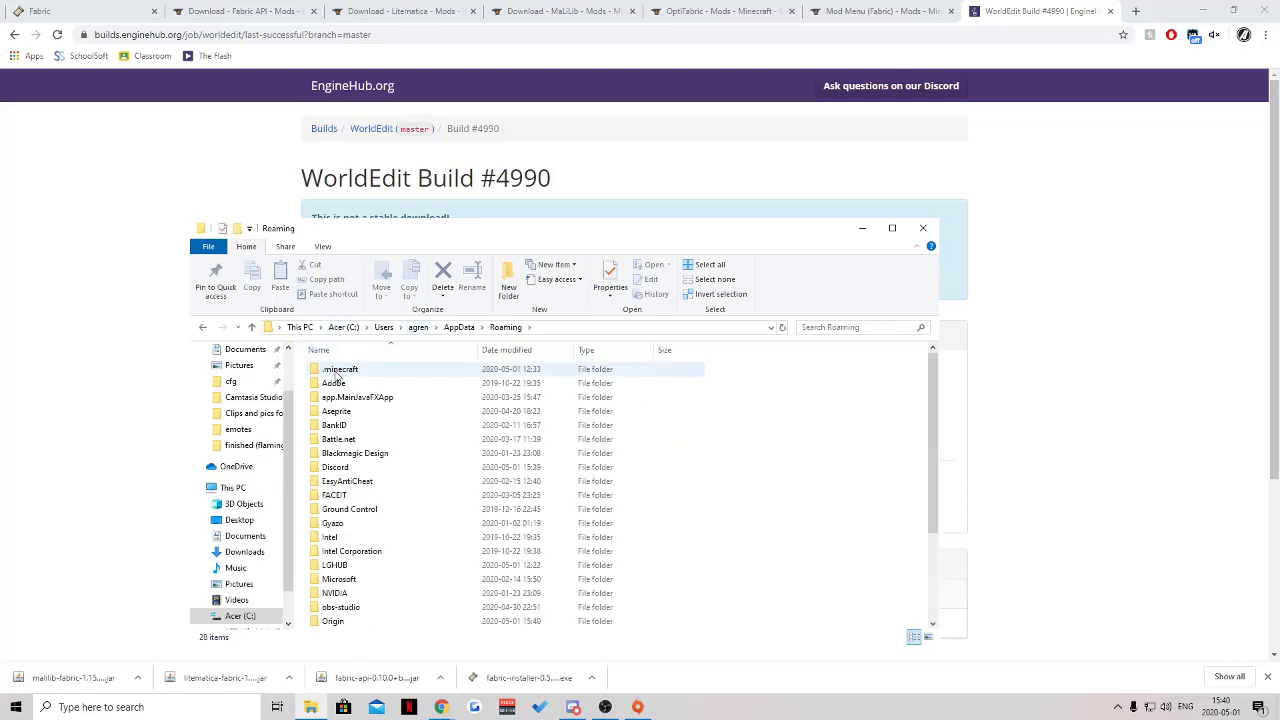
{"action": "double_click", "coordinate": [337, 372]}
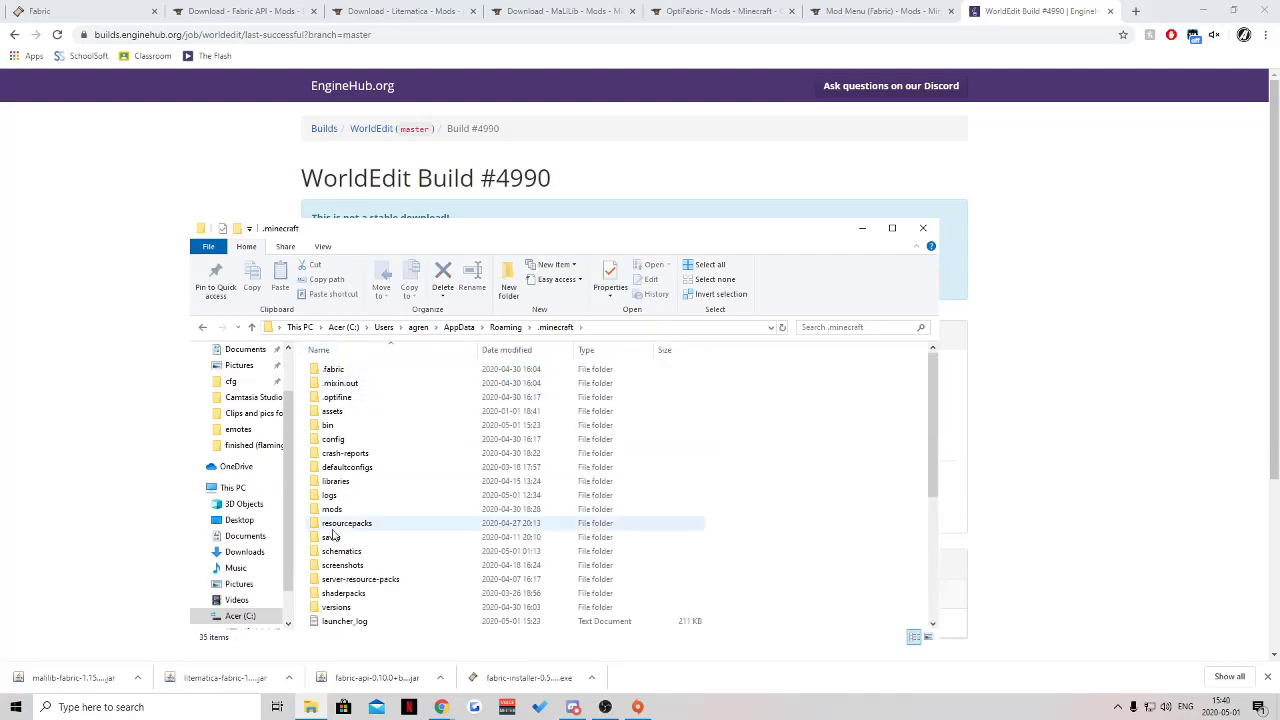
{"action": "double_click", "coordinate": [333, 509]}
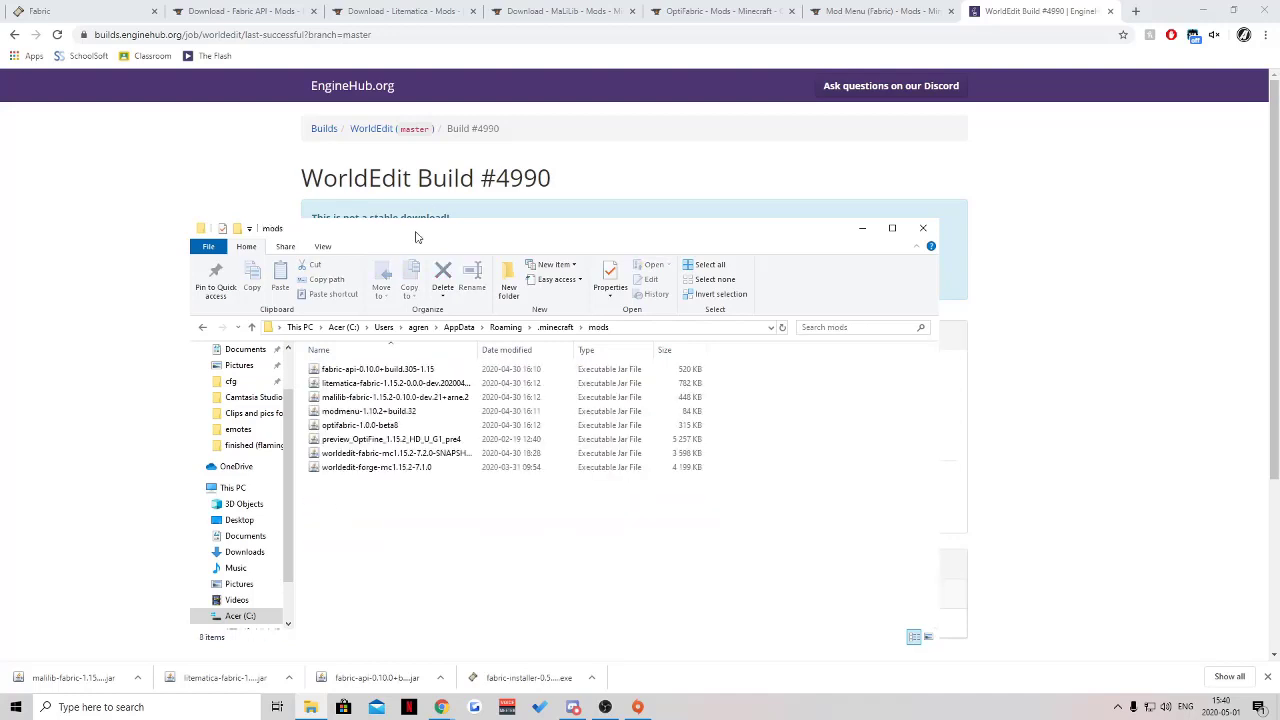
Review the installed mod jar files in the mods folder beside the browser downloads and close the folder window.
{"action": "left_click_drag", "start_coordinate": [417, 237], "coordinate": [630, 136]}
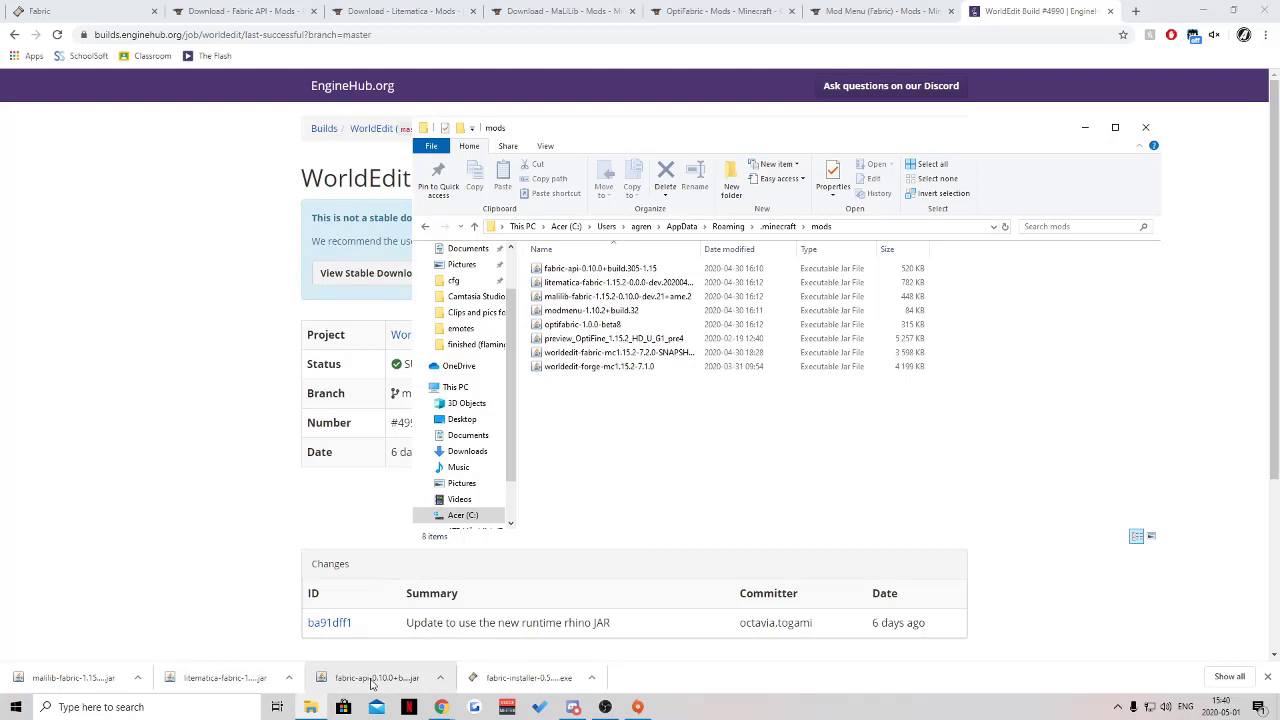
{"action": "left_click_drag", "start_coordinate": [585, 413], "coordinate": [591, 444]}
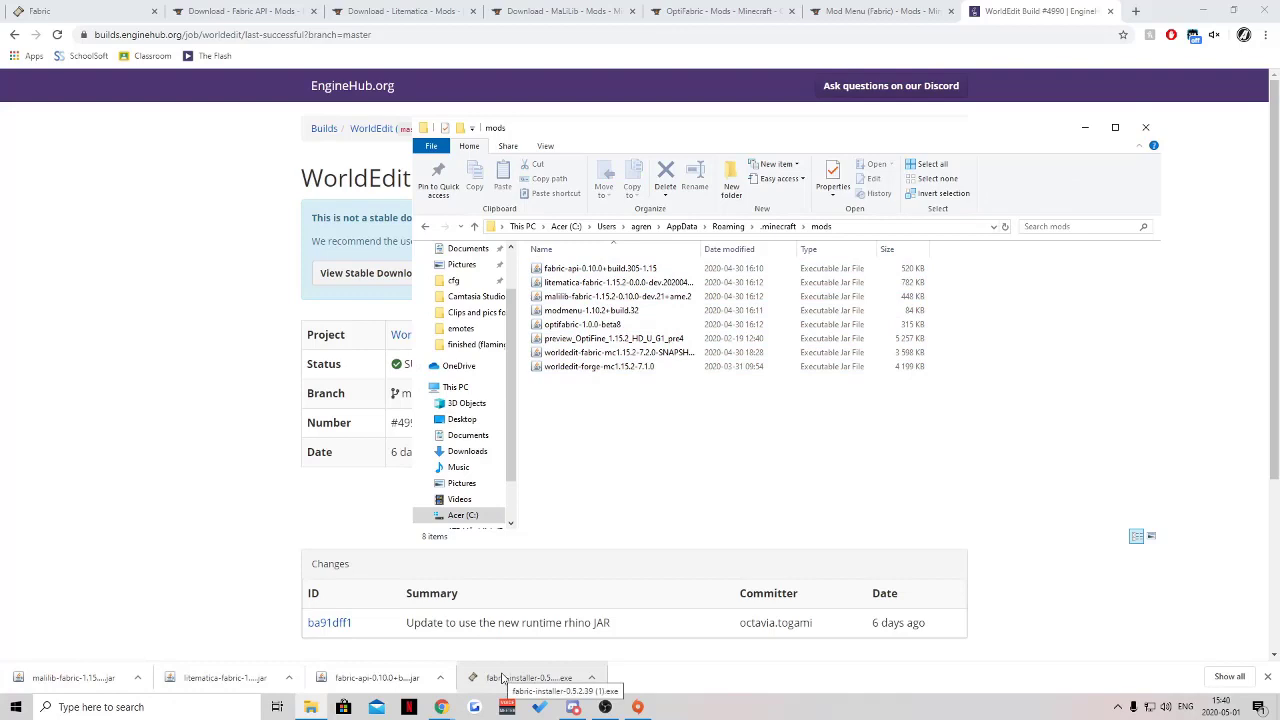
{"action": "left_click", "coordinate": [503, 678]}
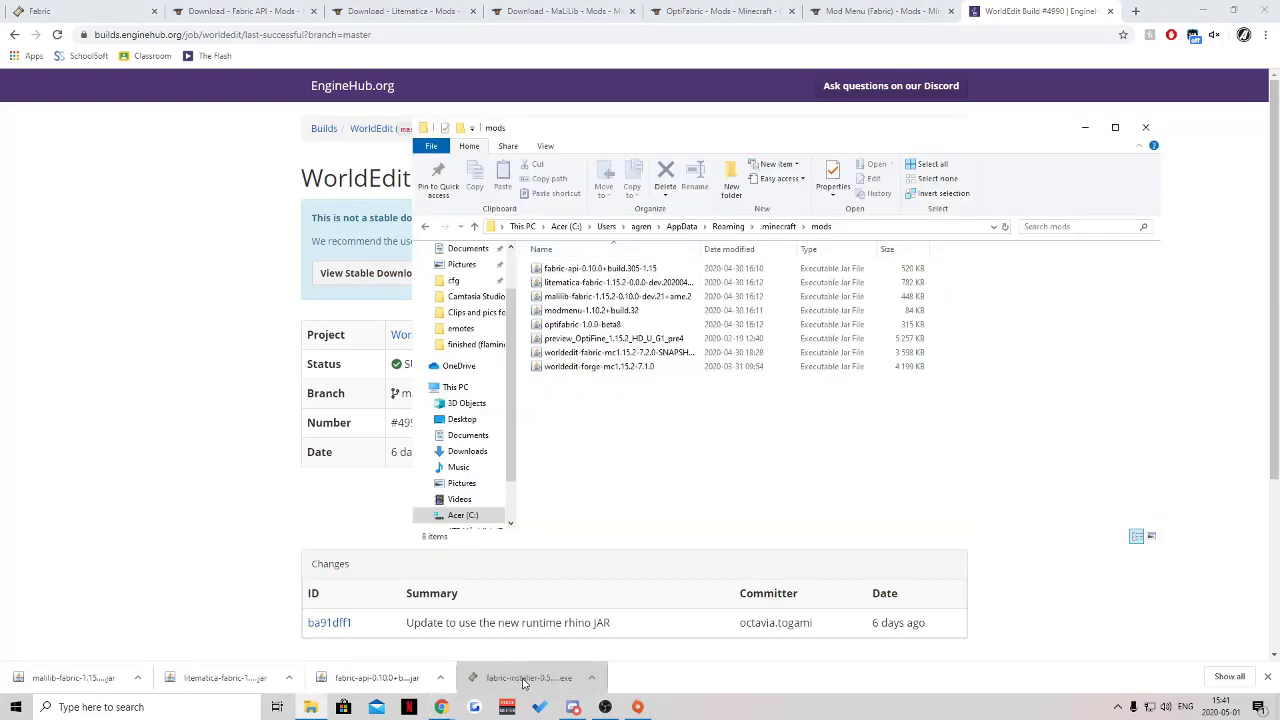
{"action": "left_click_drag", "start_coordinate": [605, 428], "coordinate": [606, 270]}
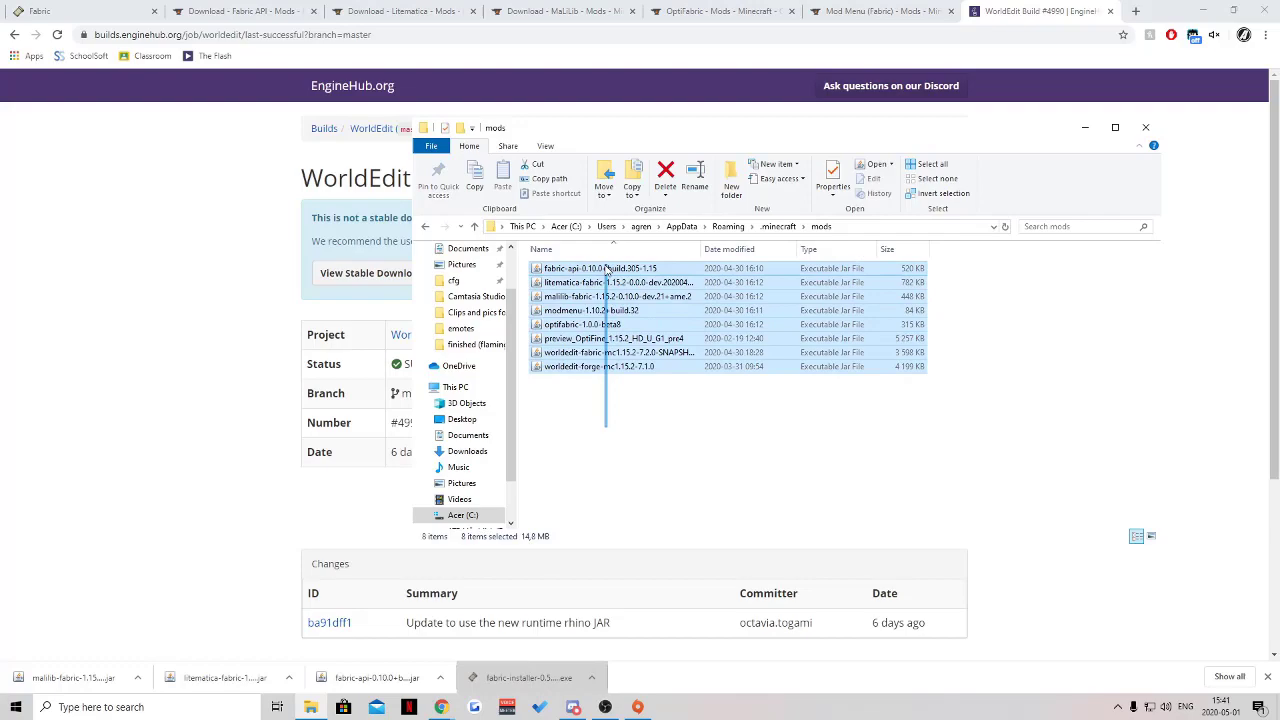
{"action": "left_click", "coordinate": [563, 440]}
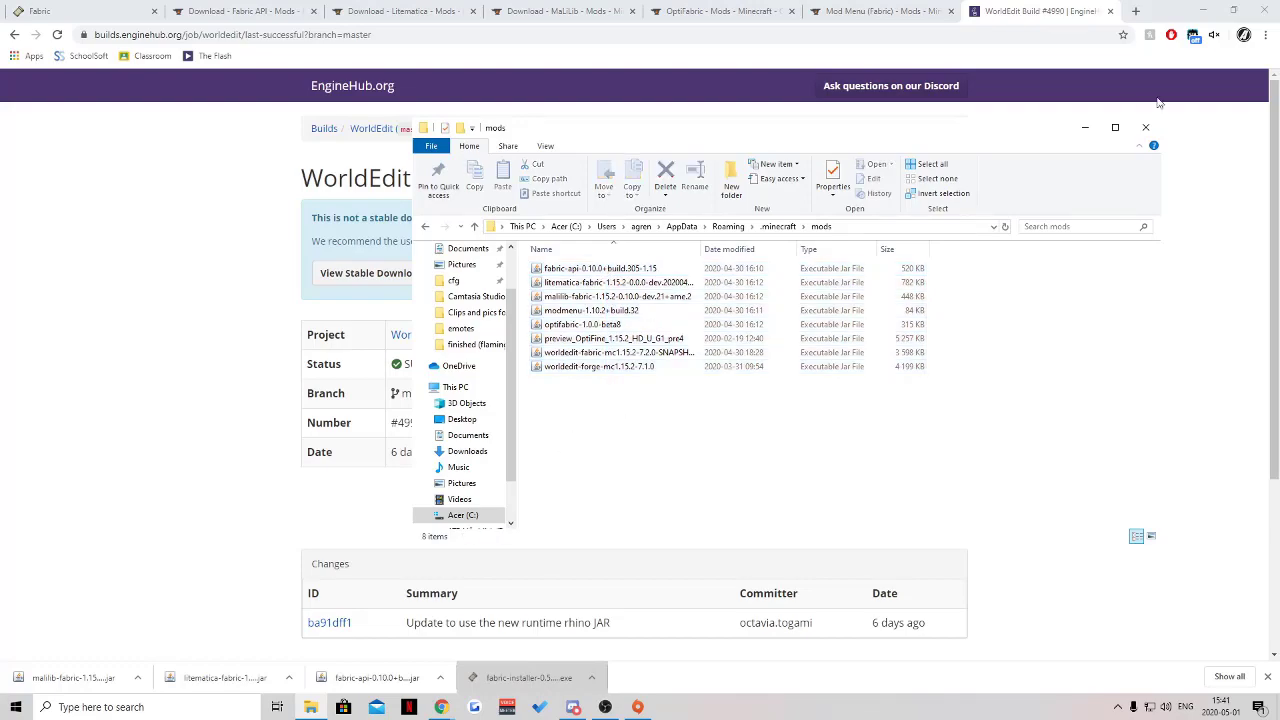
{"action": "left_click", "coordinate": [1147, 131]}
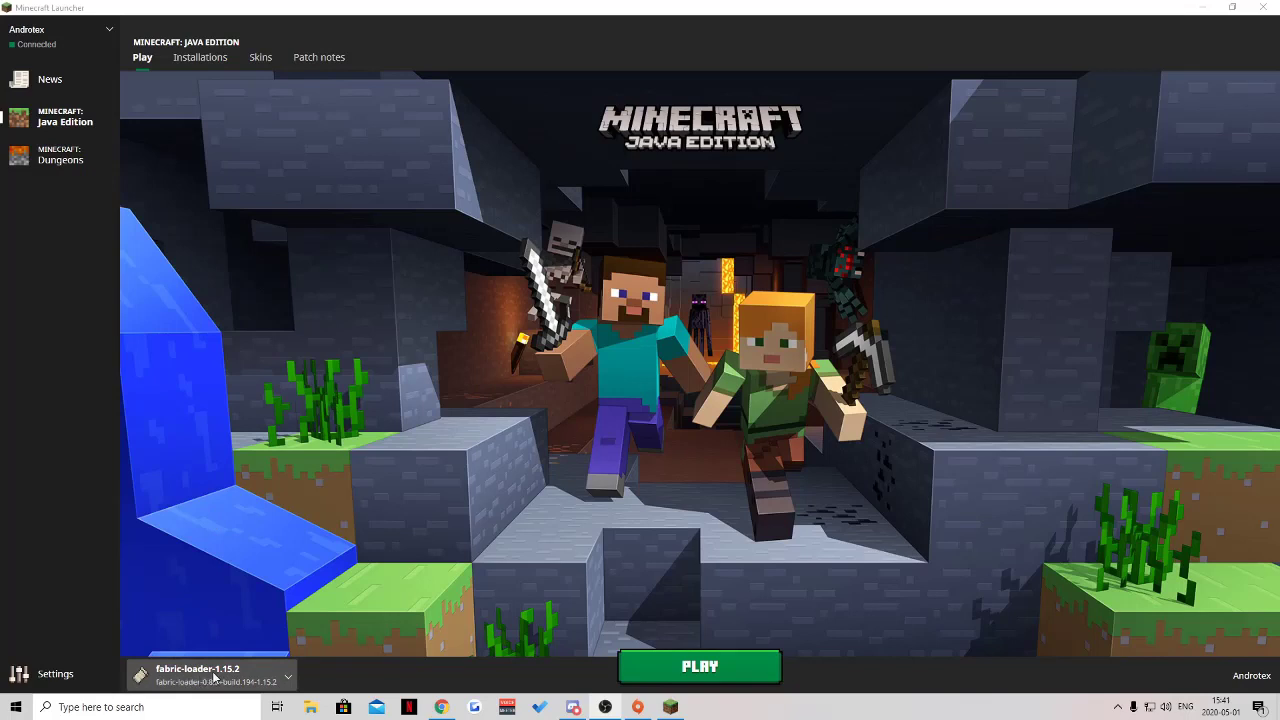
Look through the Minecraft Launcher's installations and start the game with fabric-loader-1.15.2.
{"action": "left_click", "coordinate": [287, 680]}
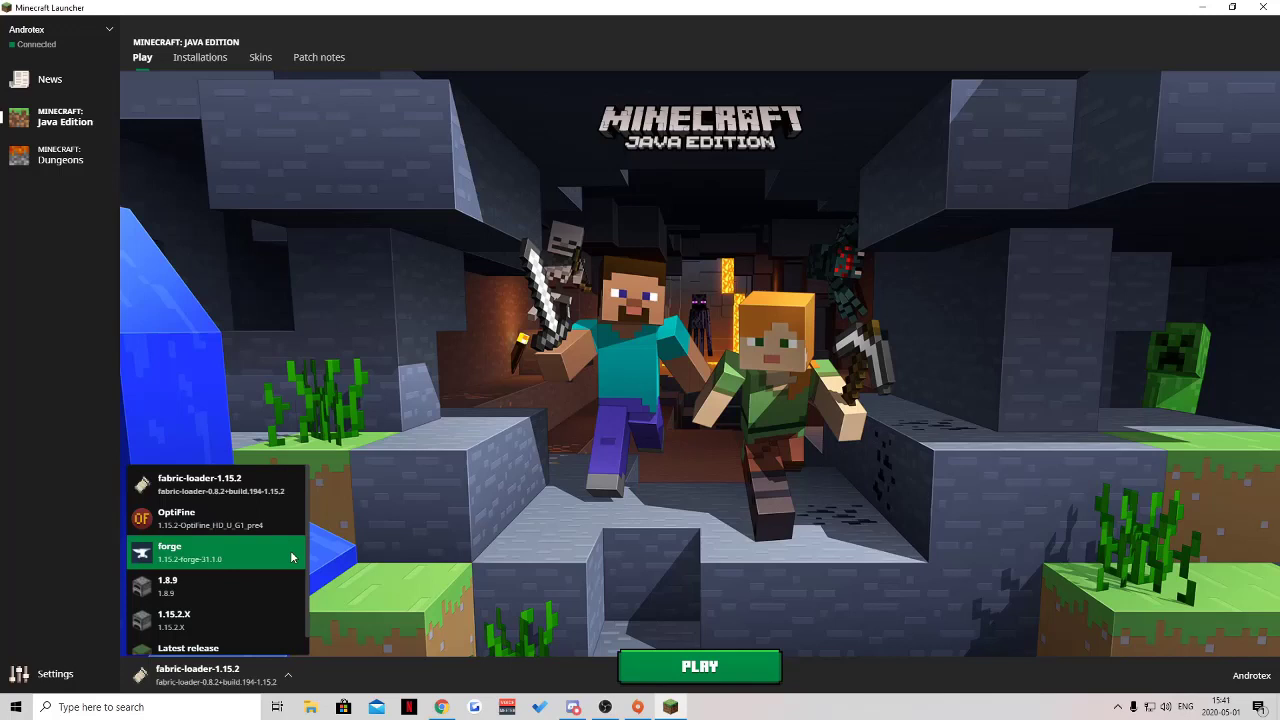
{"action": "scroll", "coordinate": [241, 520], "scroll_direction": "down", "scroll_amount": 1}
{"action": "scroll", "coordinate": [242, 524], "scroll_direction": "up", "scroll_amount": 1}
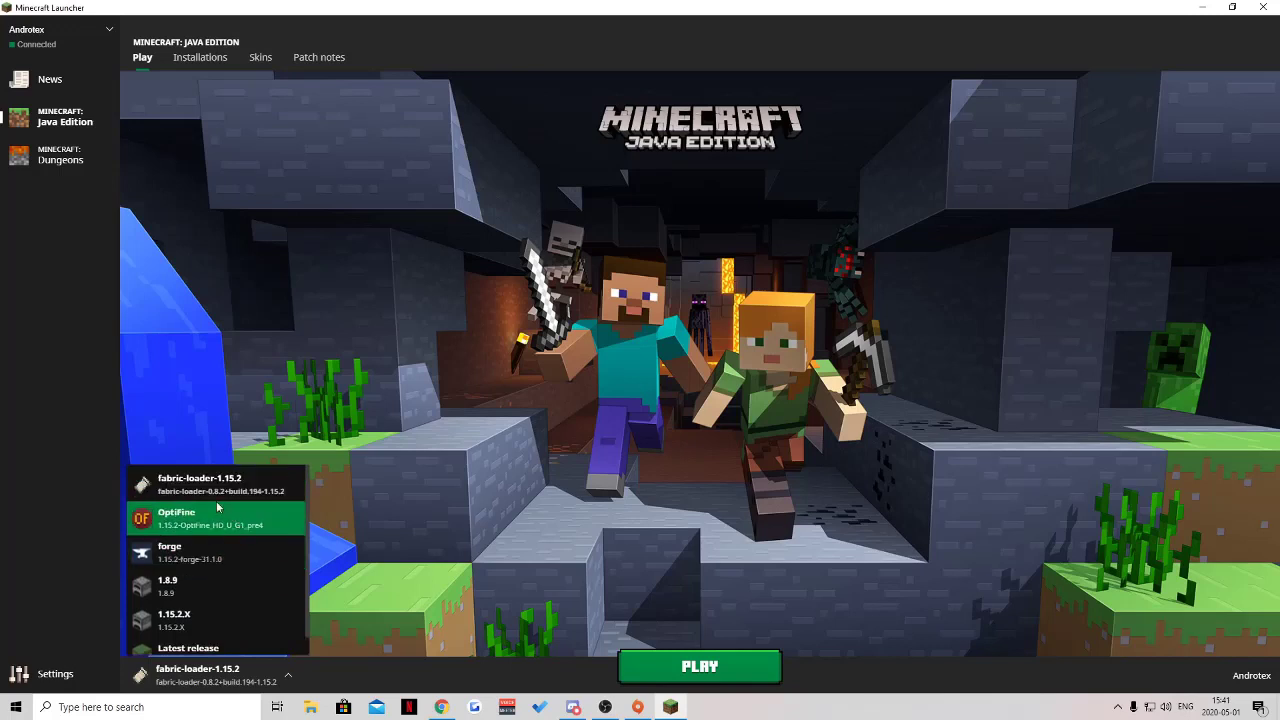
{"action": "scroll", "coordinate": [196, 556], "scroll_direction": "down", "scroll_amount": 1}
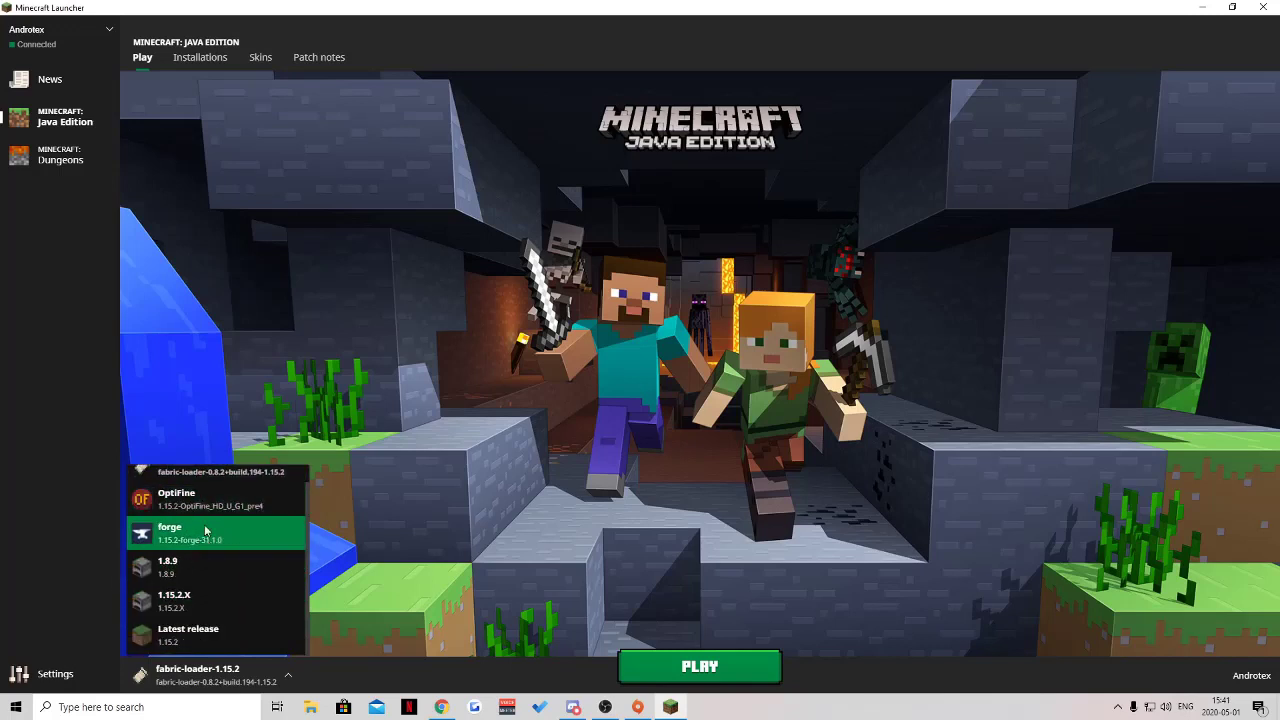
{"action": "scroll", "coordinate": [205, 530], "scroll_direction": "up", "scroll_amount": 1}
{"action": "scroll", "coordinate": [200, 492], "scroll_direction": "down", "scroll_amount": 1}
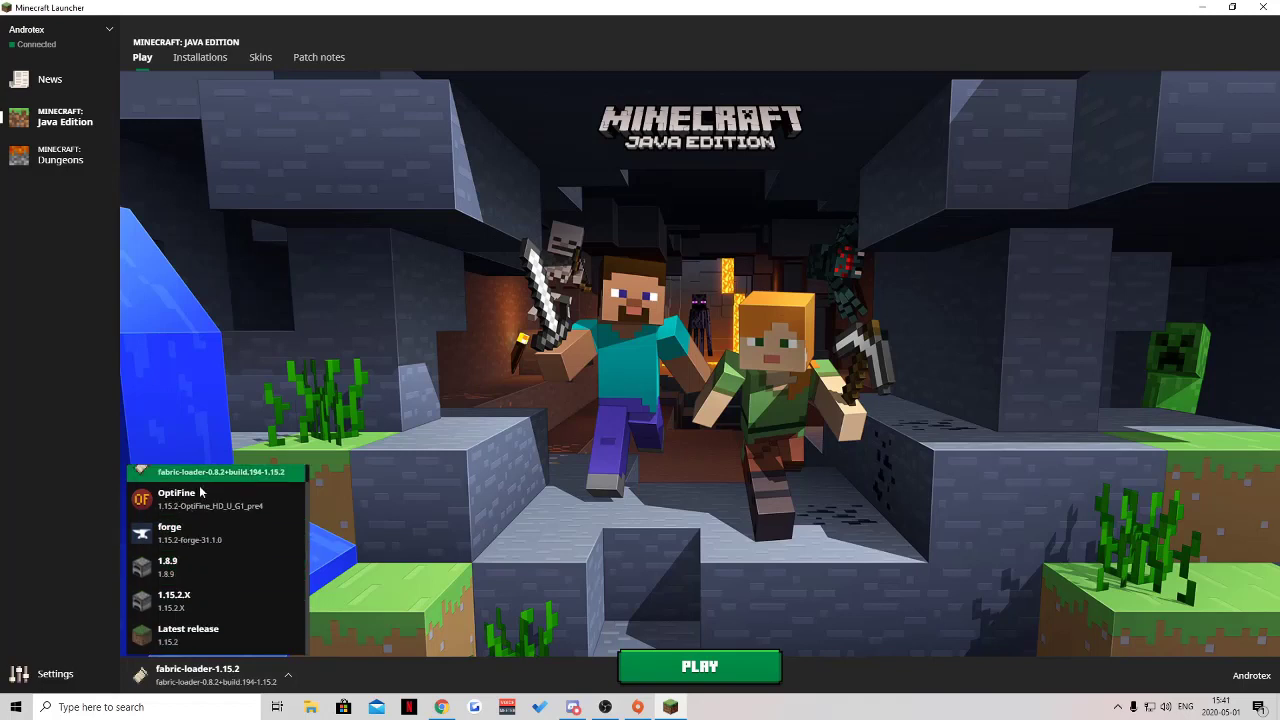
{"action": "scroll", "coordinate": [189, 512], "scroll_direction": "up", "scroll_amount": 1}
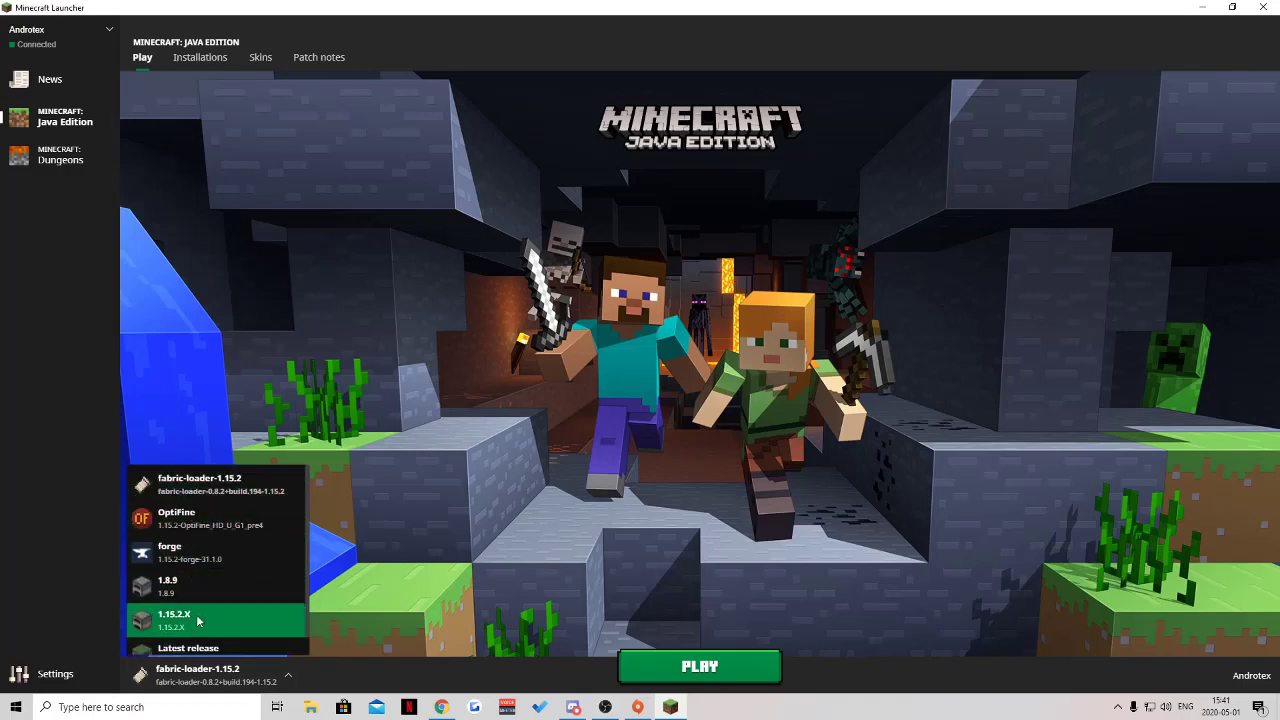
{"action": "scroll", "coordinate": [199, 615], "scroll_direction": "down", "scroll_amount": 1}
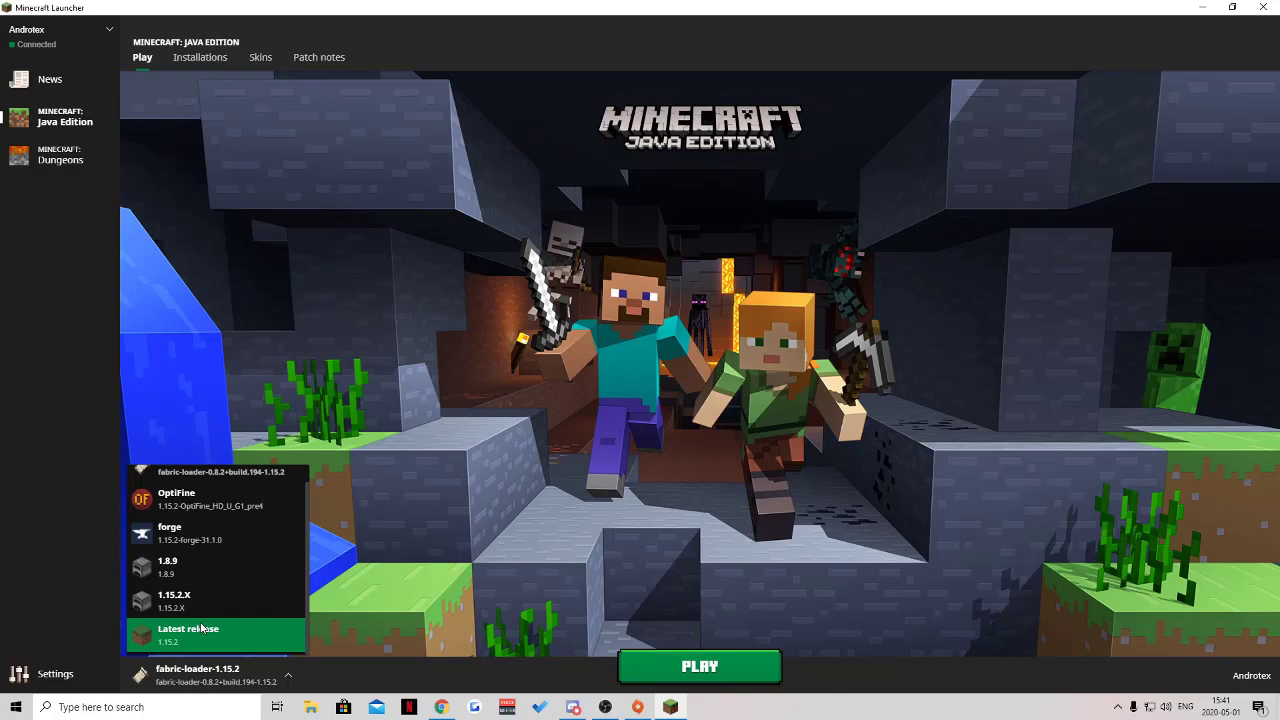
{"action": "scroll", "coordinate": [195, 585], "scroll_direction": "up", "scroll_amount": 1}
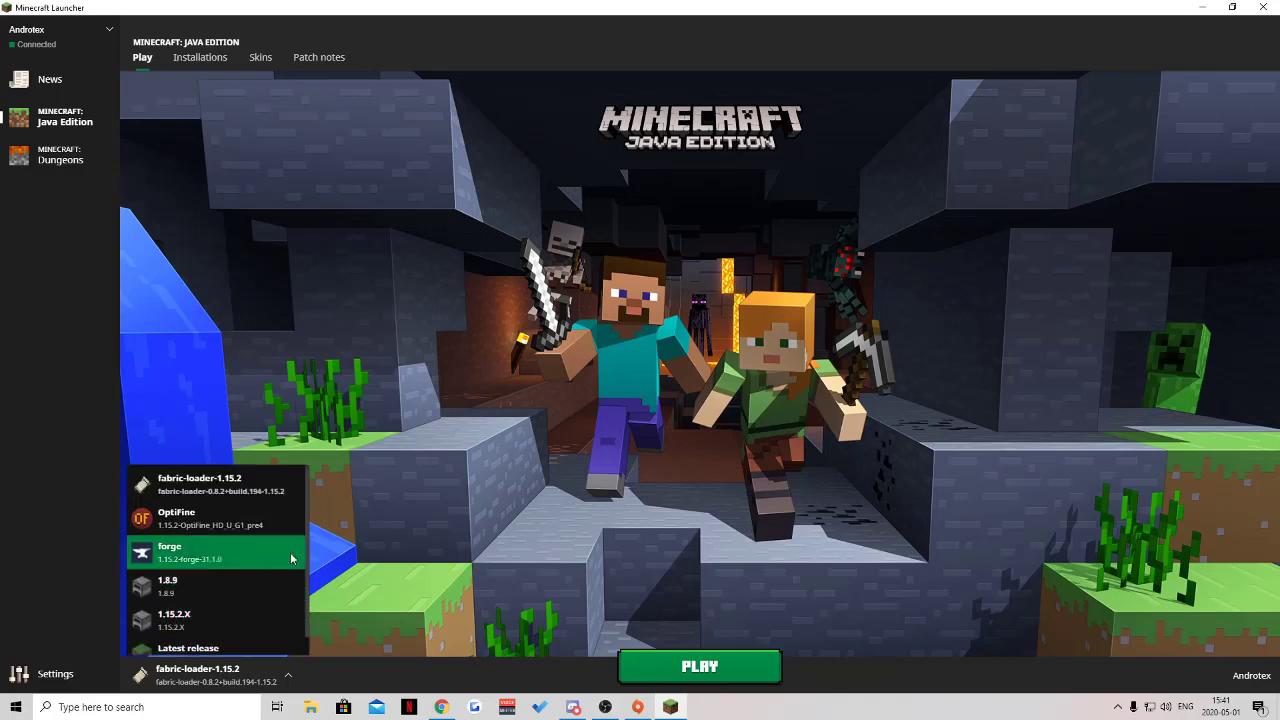
{"action": "left_click", "coordinate": [685, 668]}
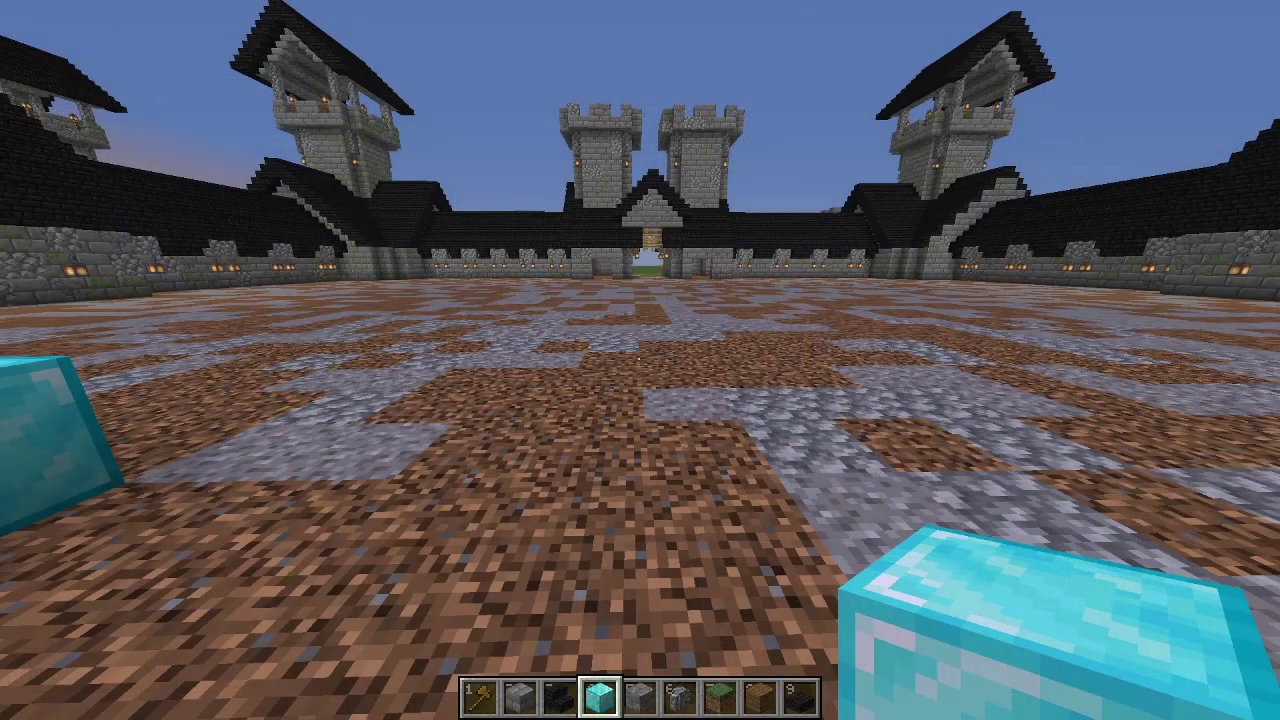
{"action": "key", "text": "w"}
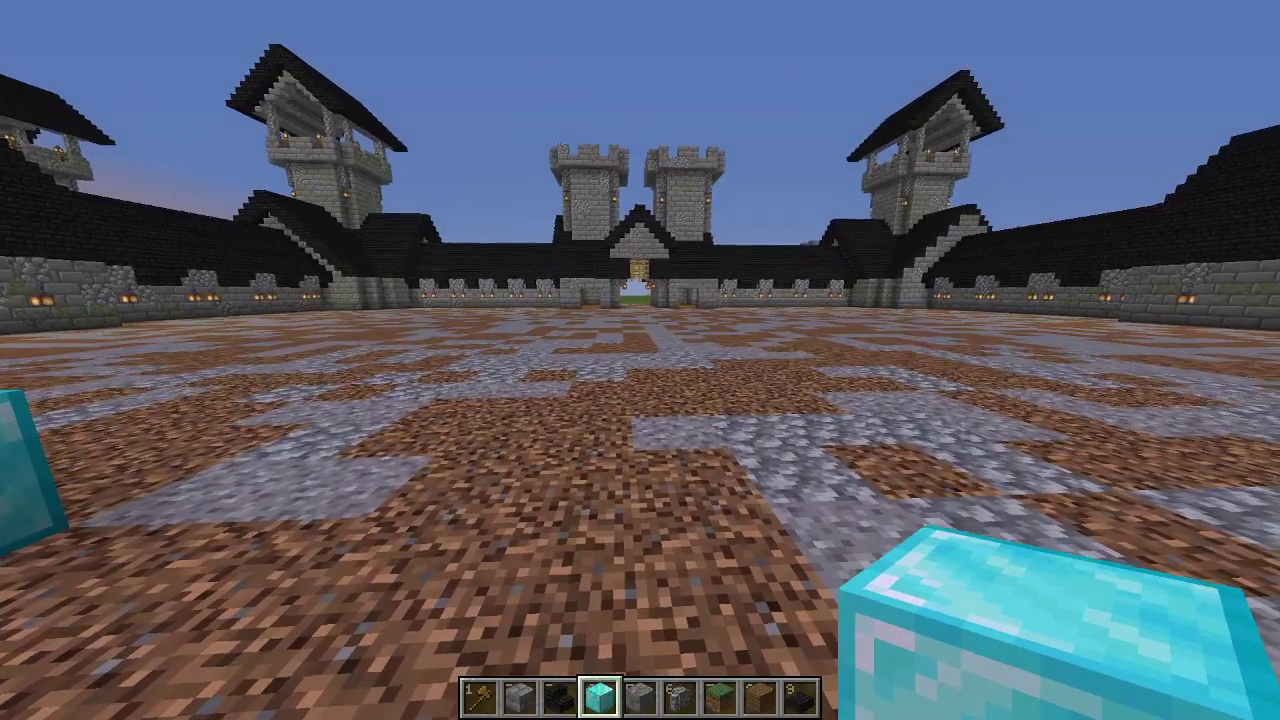
{"action": "key", "text": "w"}
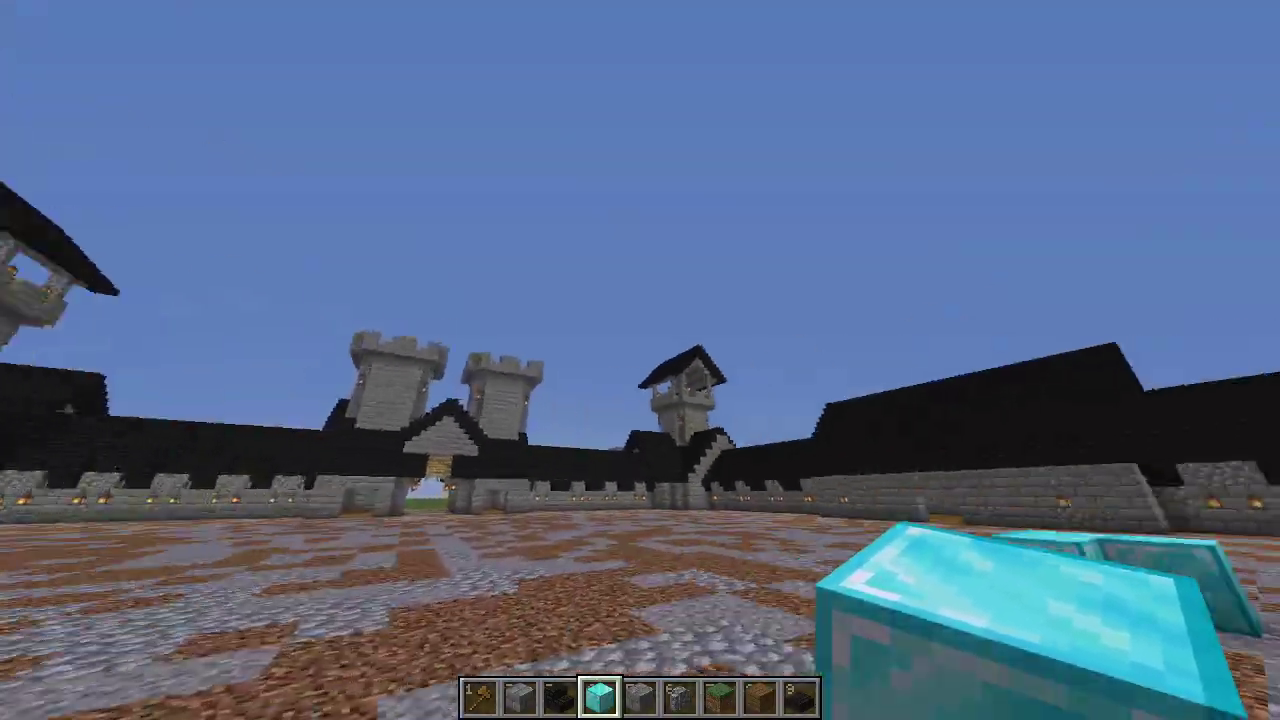
{"action": "key", "text": "w"}
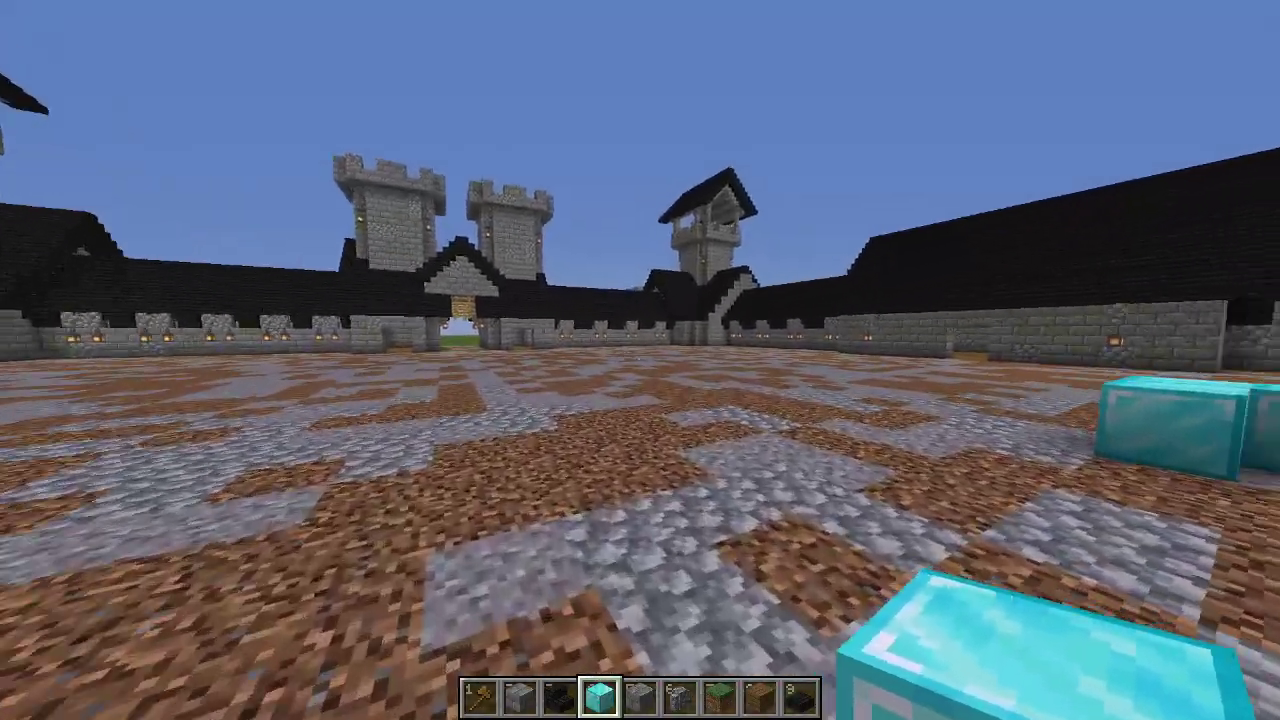
Mark a first and second WorldEdit position with the wooden axe at the diamond blocks in the castle courtyard.
{"action": "key", "text": "w"}
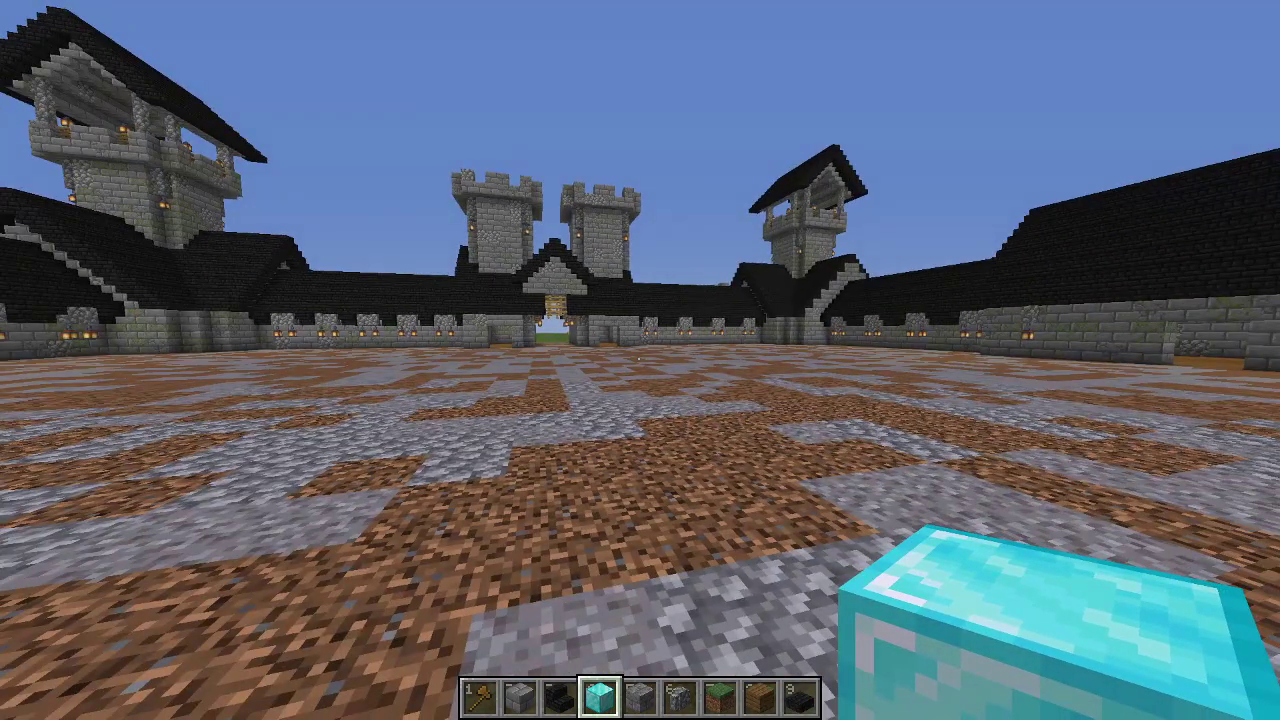
{"action": "key", "text": "w"}
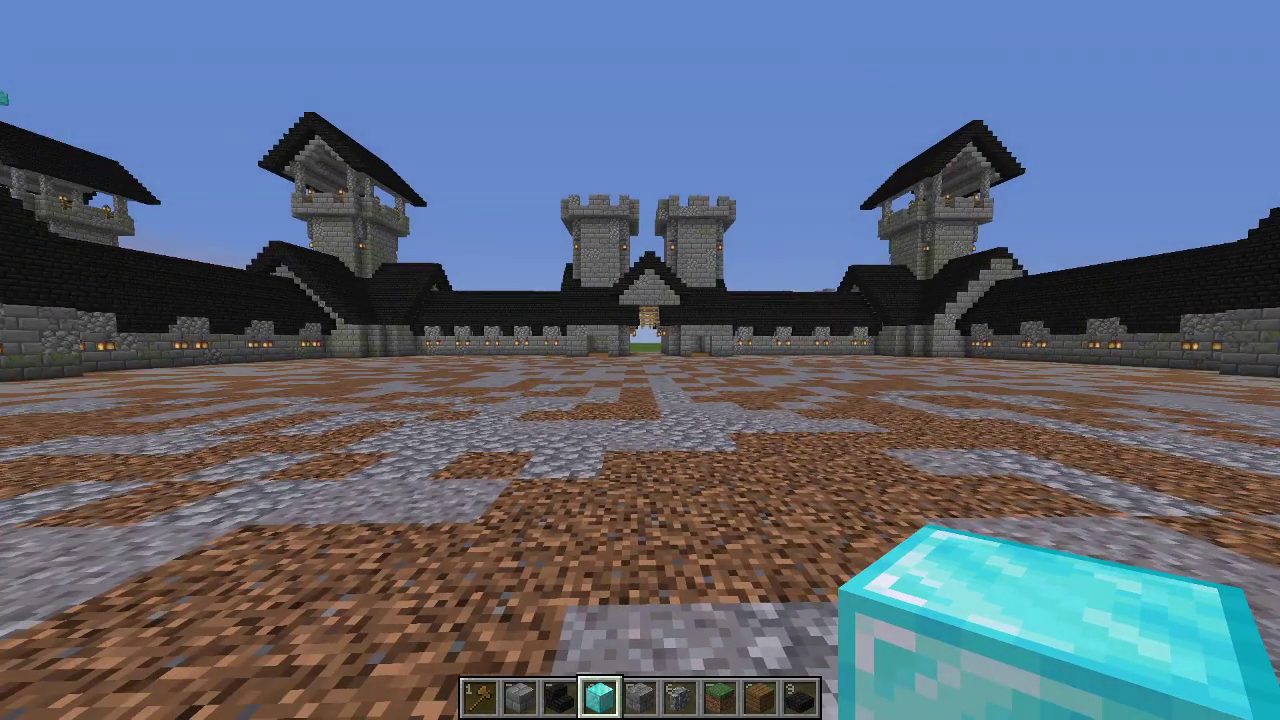
{"action": "scroll", "coordinate": [640, 360], "scroll_direction": "up", "scroll_amount": 3}
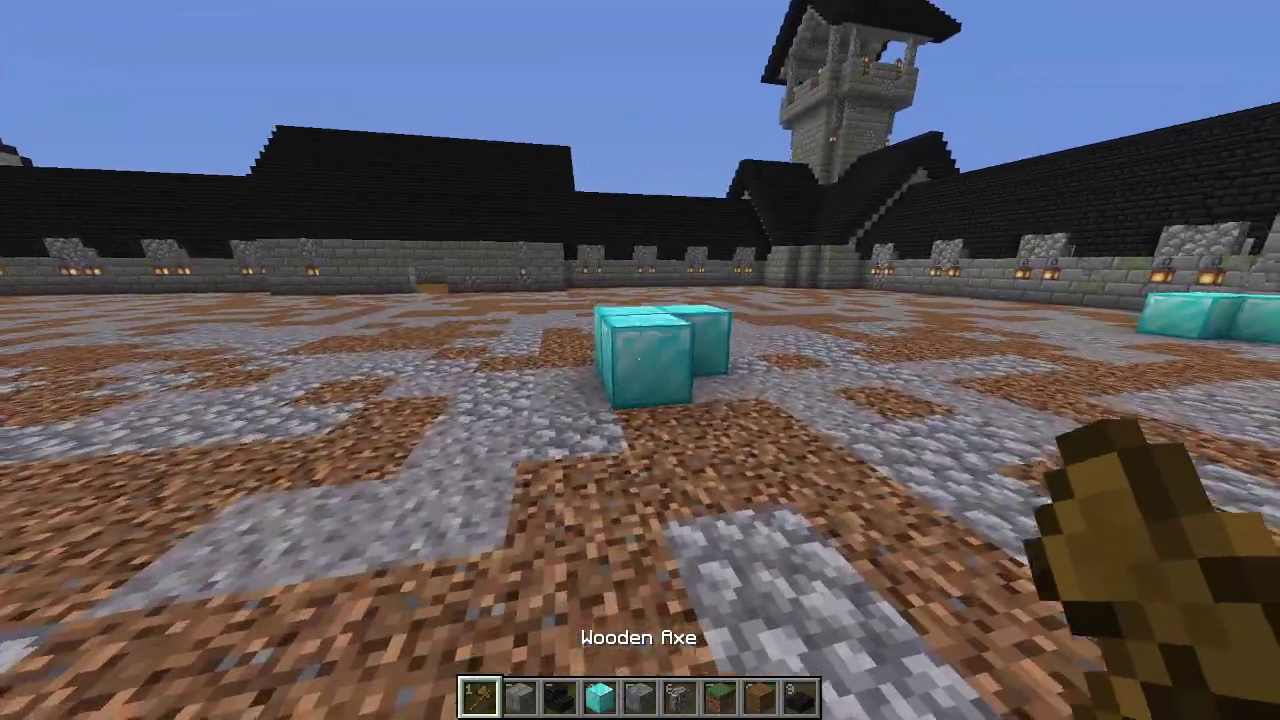
{"action": "left_click", "coordinate": [640, 360]}
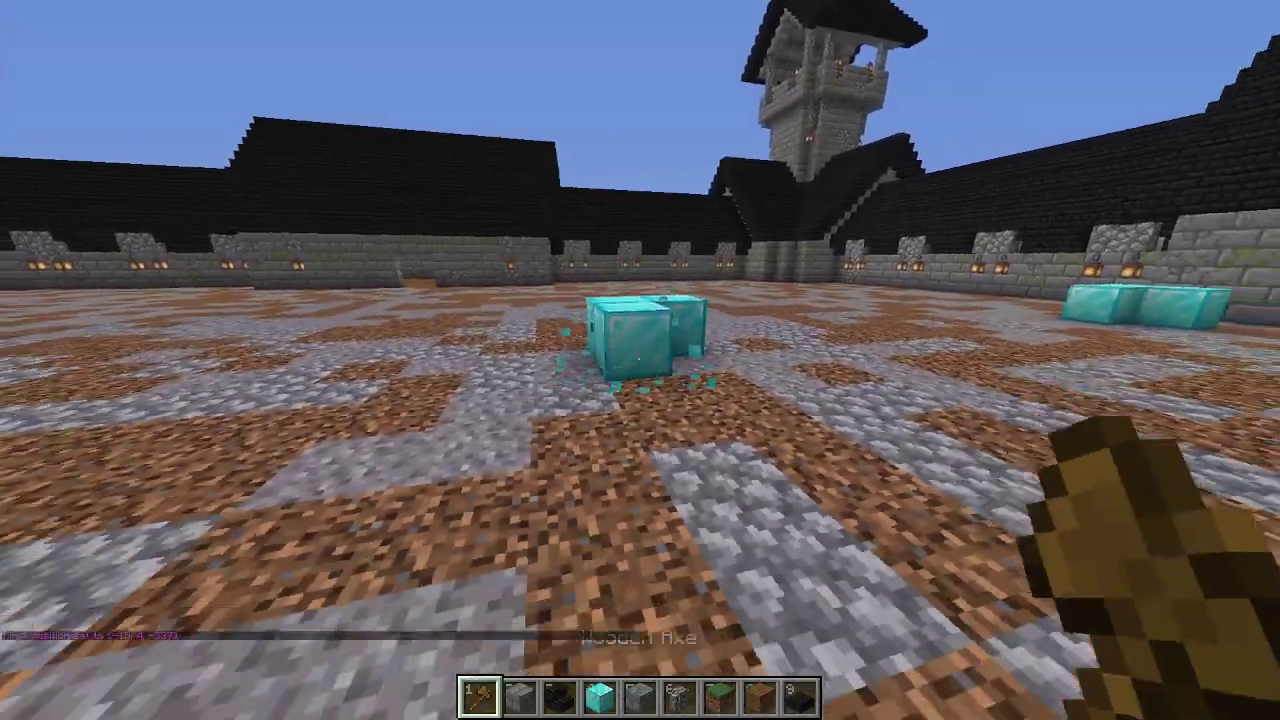
{"action": "right_click", "coordinate": [640, 360]}
{"action": "key", "text": "s"}
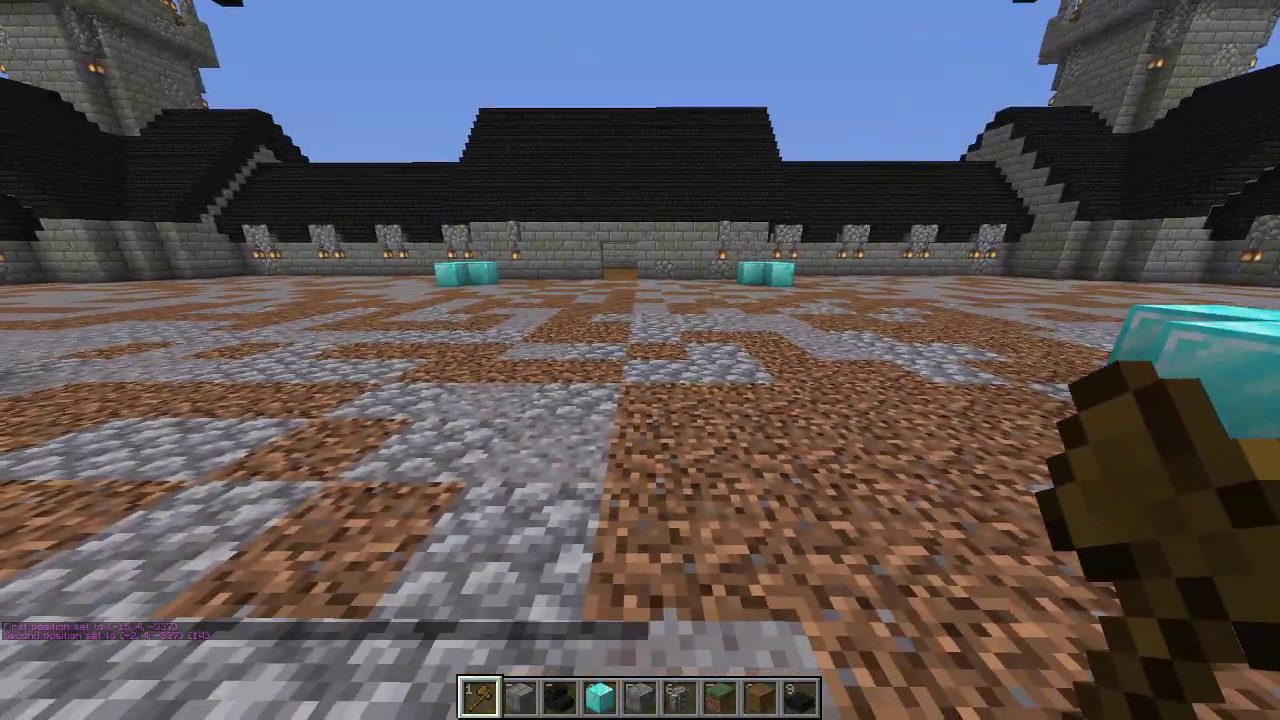
Fly out of the castle to the open grass field and place a stone brick block there.
{"action": "scroll", "coordinate": [640, 360], "scroll_direction": "down", "scroll_amount": 1}
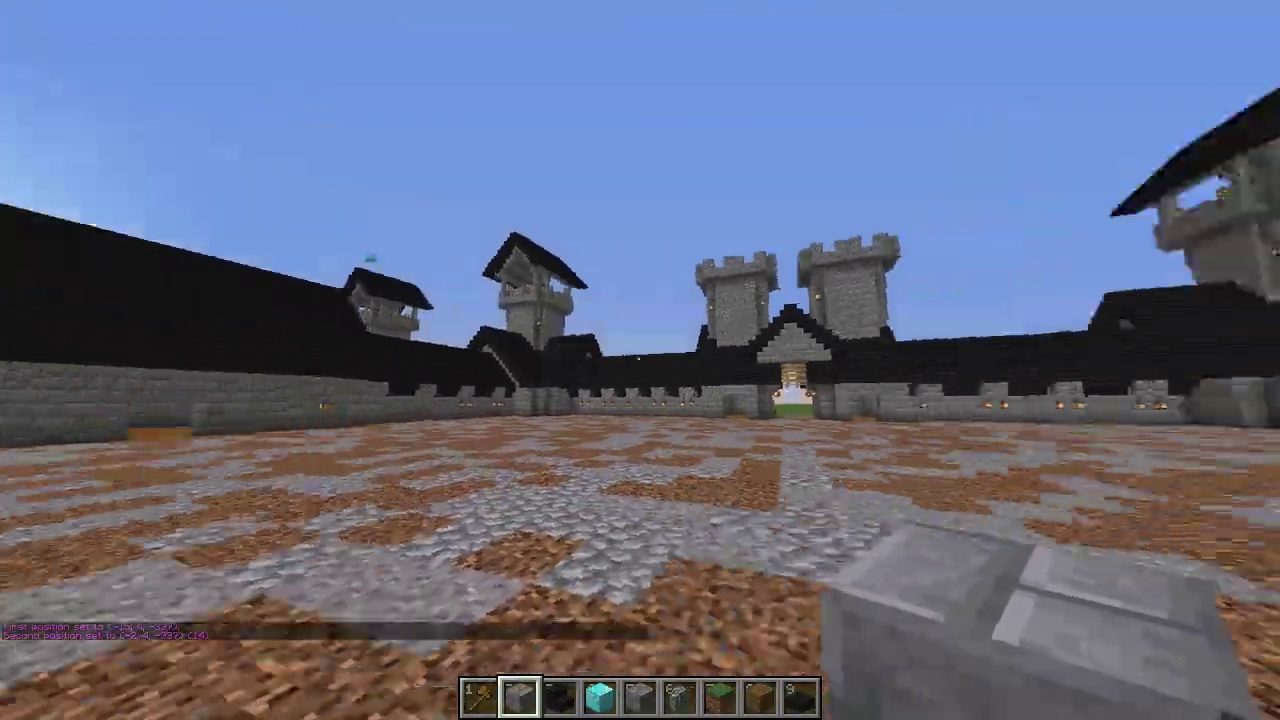
{"action": "key", "text": "w"}
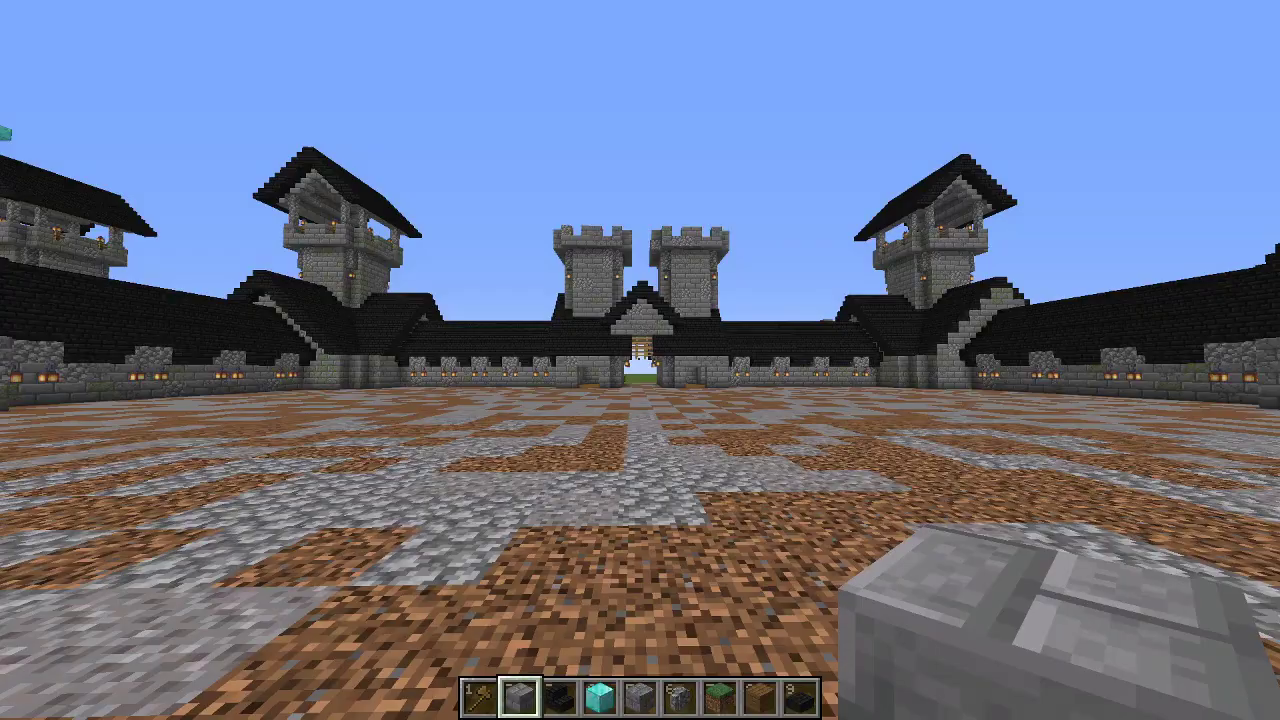
{"action": "key", "text": "s"}
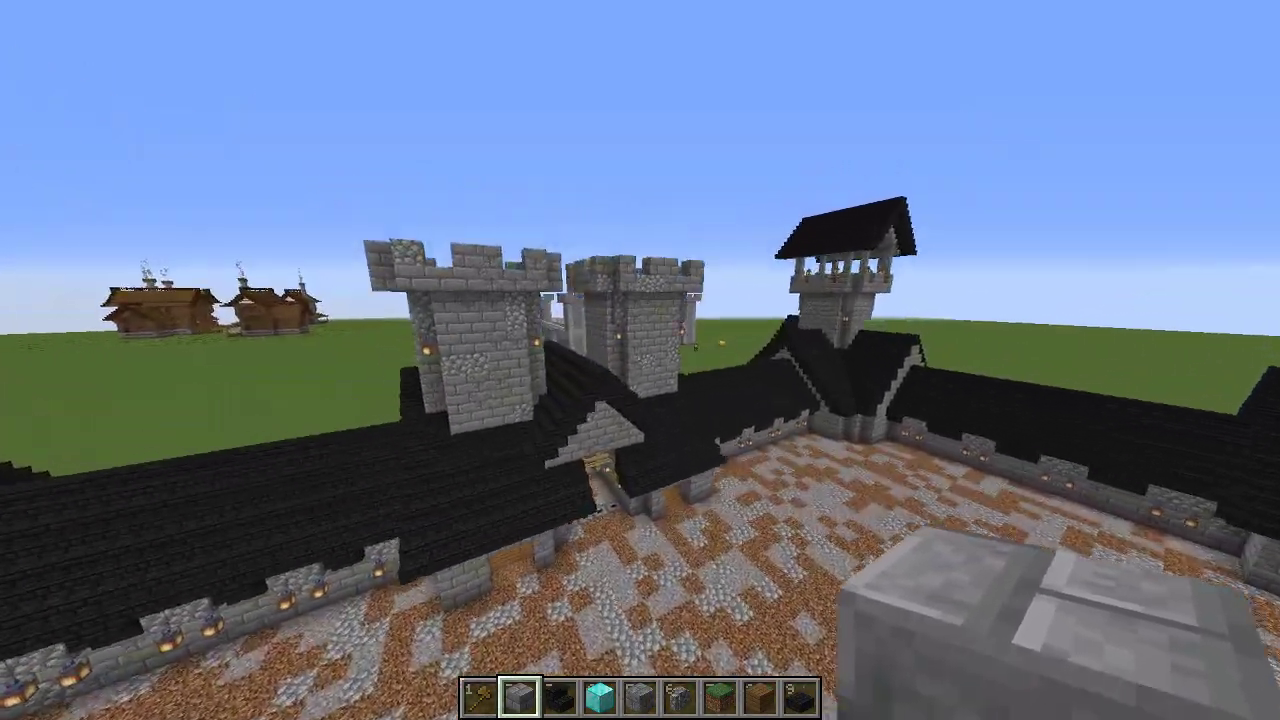
{"action": "key", "text": "w"}
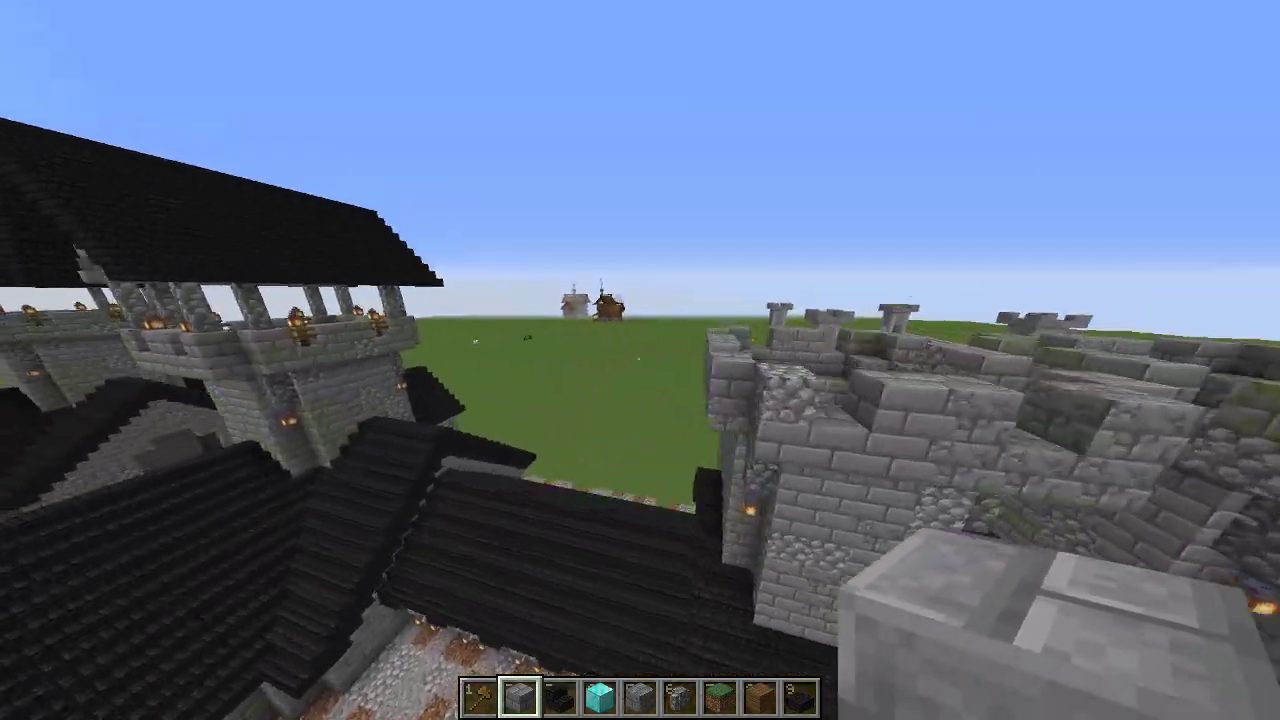
{"action": "key", "text": "w"}
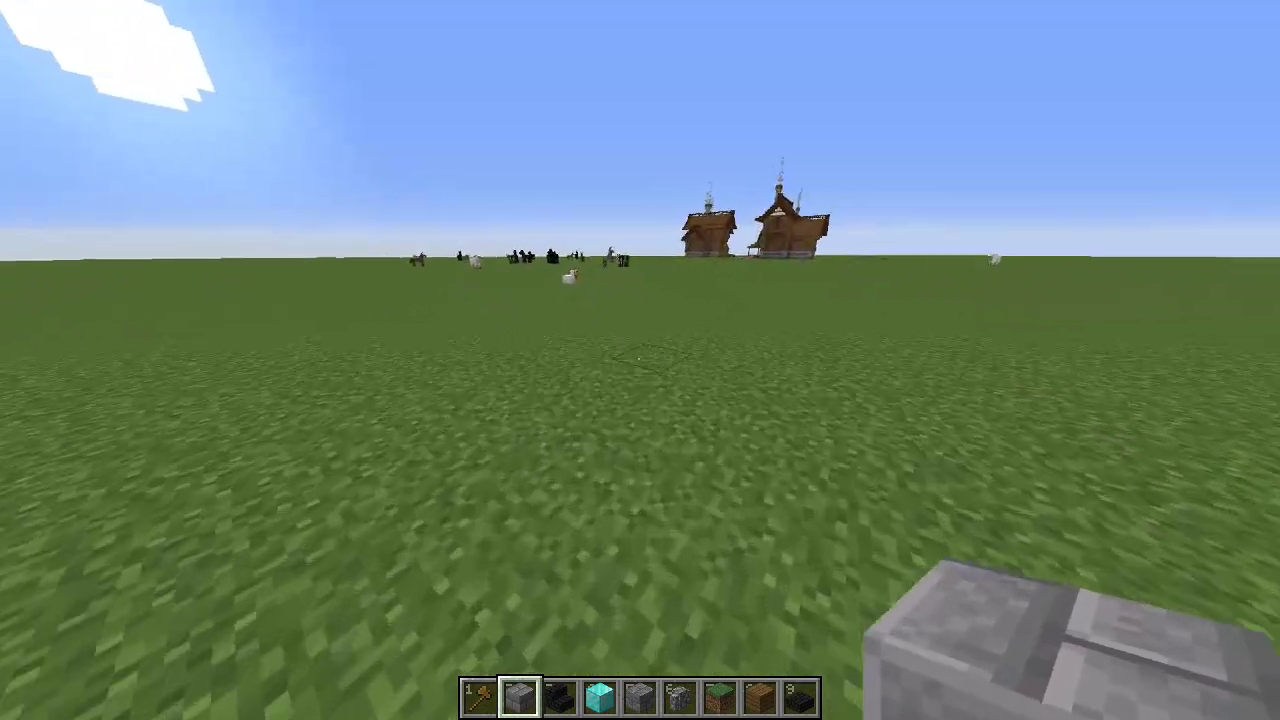
{"action": "right_click", "coordinate": [640, 360]}
Mark a flat area on the grass with the wooden axe and fill it with stone bricks using the //set command.
{"action": "type", "text": "1"}
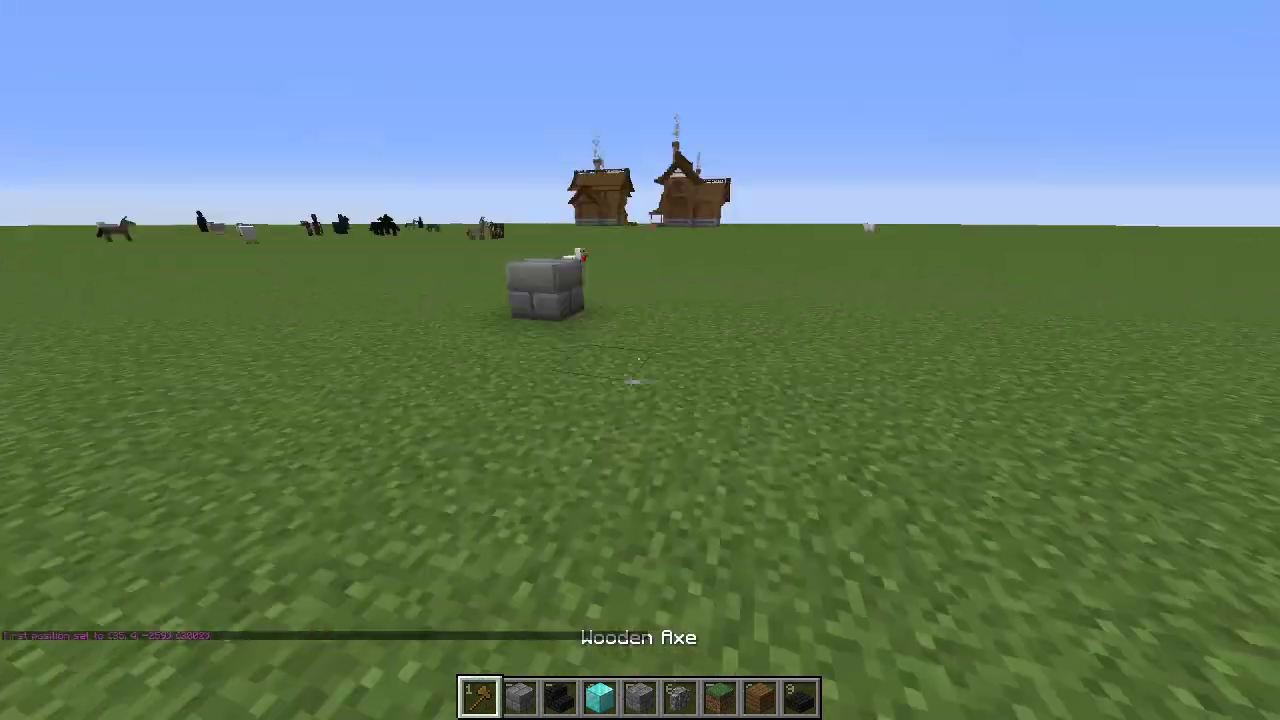
{"action": "type", "text": "t//set "}
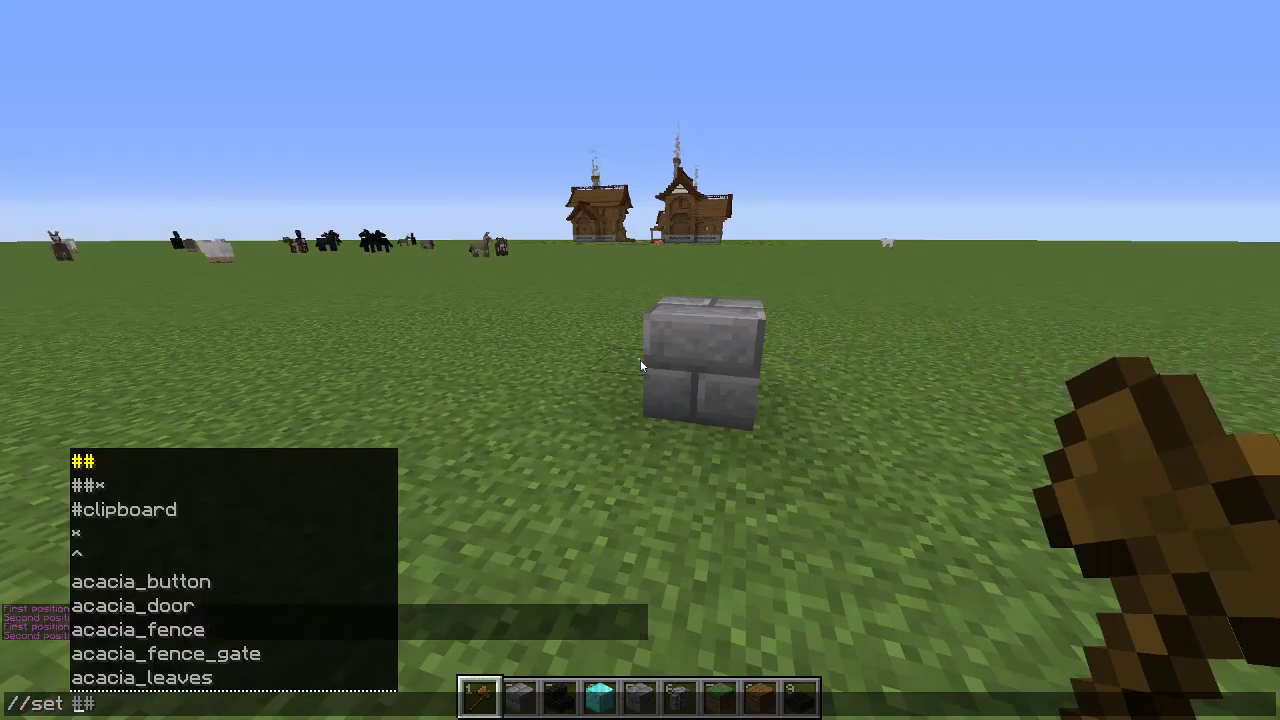
{"action": "type", "text": "stone_brick_slab"}
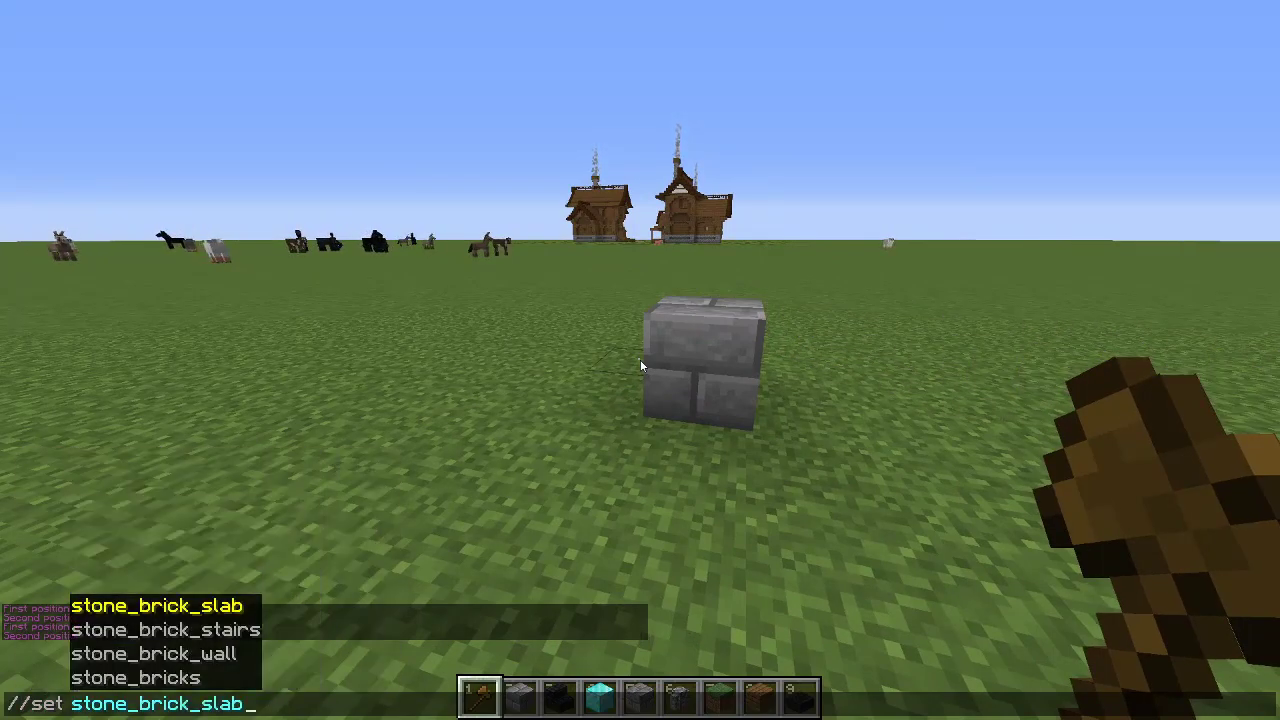
{"action": "key", "text": "Return"}
Raise a stone brick pillar at the platform's corner and fill the volume from (43, 13, -251) to (35, 4, -259) with stone bricks.
{"action": "key", "text": "2"}
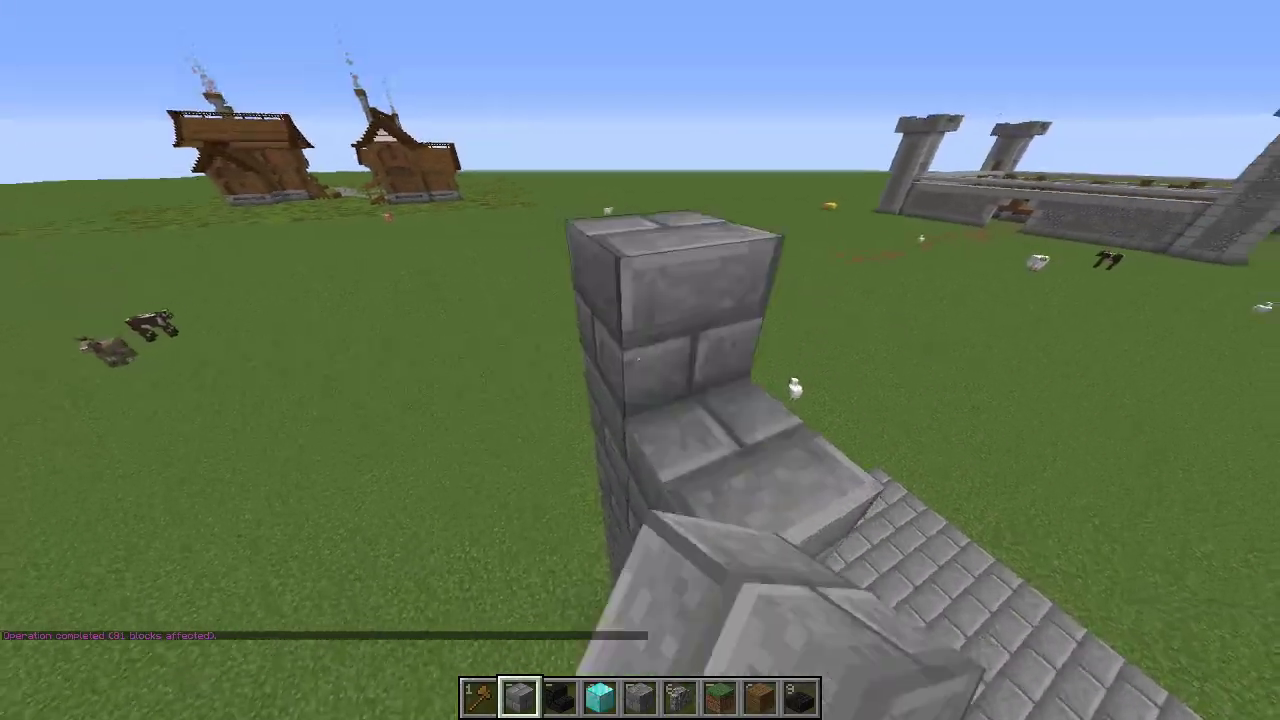
{"action": "left_click", "coordinate": [640, 360]}
{"action": "key", "text": "1"}
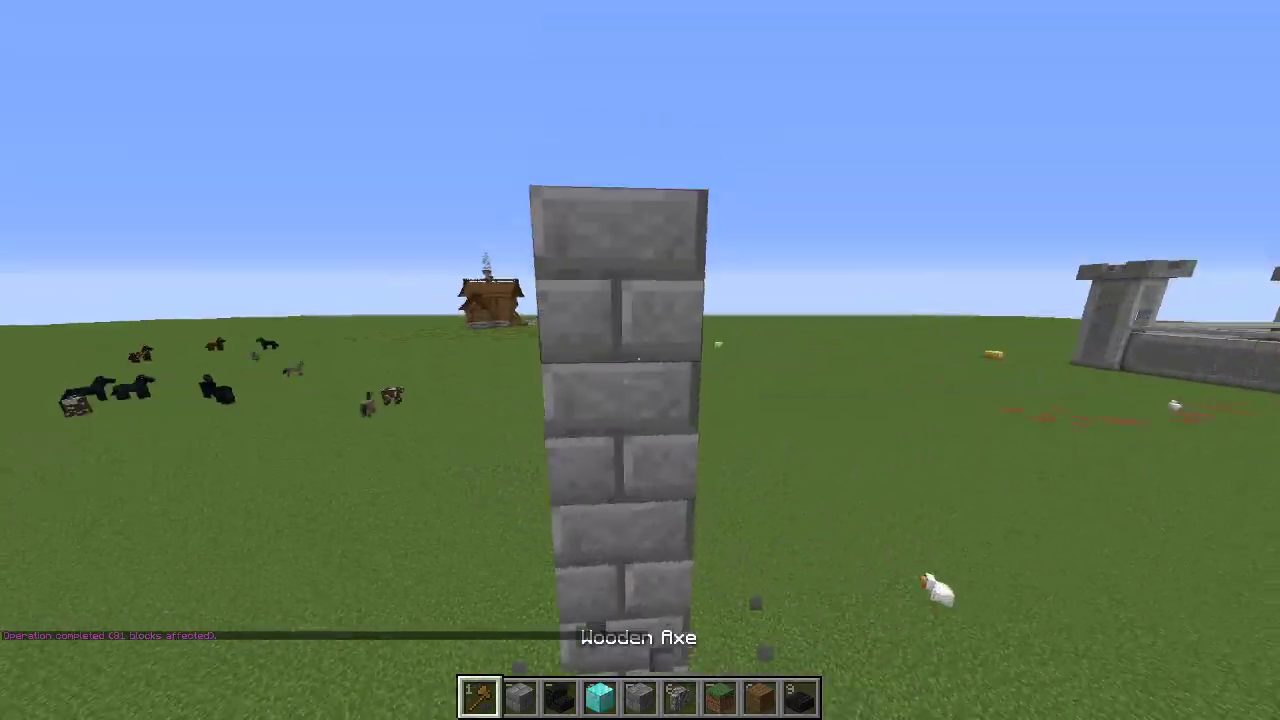
{"action": "left_click", "coordinate": [640, 360]}
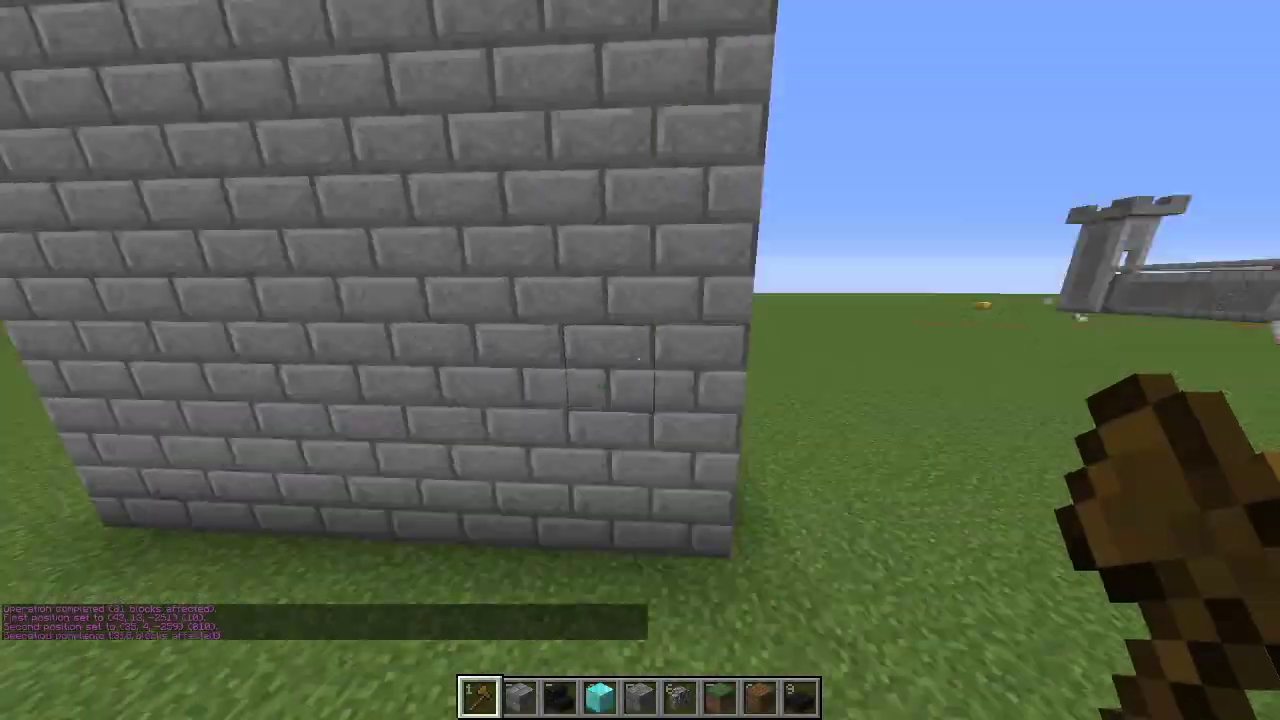
Examine the solid stone brick block from above and from its base corner on the ground.
{"action": "key", "text": "2"}
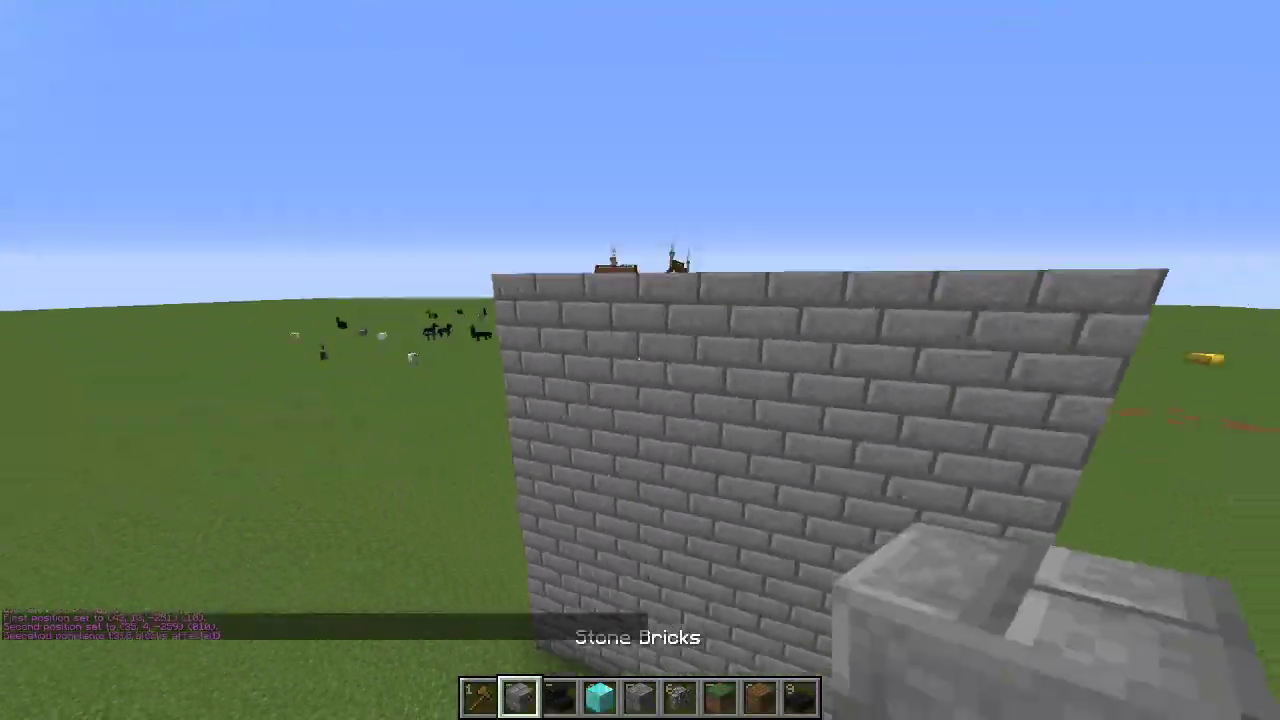
{"action": "key", "text": "shift"}
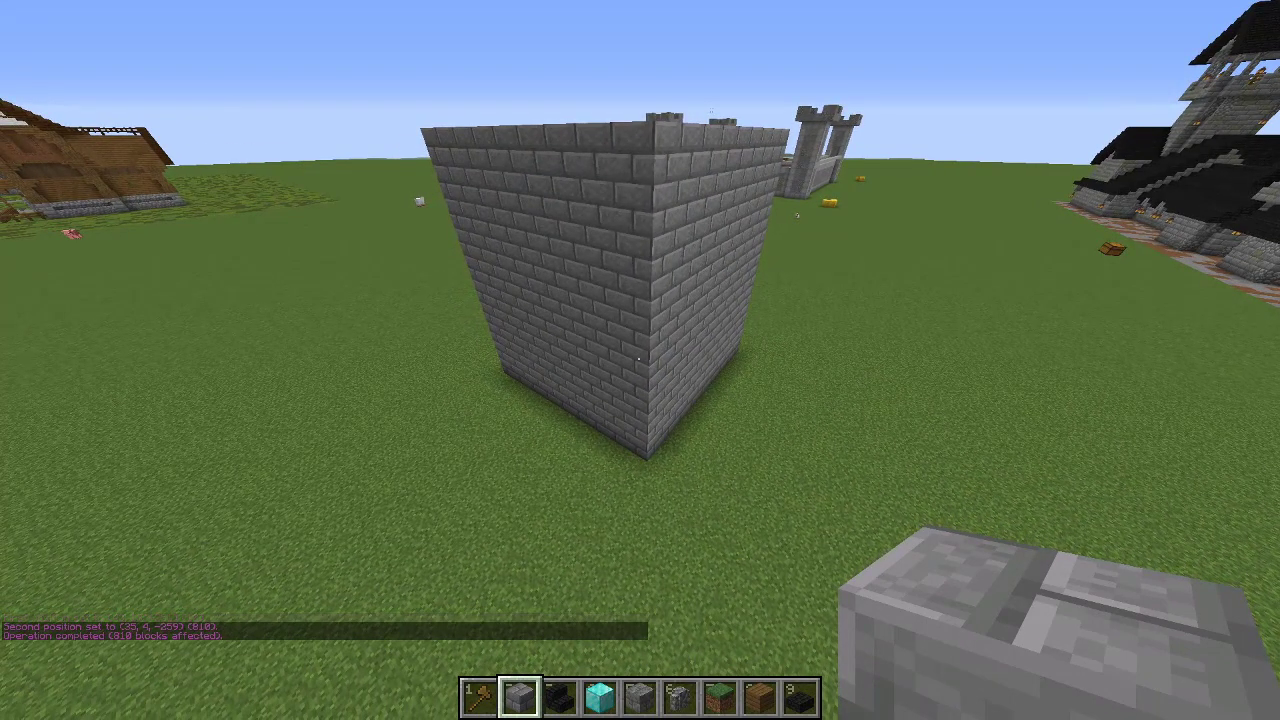
{"action": "key", "text": "s"}
{"action": "key", "text": "space"}
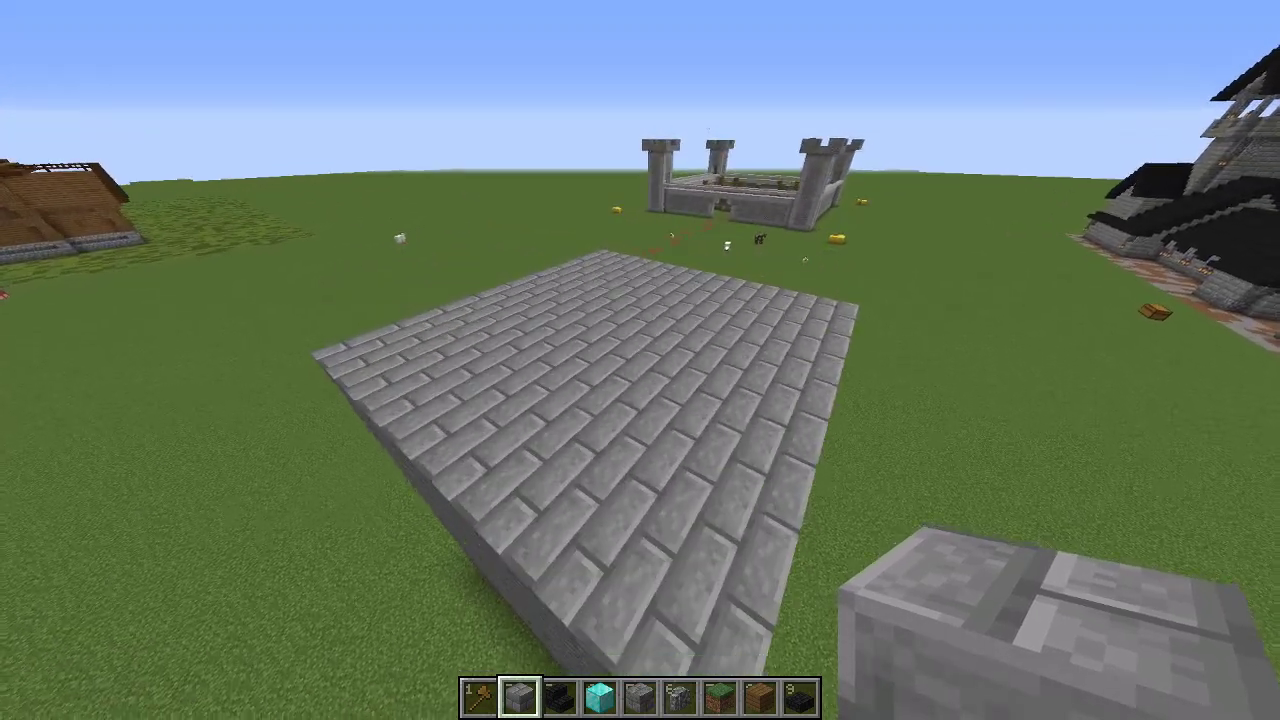
{"action": "key", "text": "shift"}
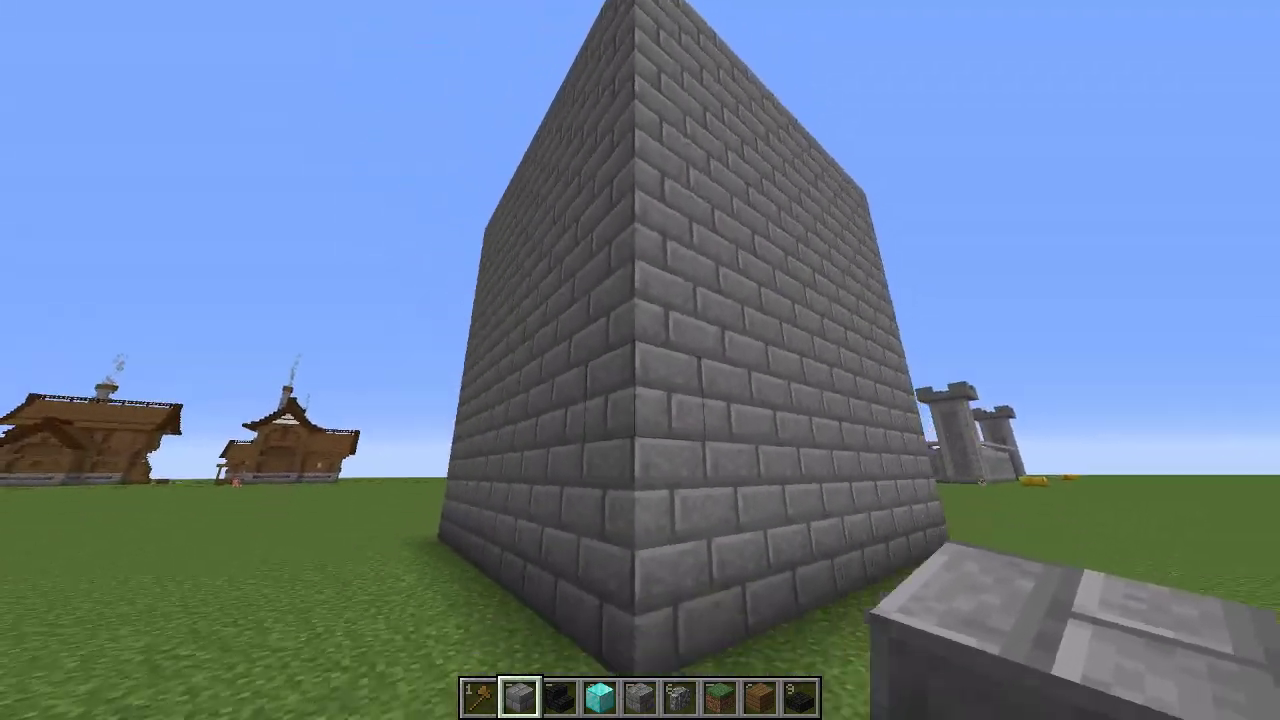
{"action": "key", "text": "1"}
{"action": "key", "text": "w"}
{"action": "key", "text": "2"}
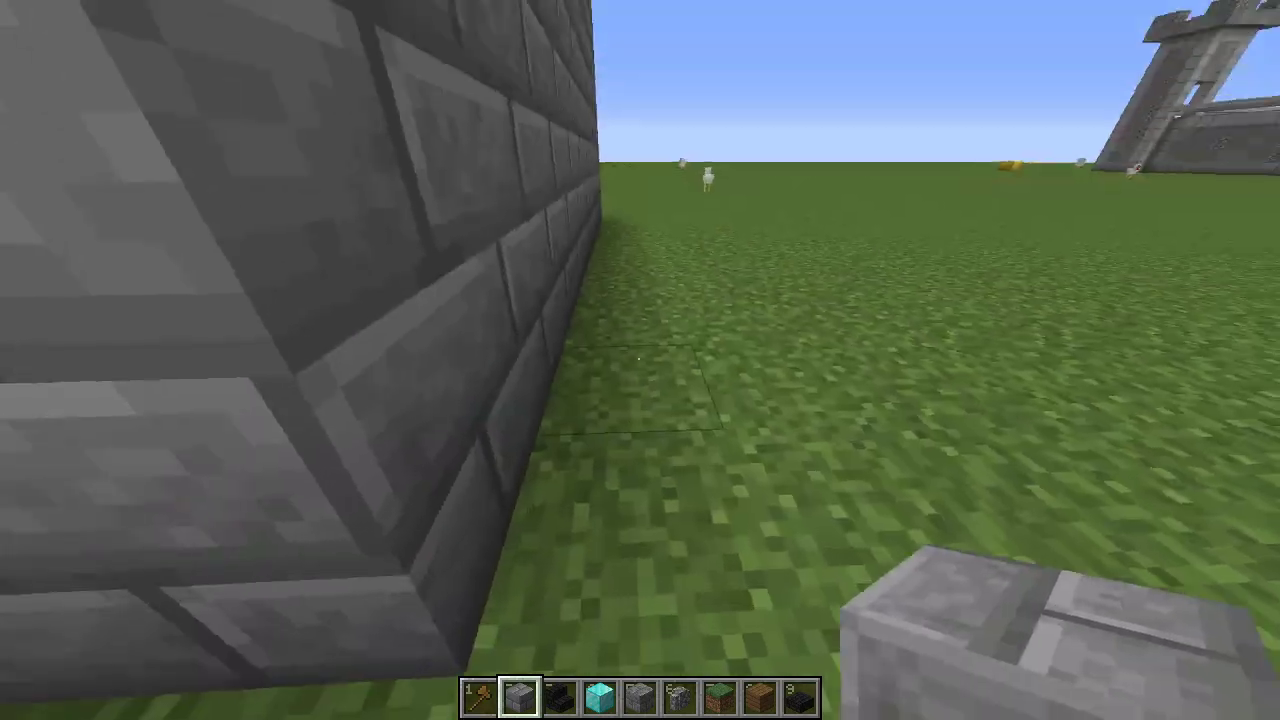
Open Litematica's Area Editor and go on to the list of saved area selections.
{"action": "key", "text": "m"}
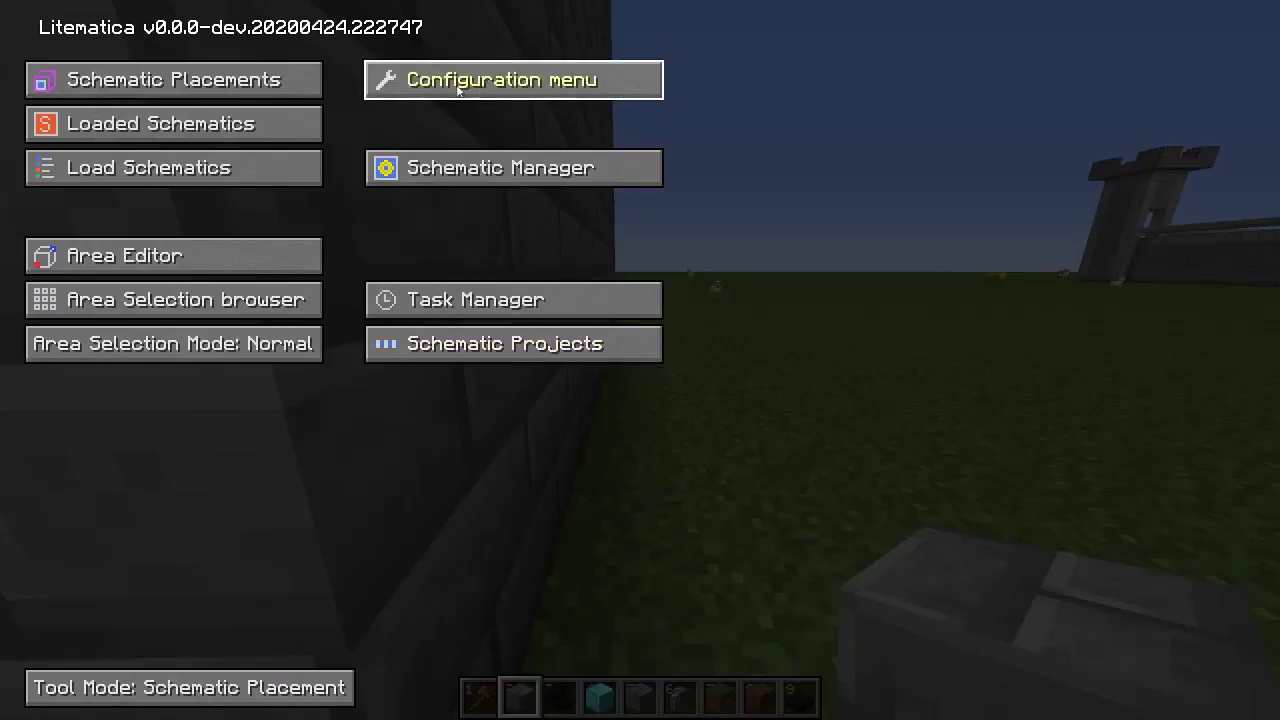
{"action": "key", "text": "Escape"}
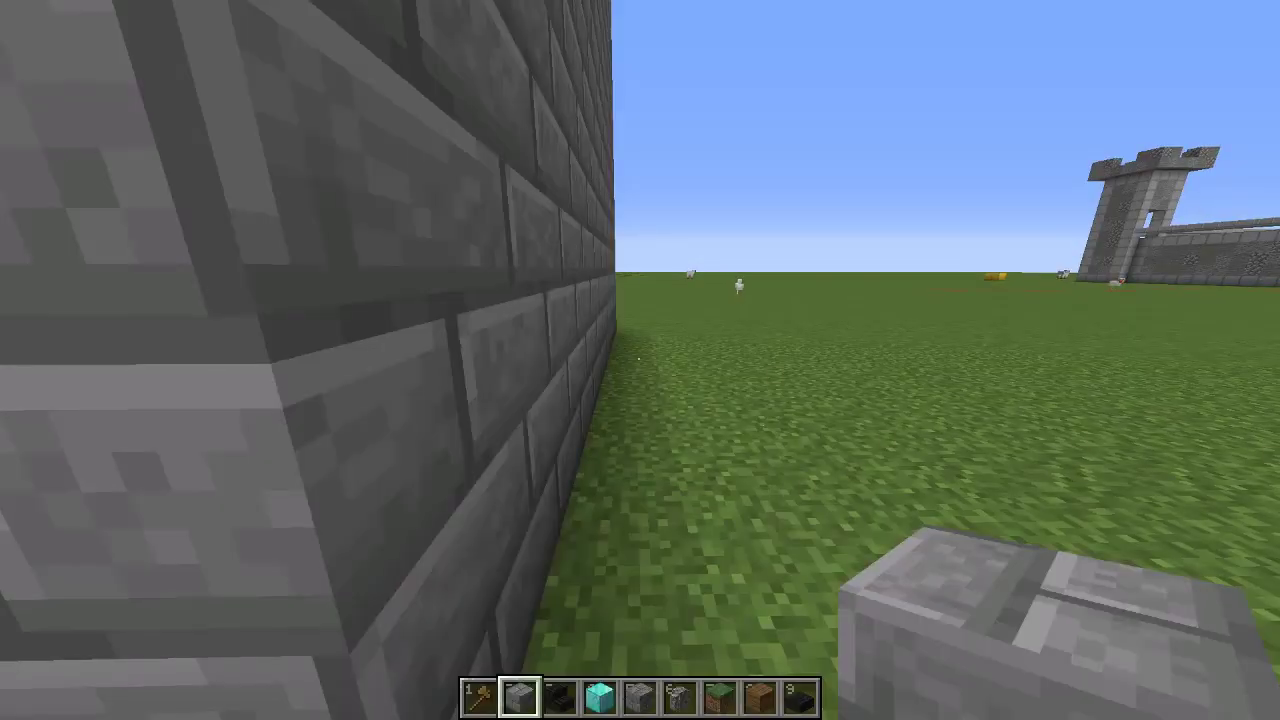
{"action": "key", "text": "m"}
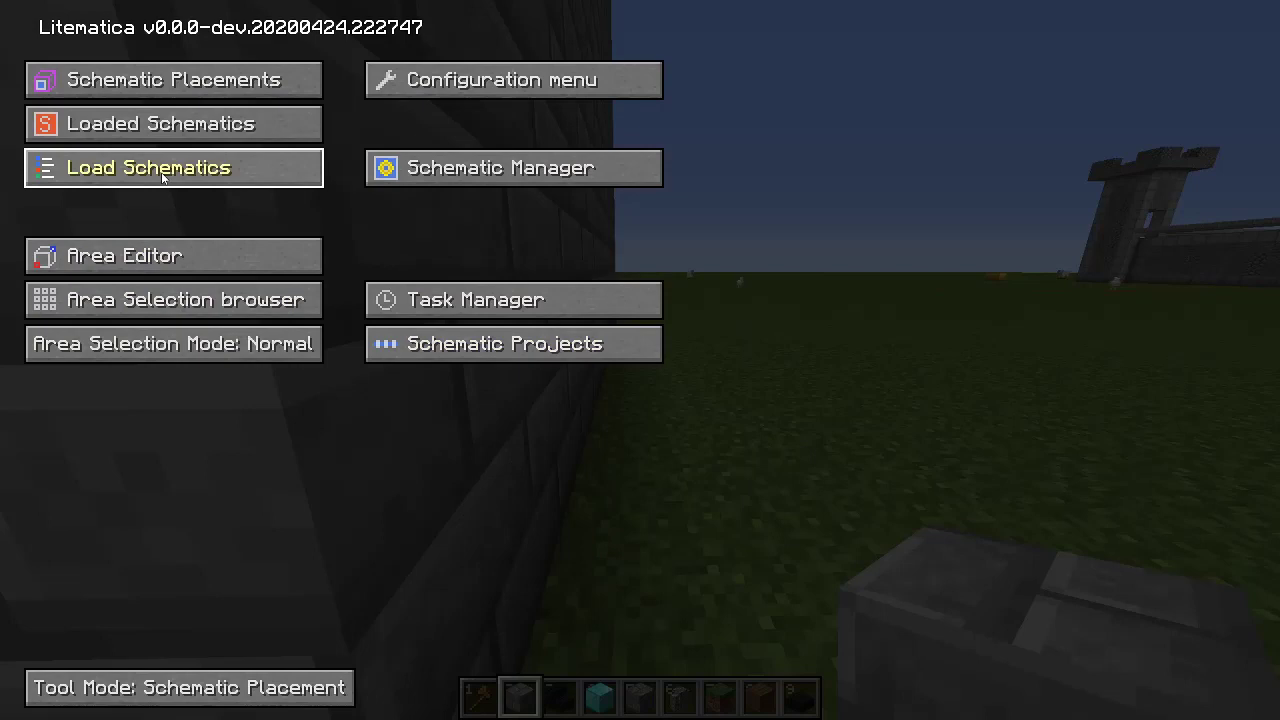
{"action": "left_click", "coordinate": [187, 265]}
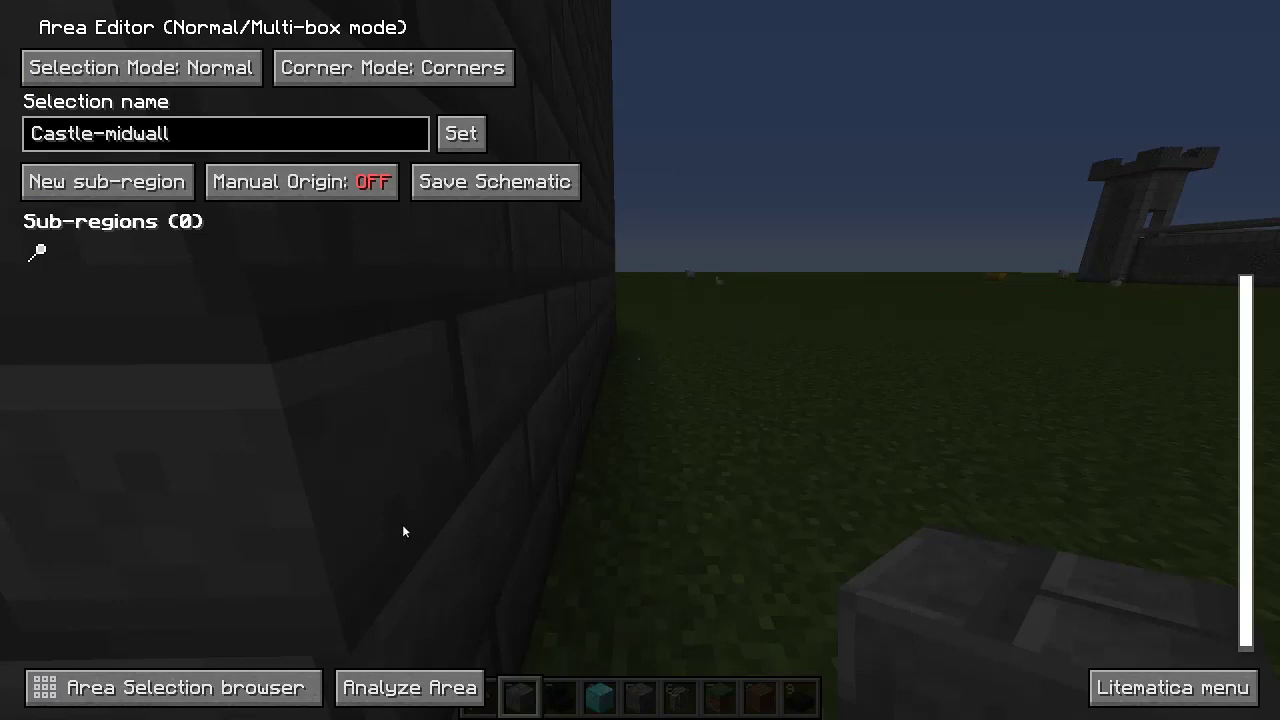
{"action": "left_click", "coordinate": [168, 696]}
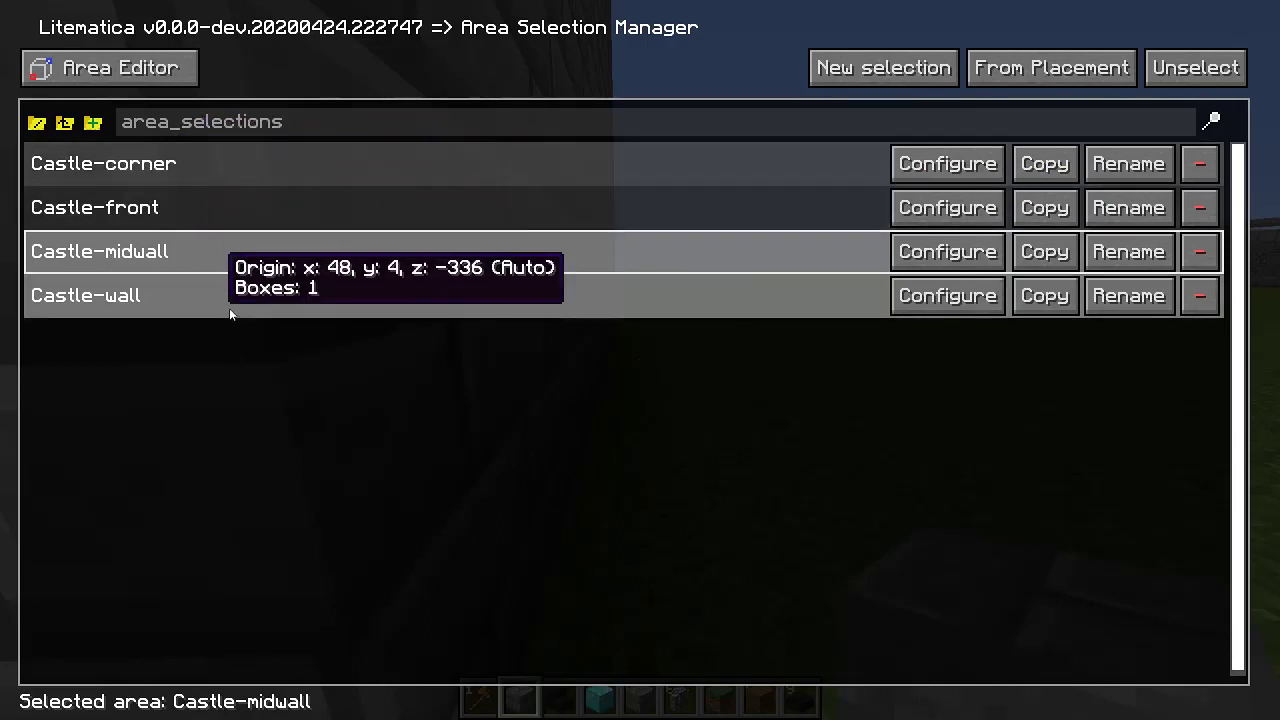
Create a new area selection named Block and return to the game.
{"action": "left_click", "coordinate": [872, 79]}
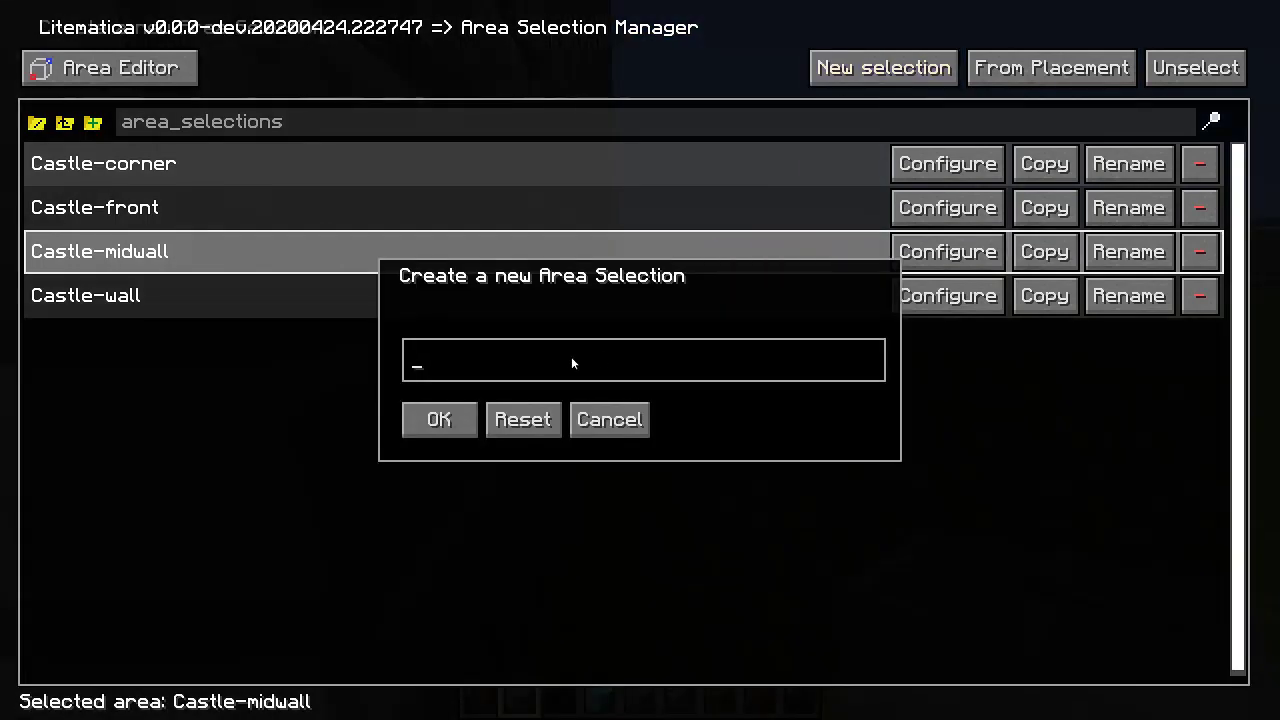
{"action": "type", "text": "Block"}
{"action": "left_click", "coordinate": [459, 423]}
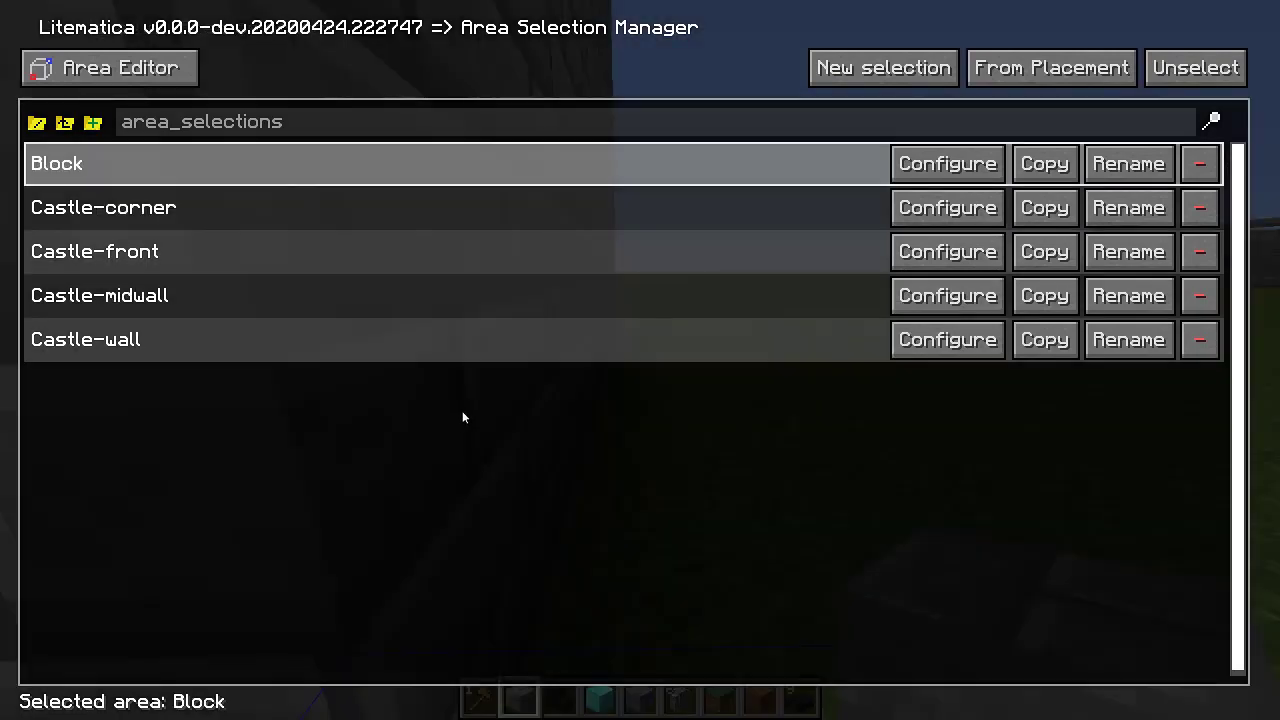
{"action": "key", "text": "Escape"}
{"action": "key", "text": "Escape"}
Examine the new selection's starting box beside the base corner of the stone brick block.
{"action": "key", "text": "s"}
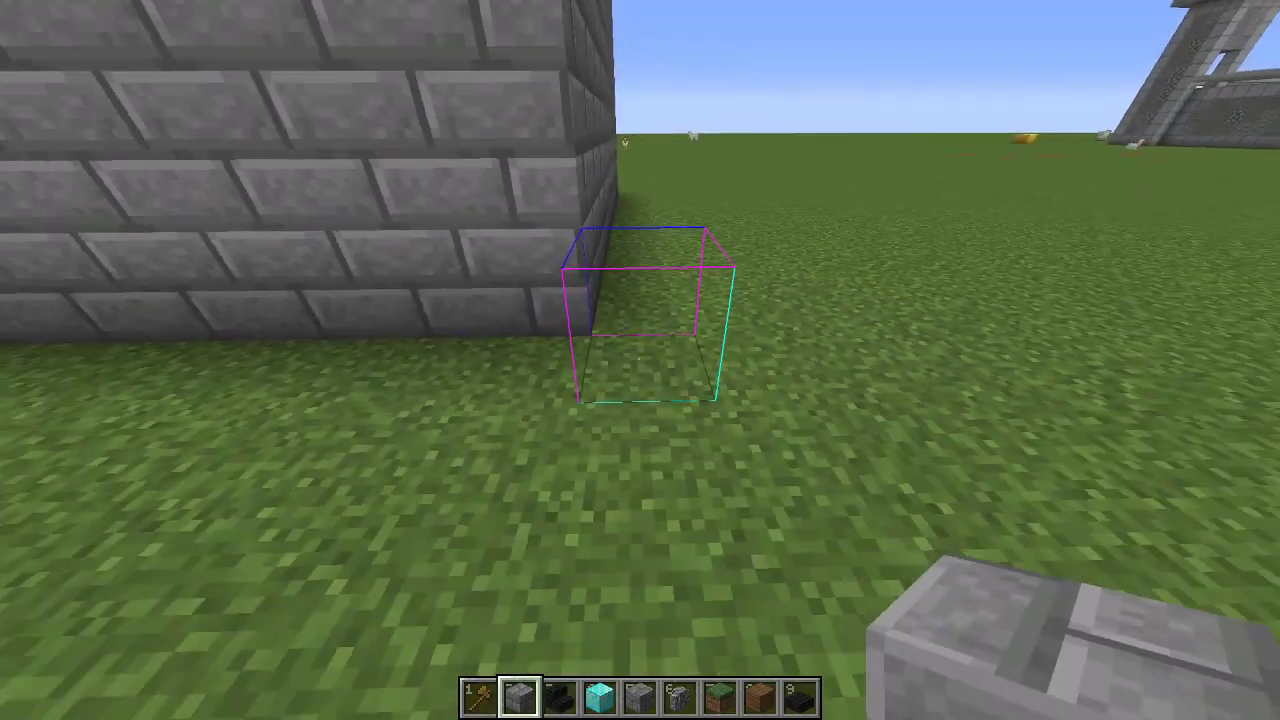
{"action": "key", "text": "w"}
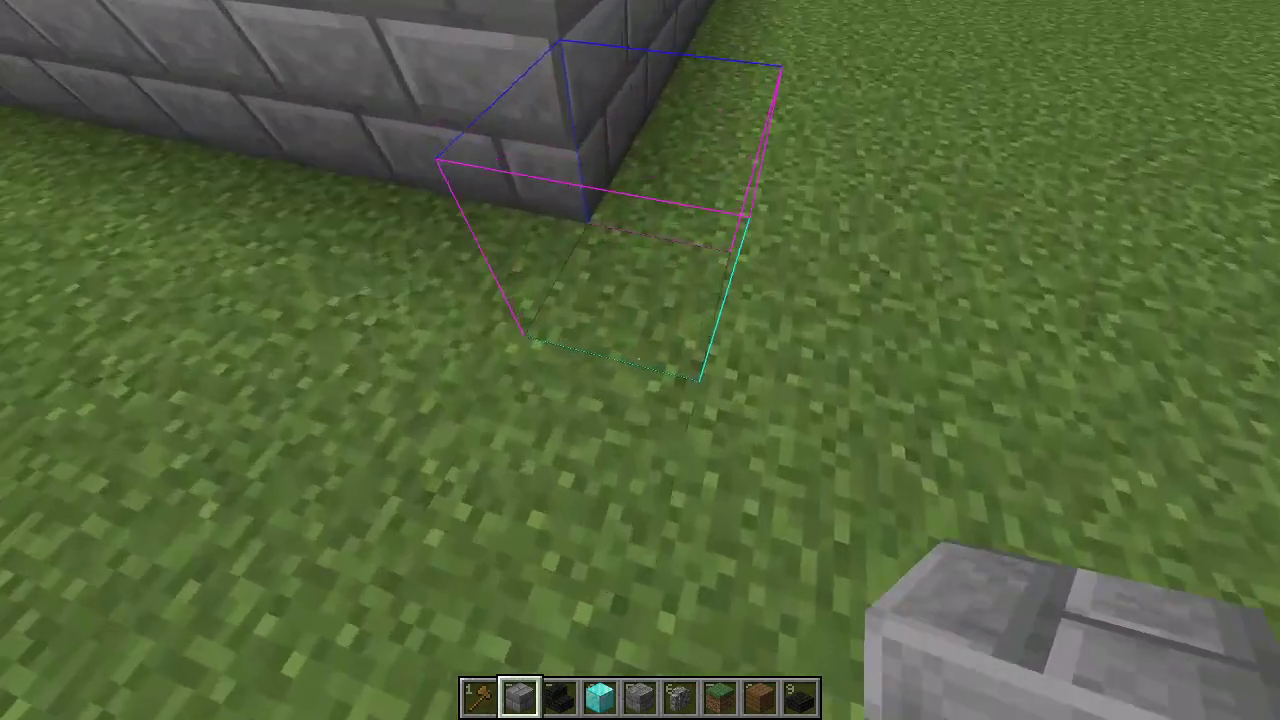
{"action": "key", "text": "s"}
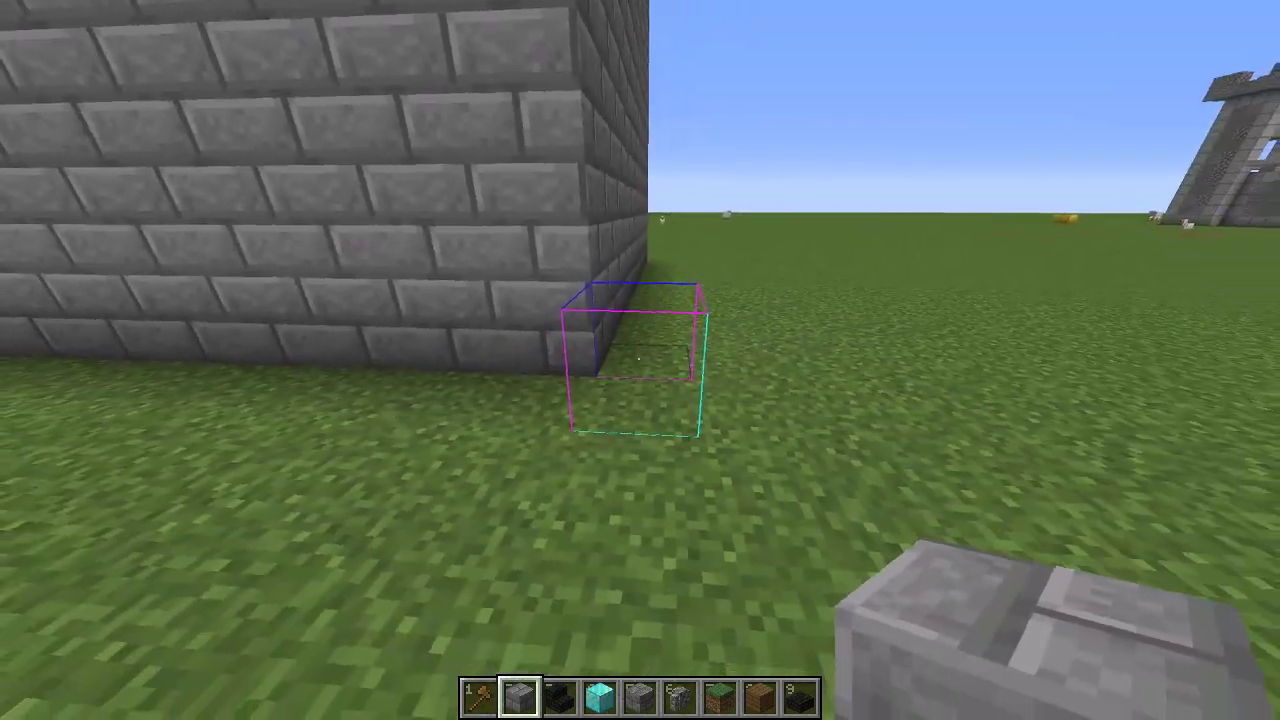
Fly up to the top of the stone brick block and place a stone brick just outside one of its upper corners.
{"action": "key", "text": "space"}
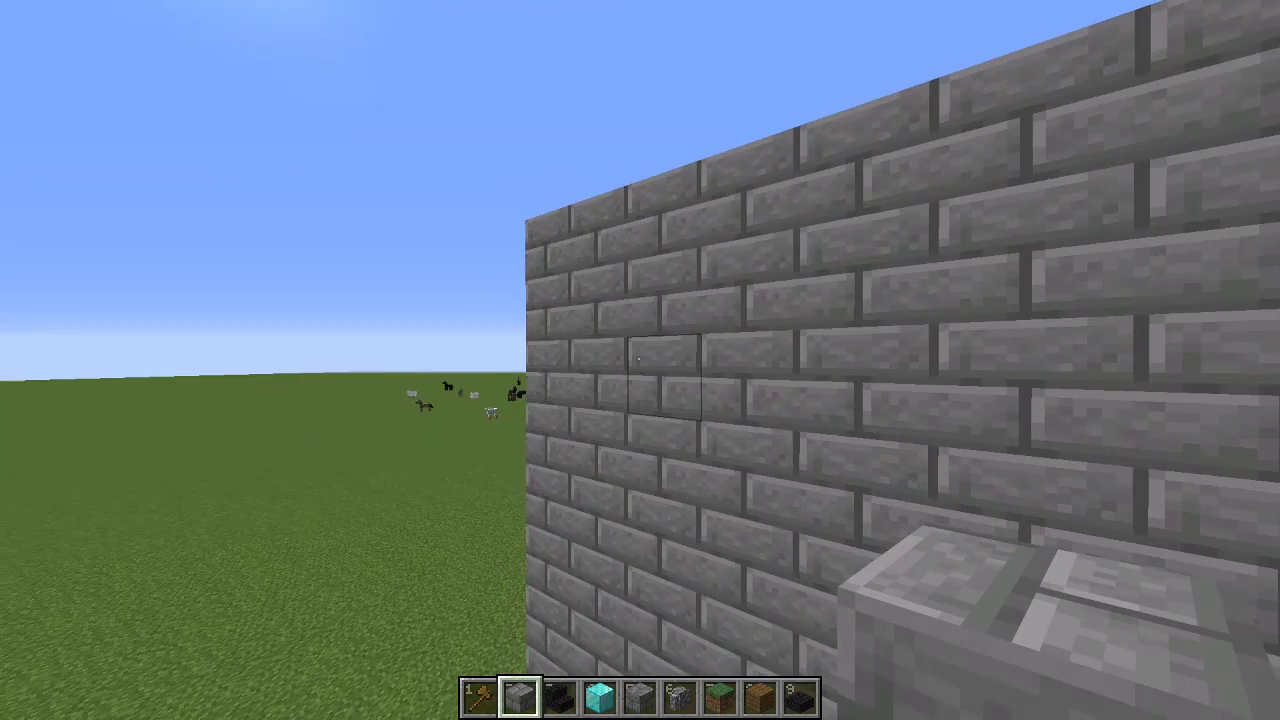
{"action": "key", "text": "s"}
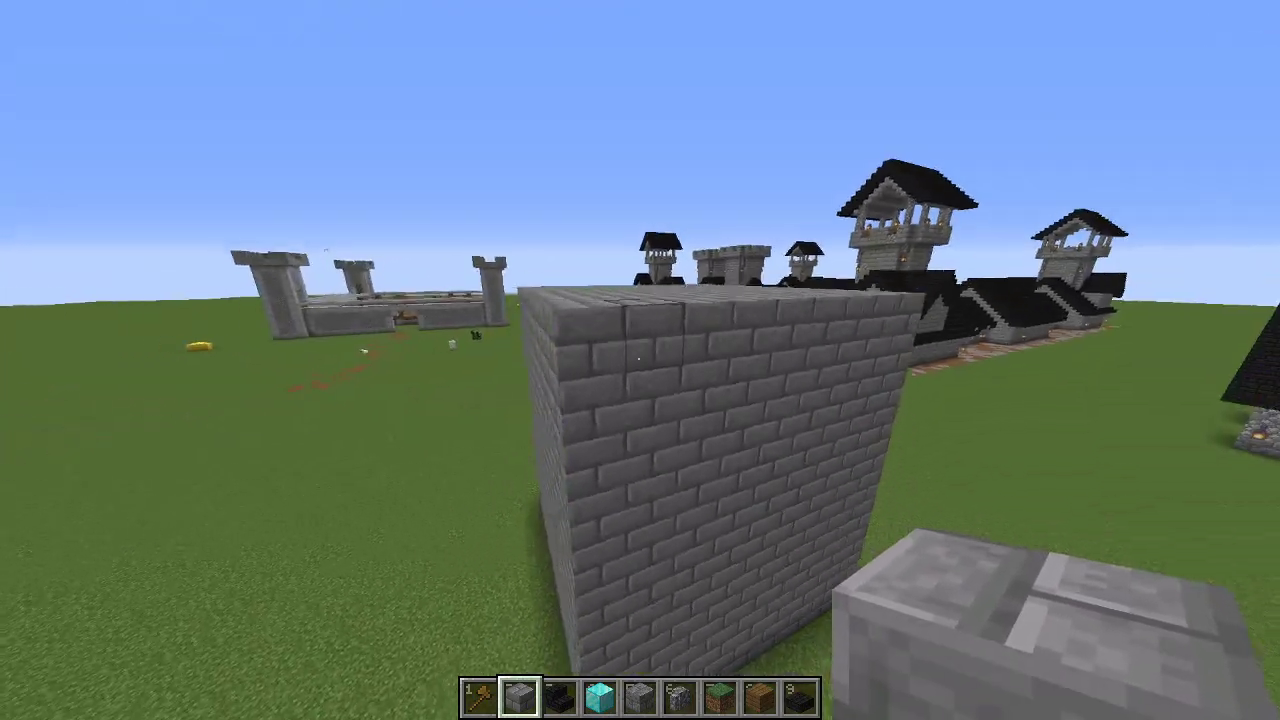
{"action": "key", "text": "w"}
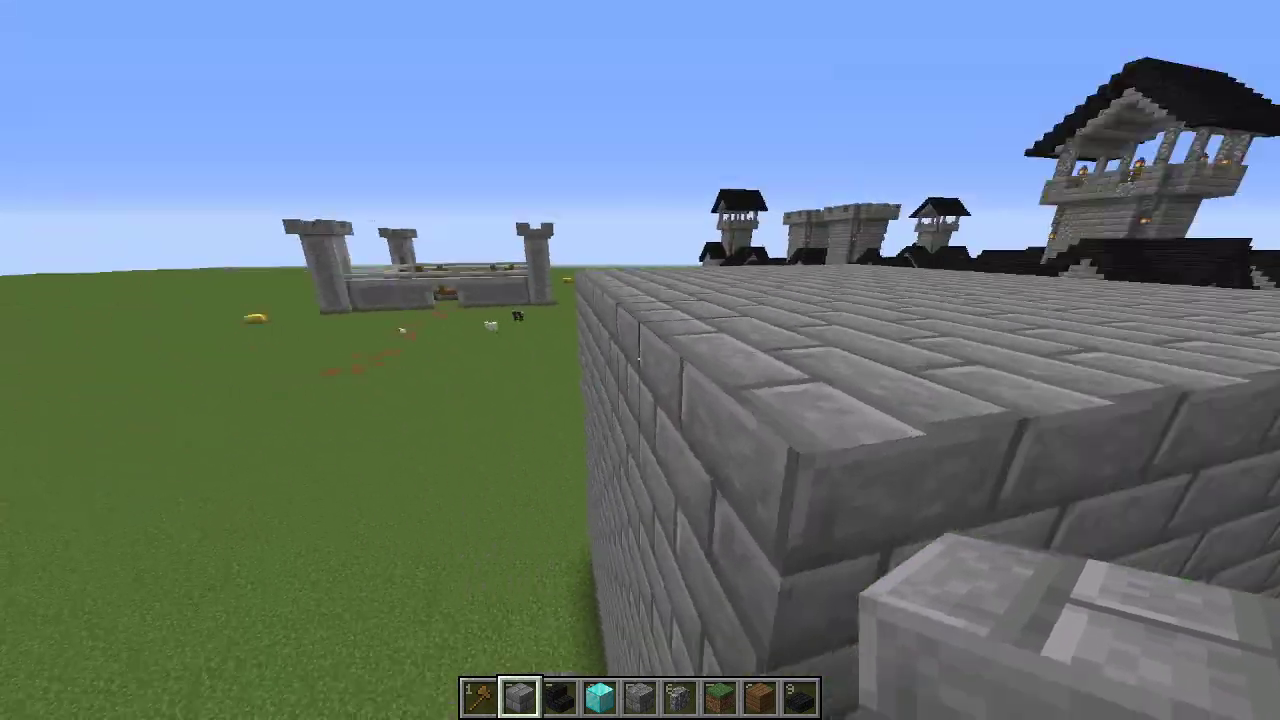
{"action": "key", "text": "s"}
{"action": "key", "text": "shift"}
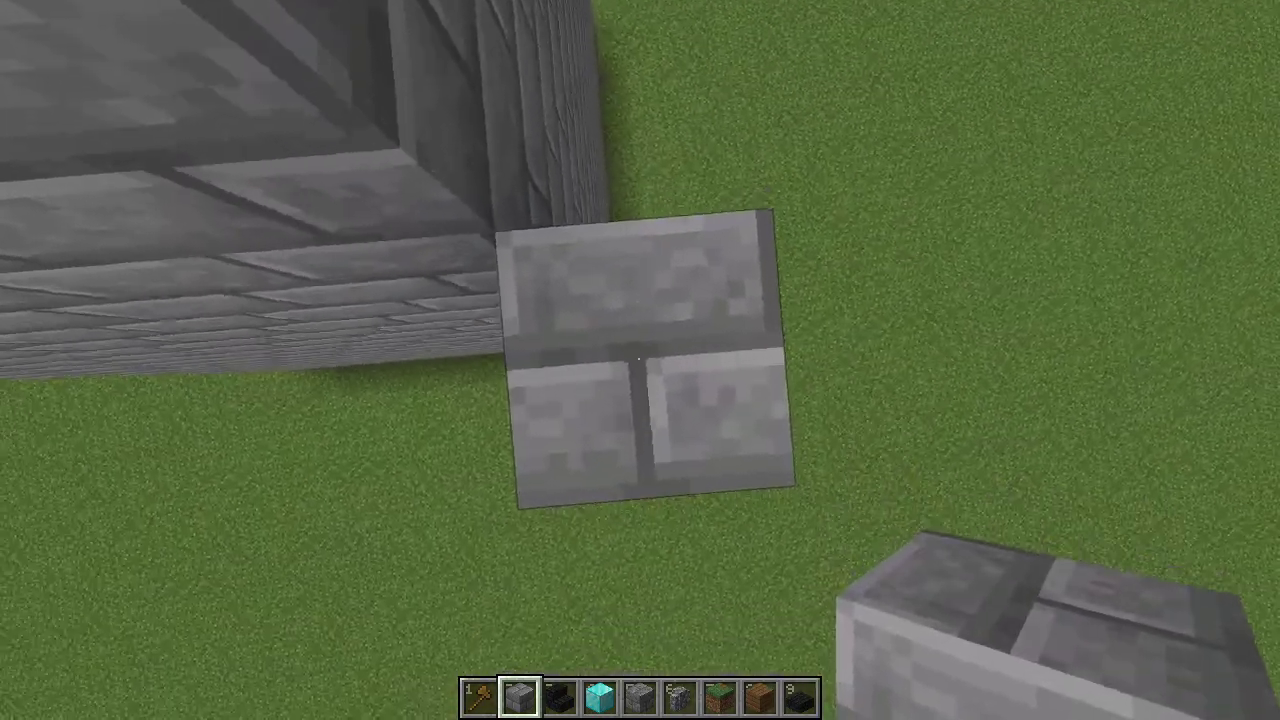
From atop the extra stone brick, move Corner 2 of the Block sub-region to the player's position and return to the game.
{"action": "key", "text": "t"}
{"action": "key", "text": "Escape"}
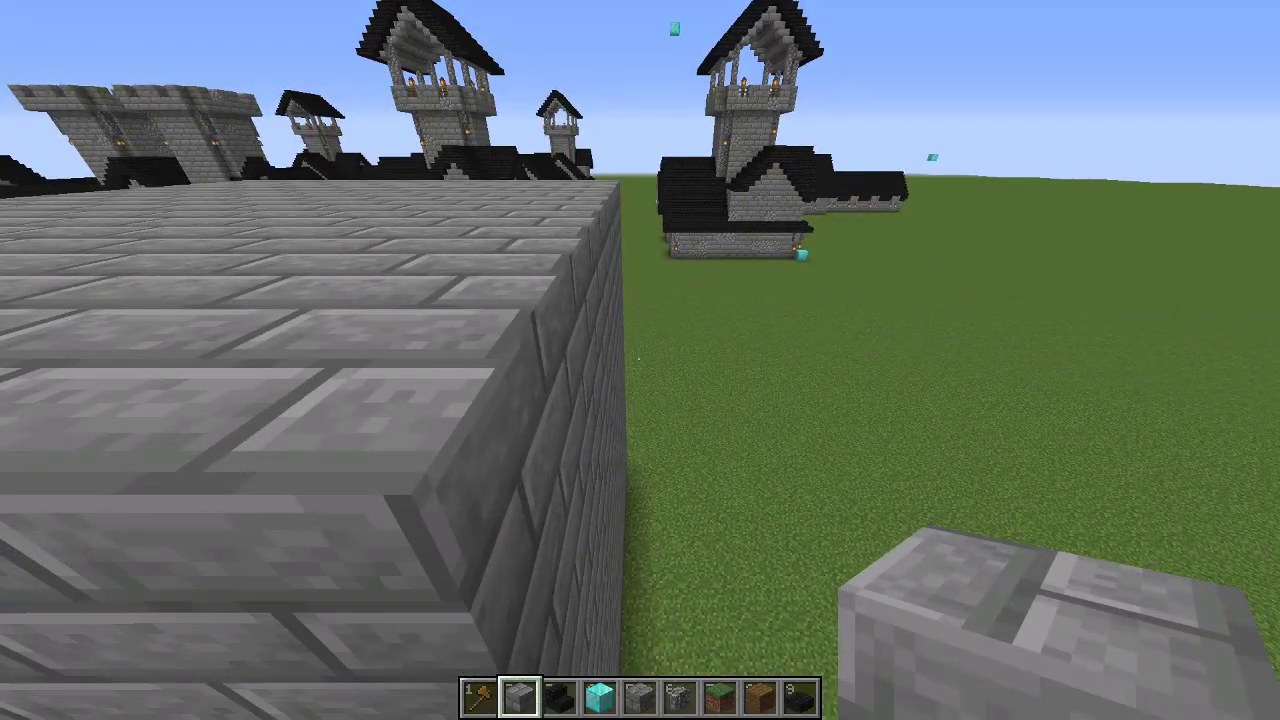
{"action": "key", "text": "m"}
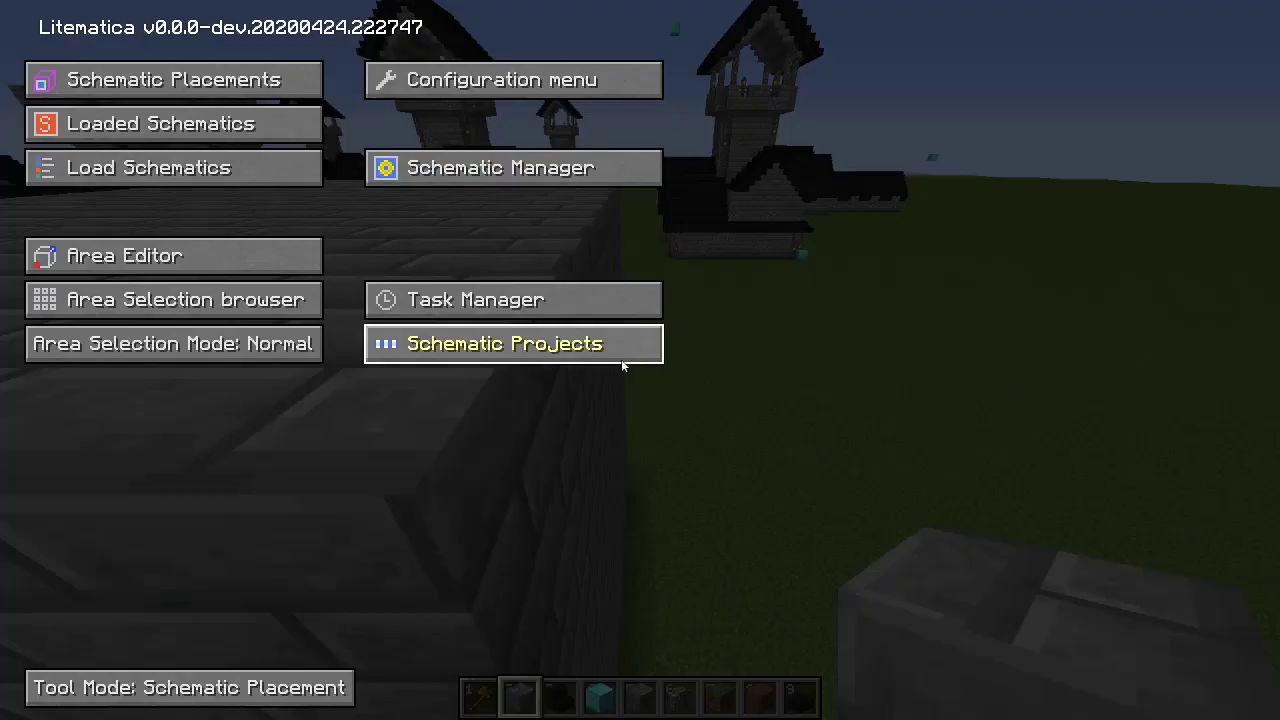
{"action": "left_click", "coordinate": [220, 250]}
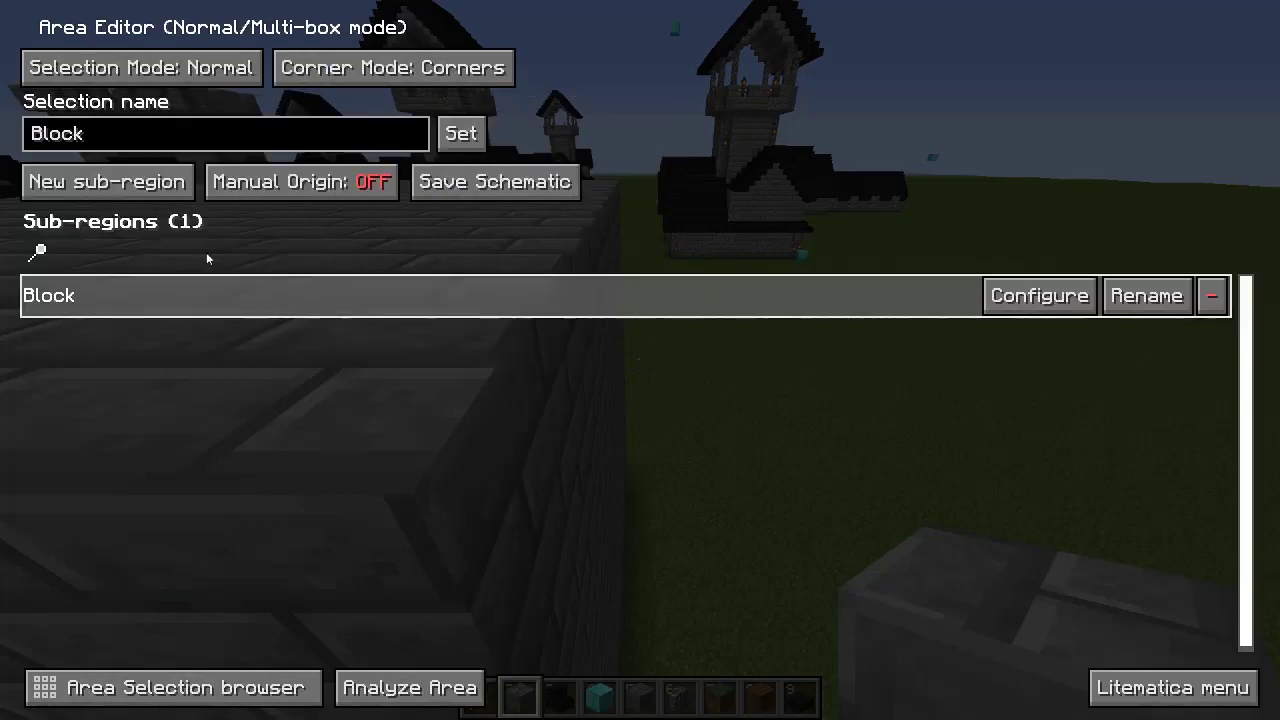
{"action": "left_click", "coordinate": [1039, 296]}
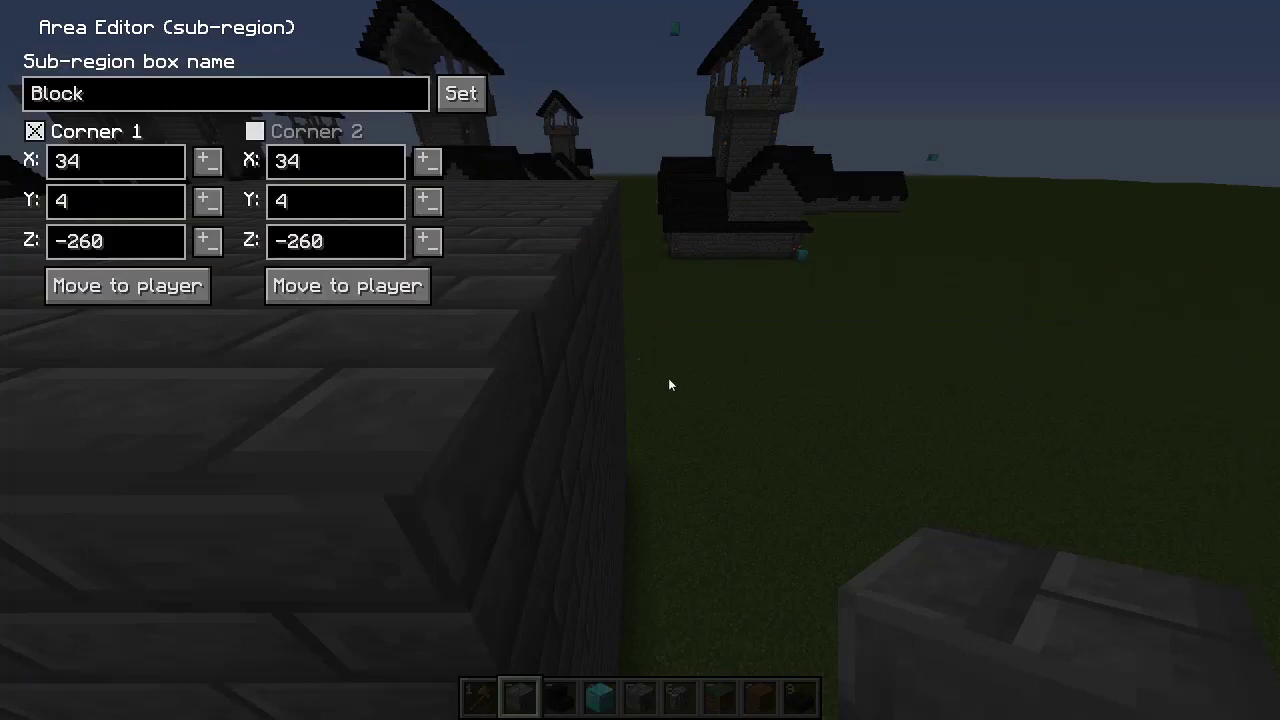
{"action": "left_click", "coordinate": [342, 289]}
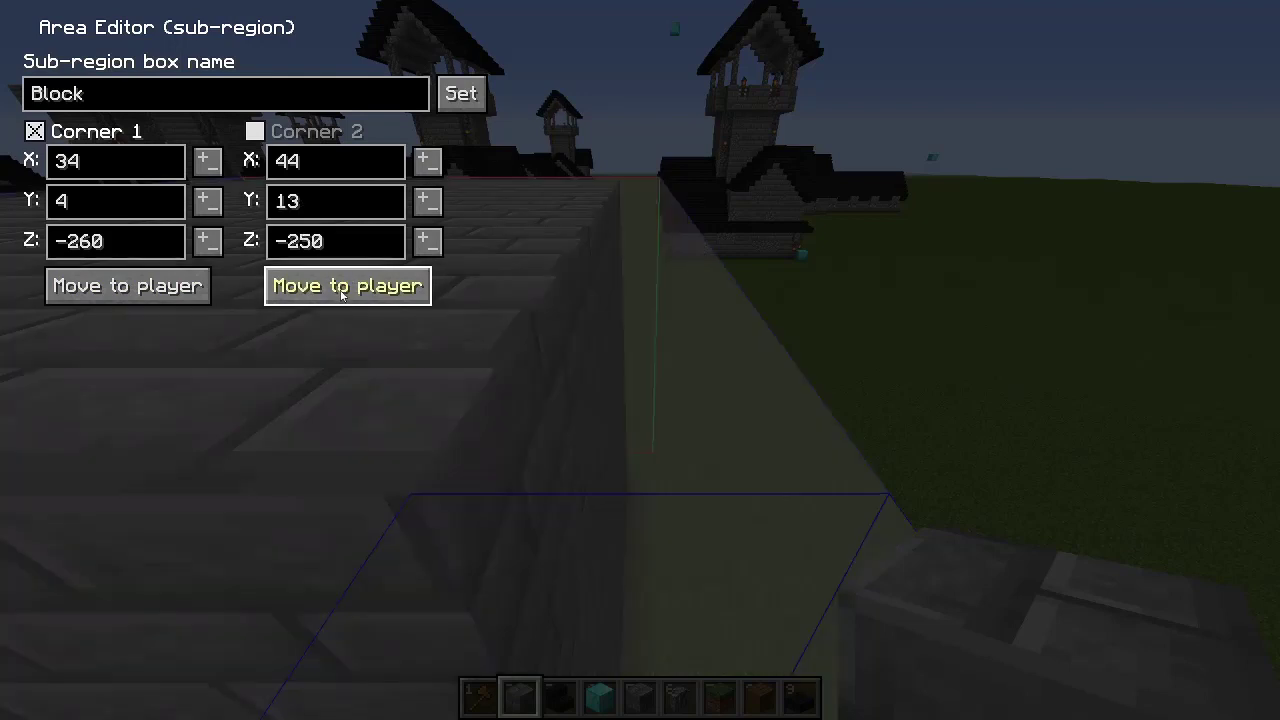
{"action": "key", "text": "Escape"}
{"action": "key", "text": "Escape"}
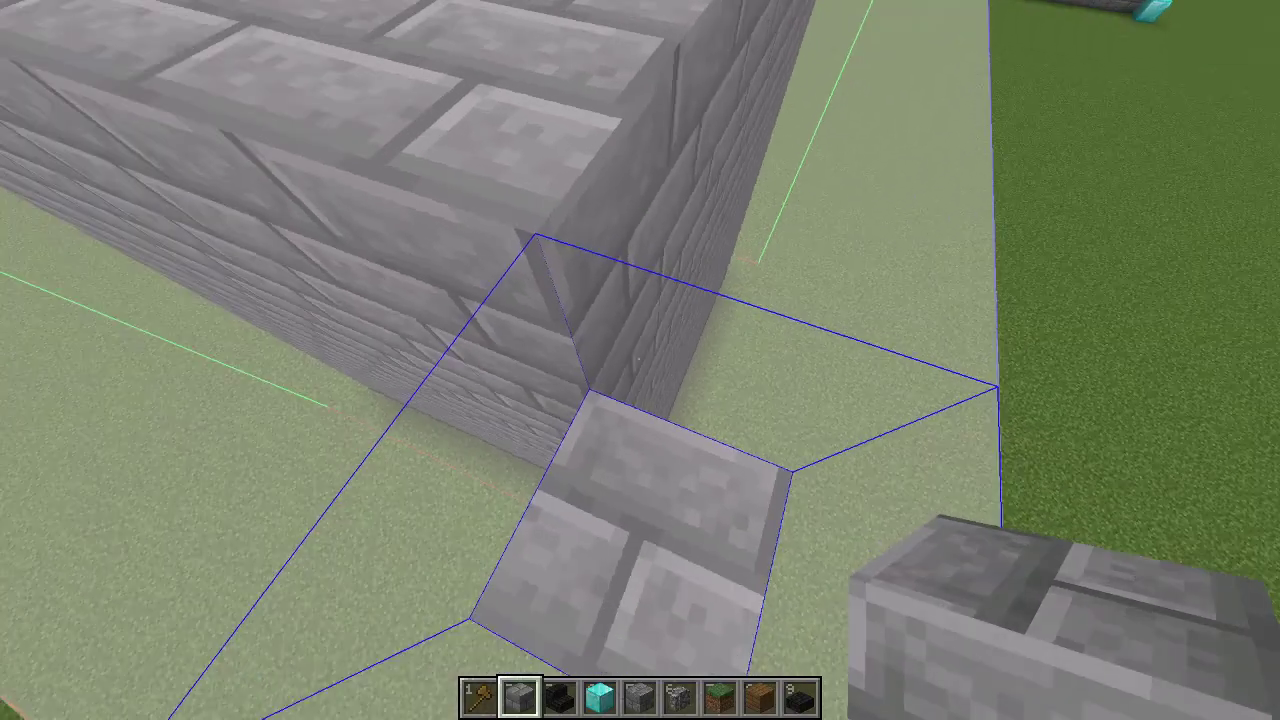
Remove the temporary stone brick at the upper corner and look over the selection box from outside.
{"action": "key", "text": "s"}
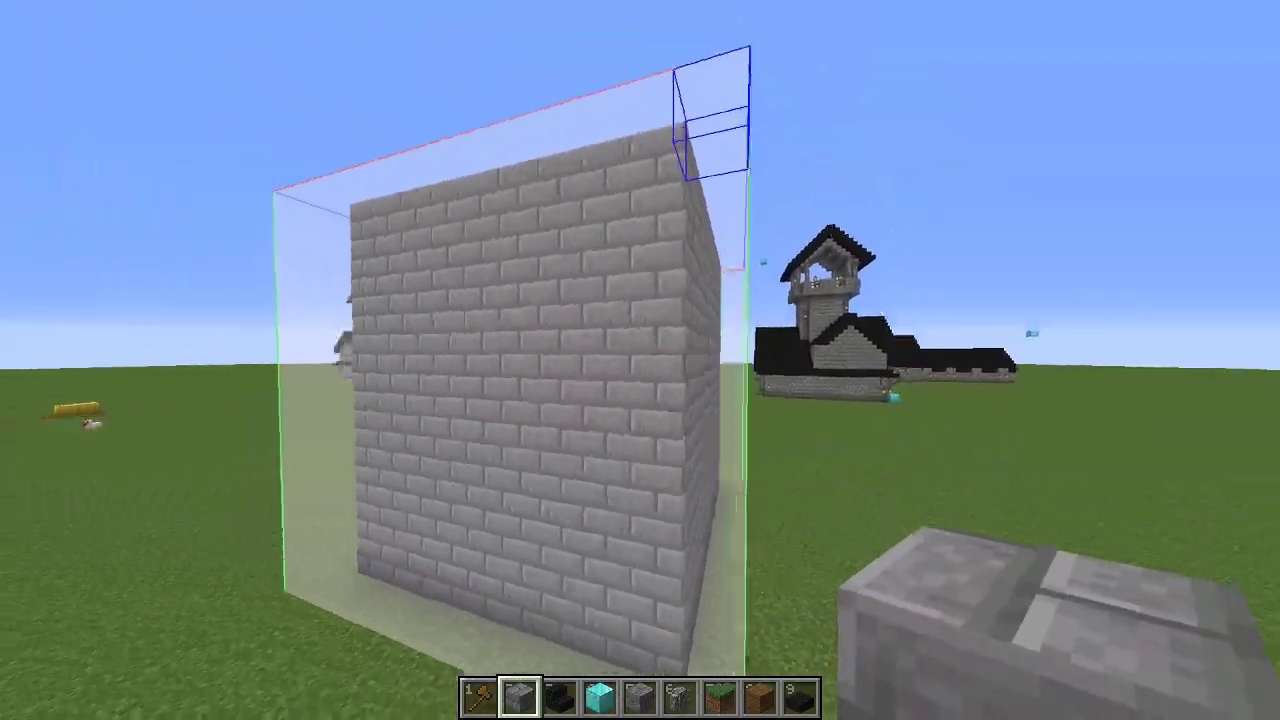
{"action": "key", "text": "w"}
{"action": "key", "text": "space"}
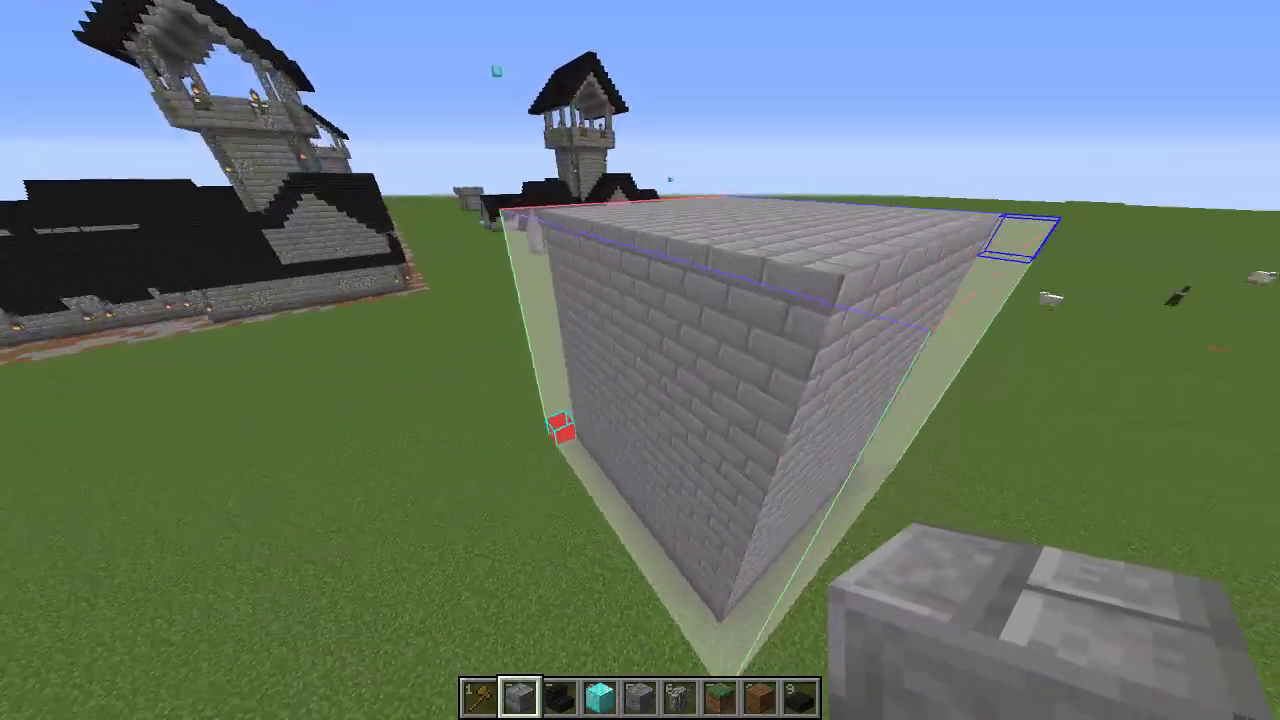
Mark two opposite base corners of the stone brick block as WorldEdit positions with the wooden axe.
{"action": "key", "text": "1"}
{"action": "key", "text": "shift"}
{"action": "key", "text": "3"}
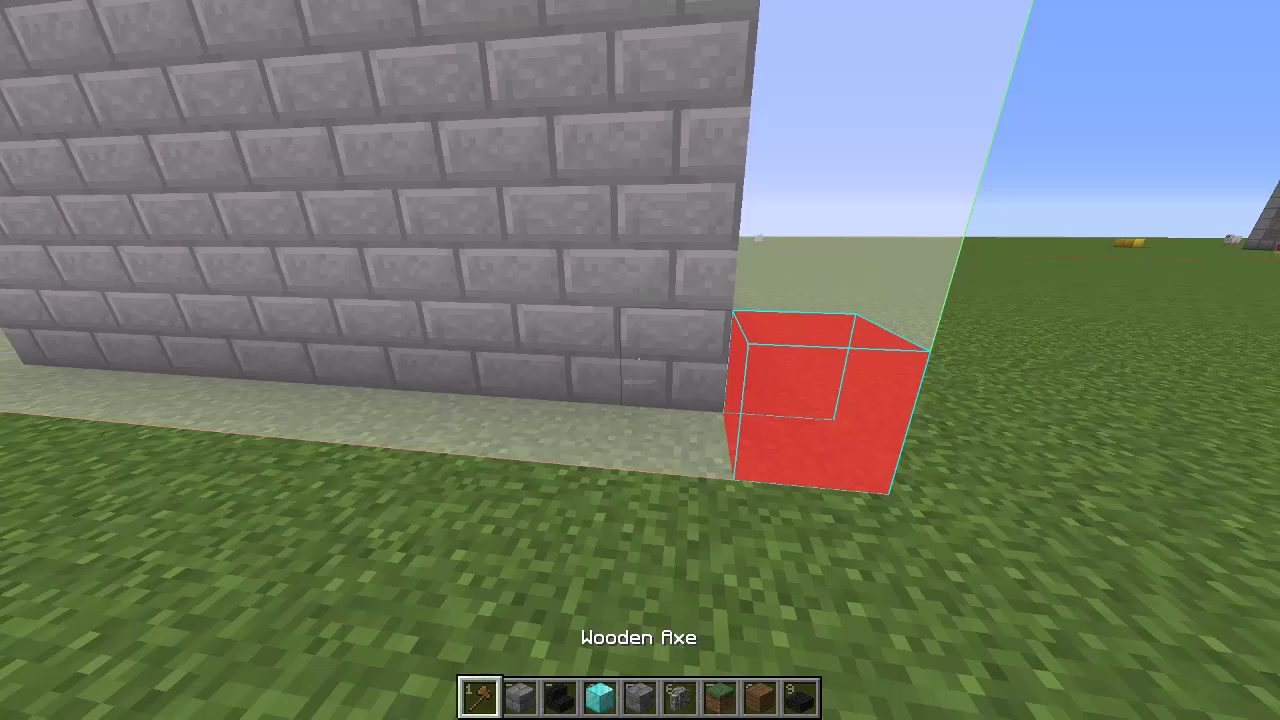
{"action": "left_click", "coordinate": [640, 360]}
{"action": "right_click", "coordinate": [640, 360]}
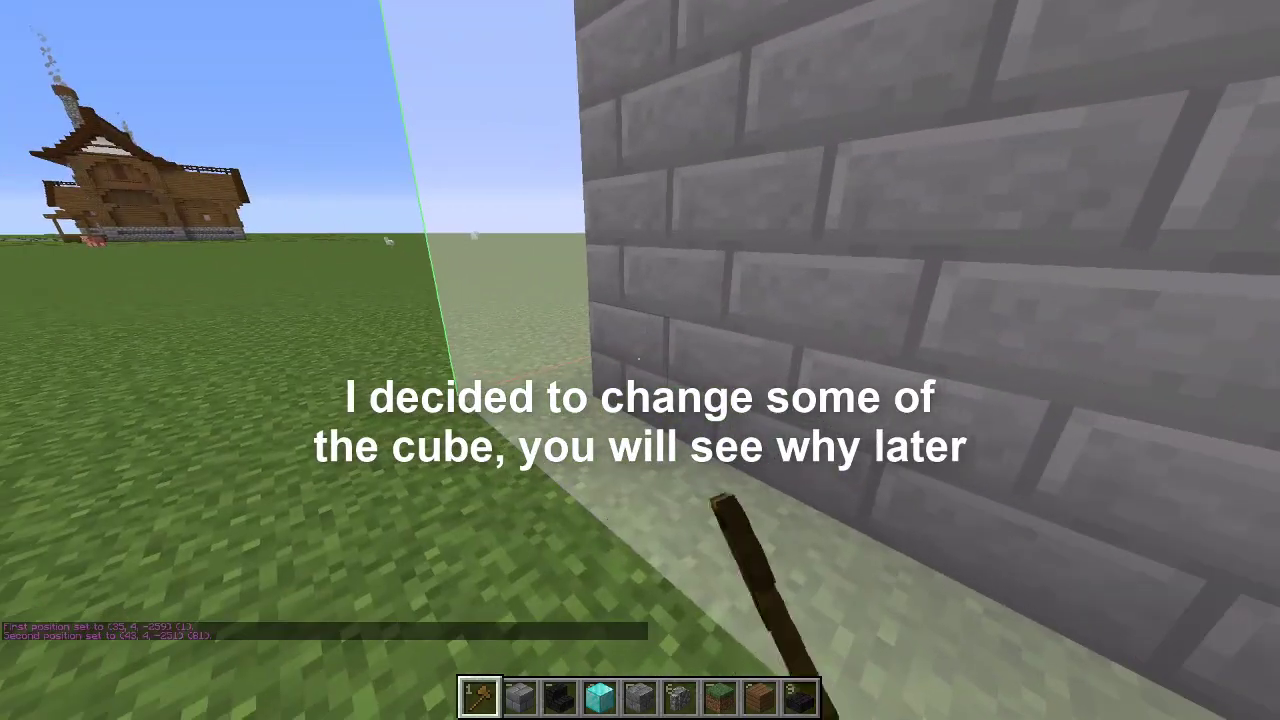
Replace the block's bottom layer with a mix using the command //set 50%diamond_block,50%dirt and inspect it up close.
{"action": "type", "text": "t"}
{"action": "type", "text": "//set ##"}
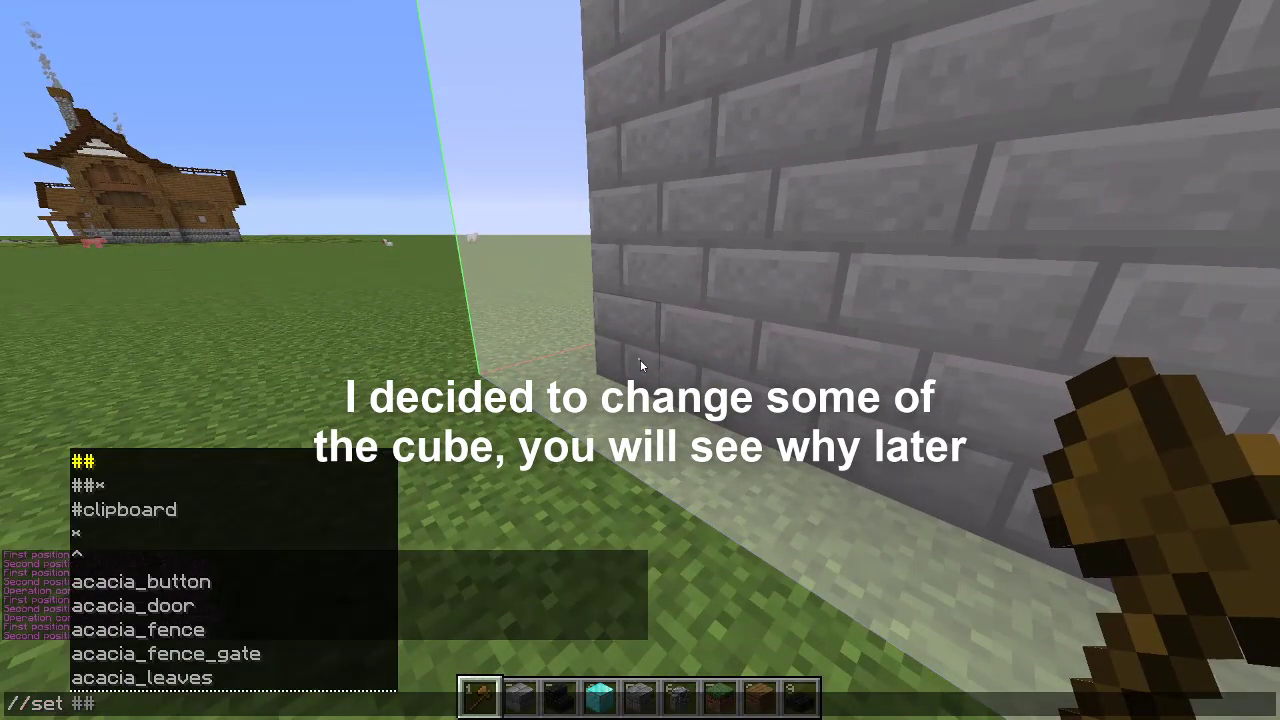
{"action": "key", "text": "BackSpace"}
{"action": "key", "text": "BackSpace"}
{"action": "type", "text": "50%diamond_block"}
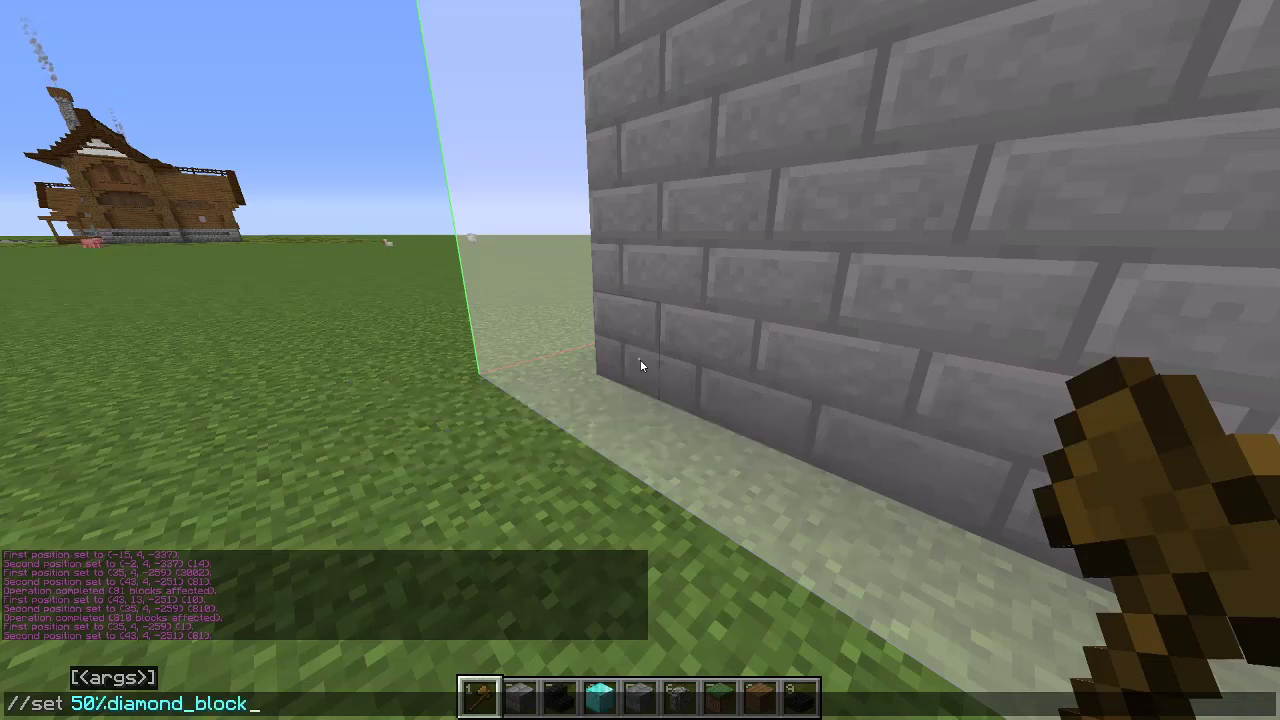
{"action": "type", "text": ","}
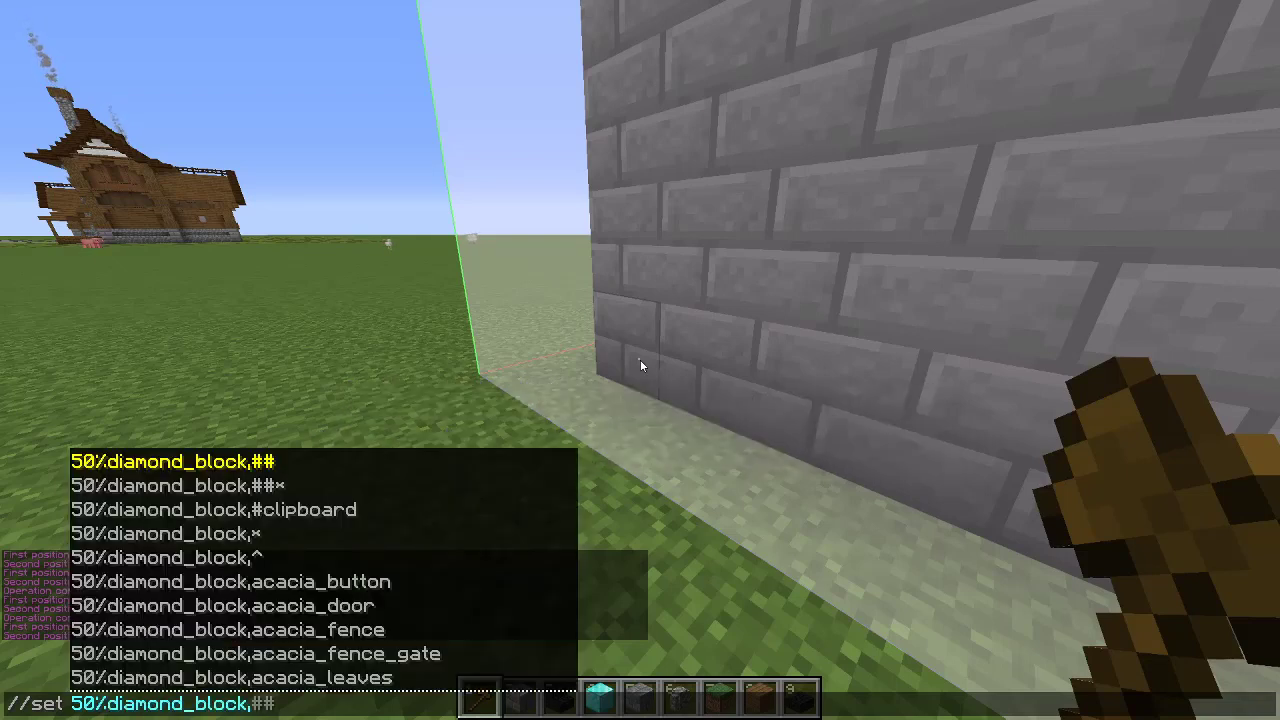
{"action": "type", "text": "50%dirt"}
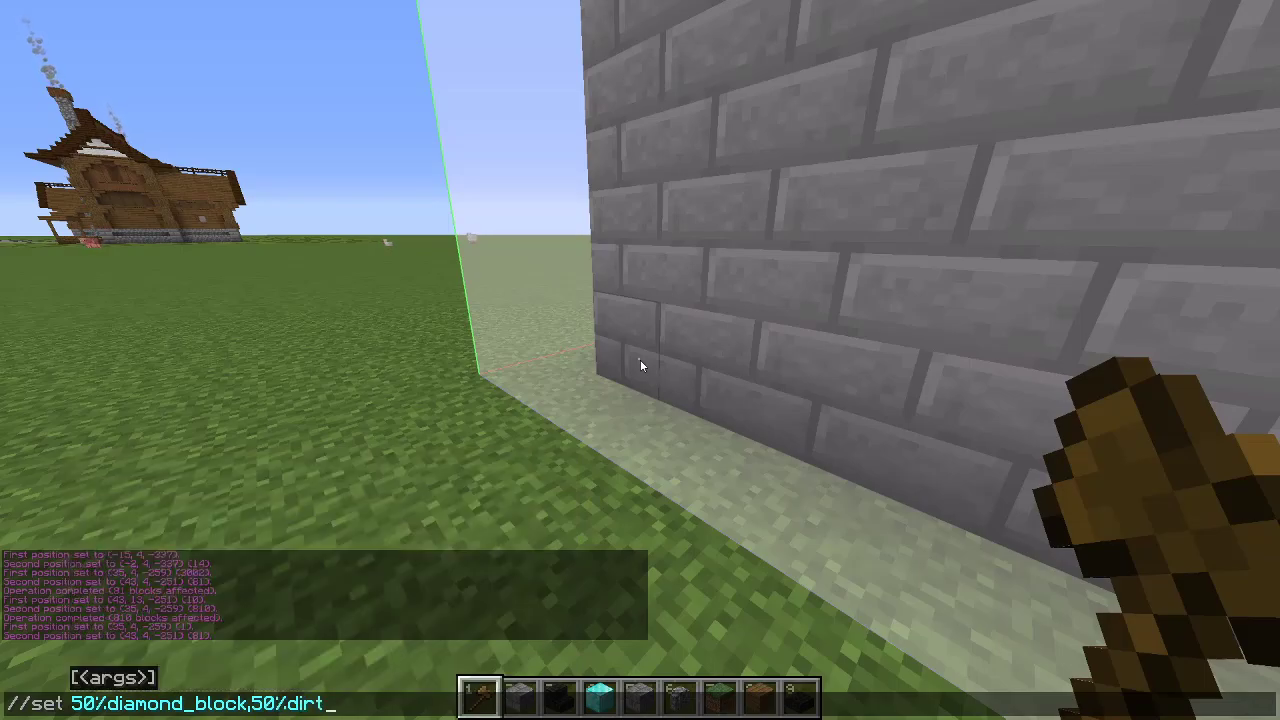
{"action": "key", "text": "Return"}
{"action": "key", "text": "s"}
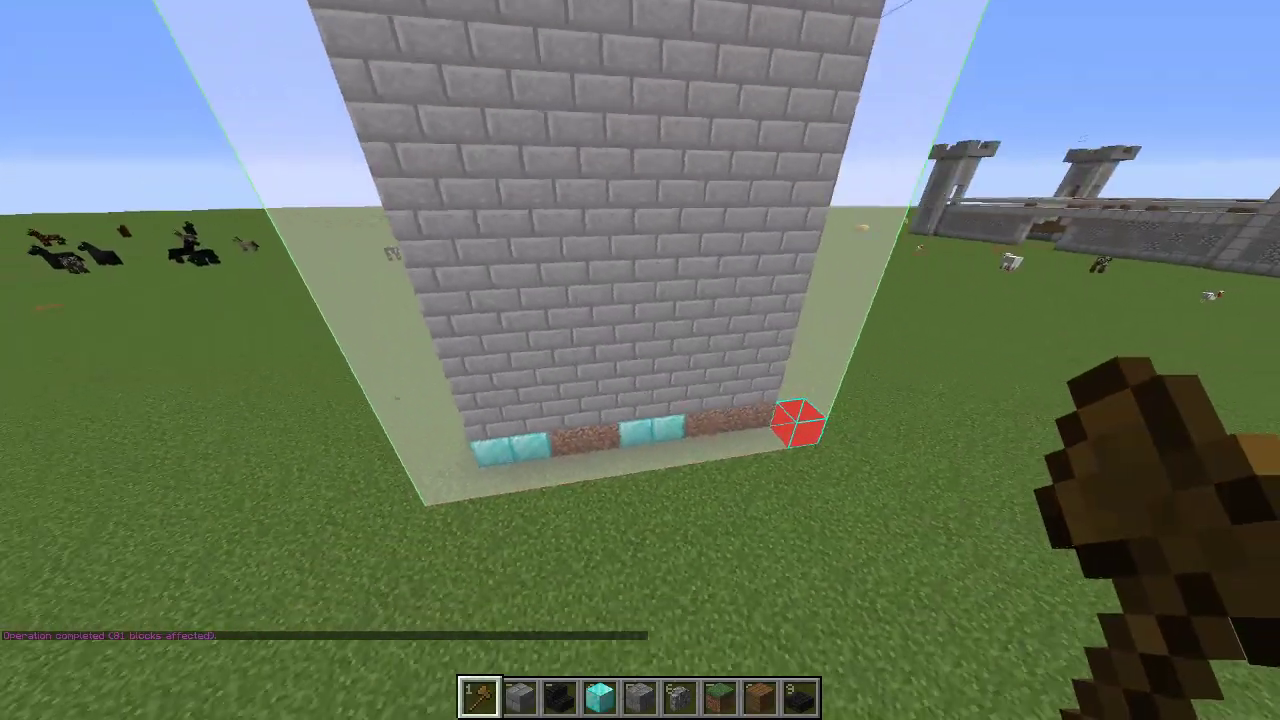
{"action": "key", "text": "w"}
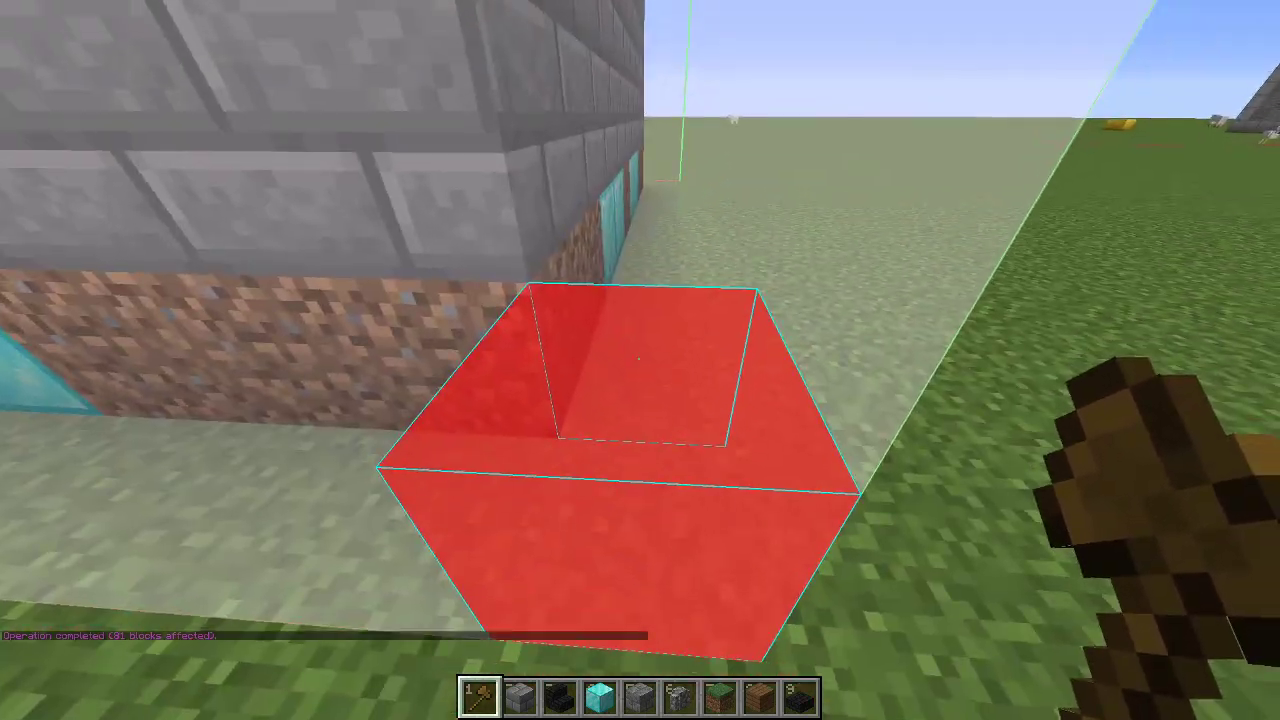
Save the selected area as a schematic named Block, view its details in the schematics list and return to the game.
{"action": "key", "text": "m"}
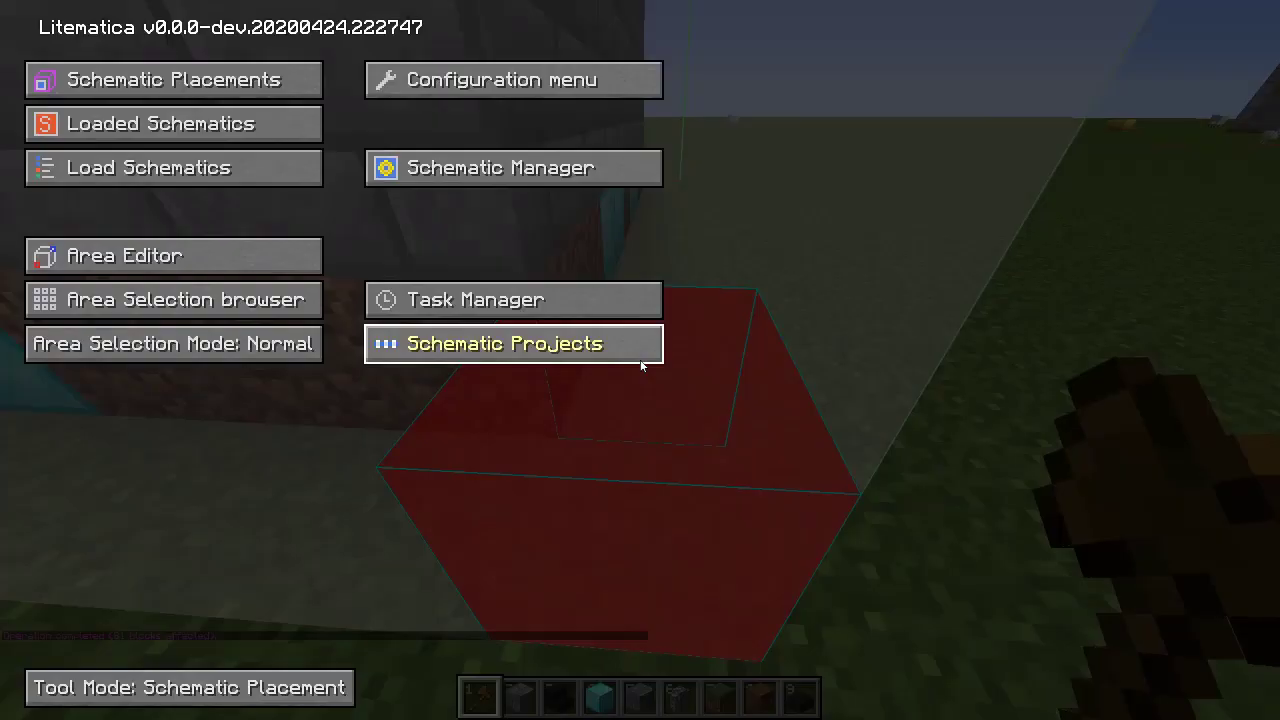
{"action": "left_click", "coordinate": [173, 262]}
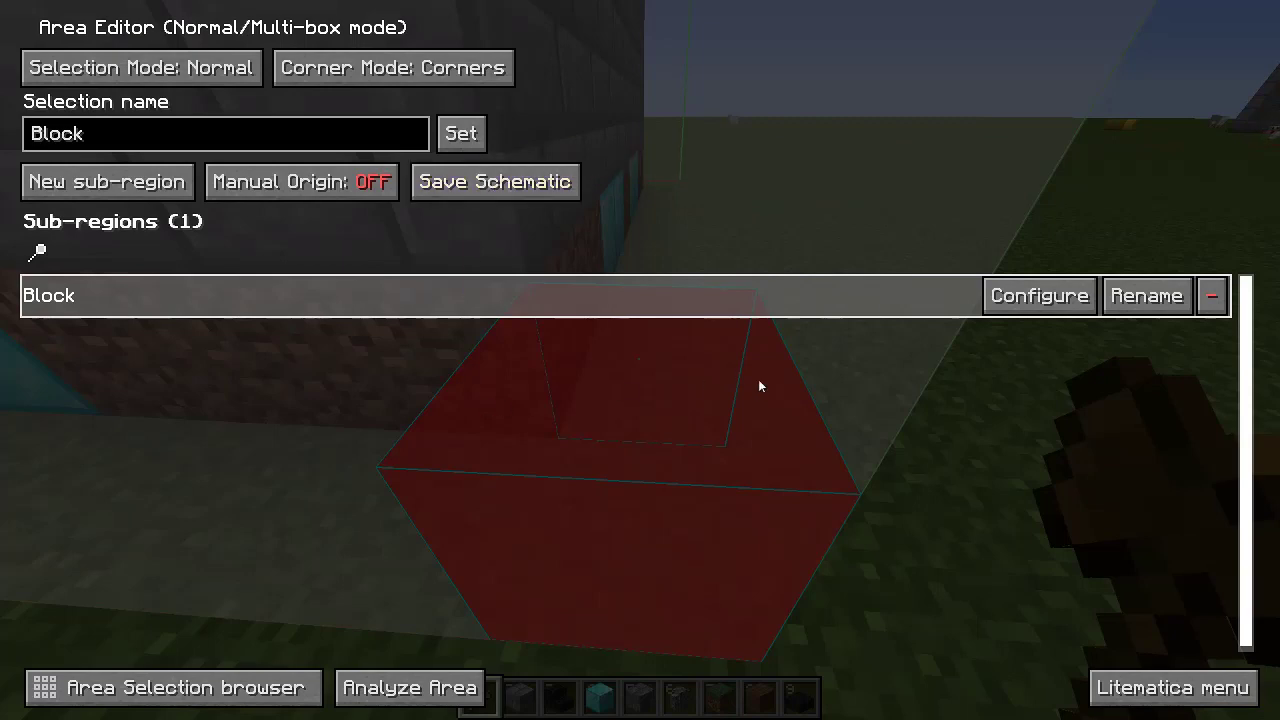
{"action": "left_click", "coordinate": [468, 183]}
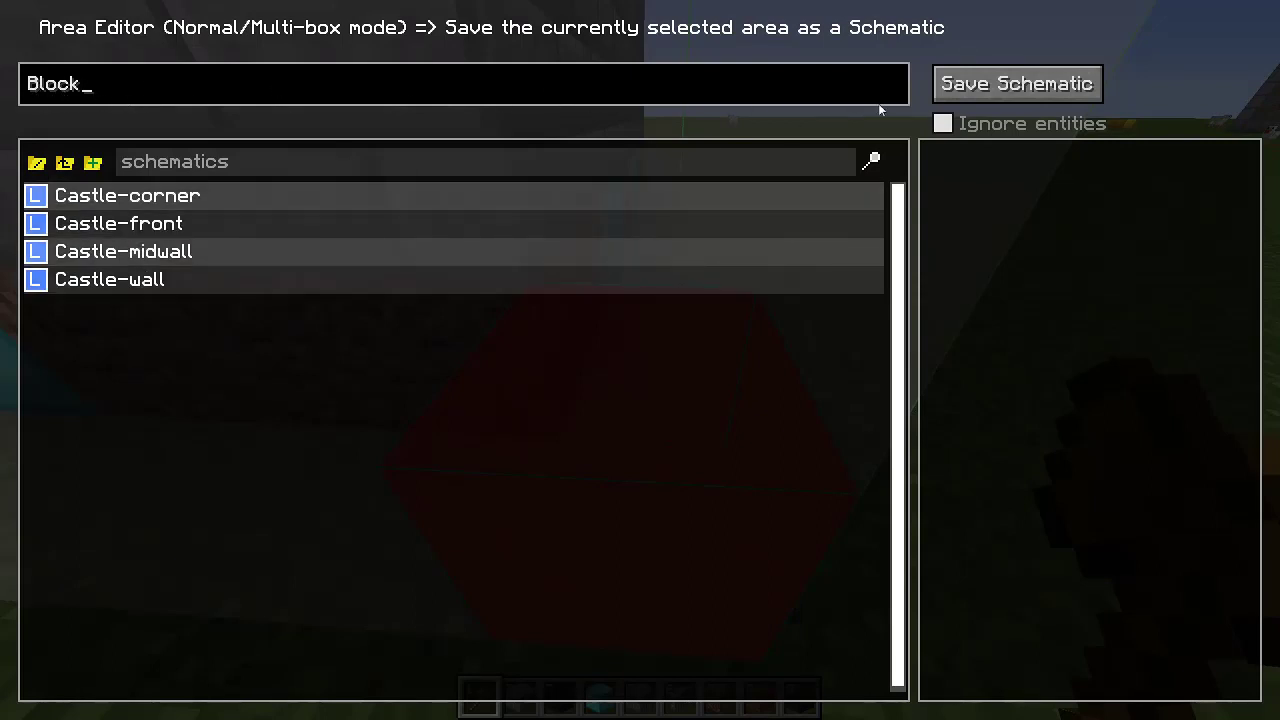
{"action": "left_click", "coordinate": [1000, 84]}
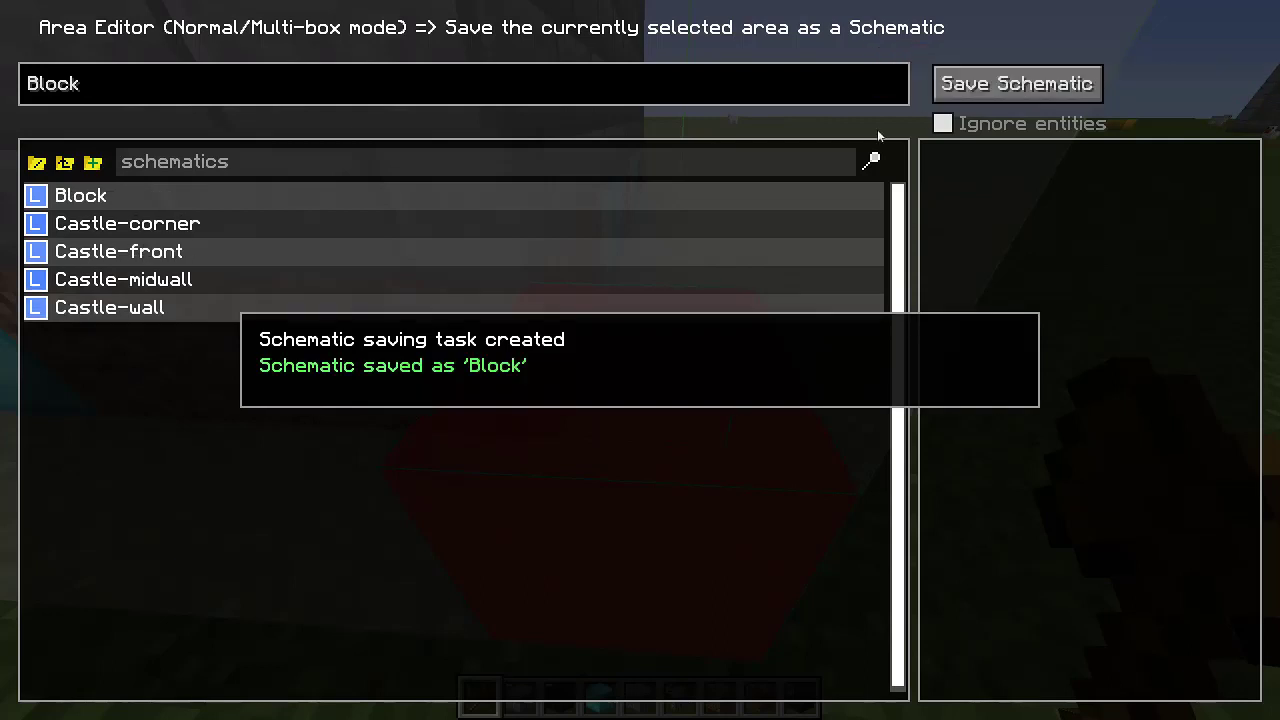
{"action": "left_click", "coordinate": [57, 200]}
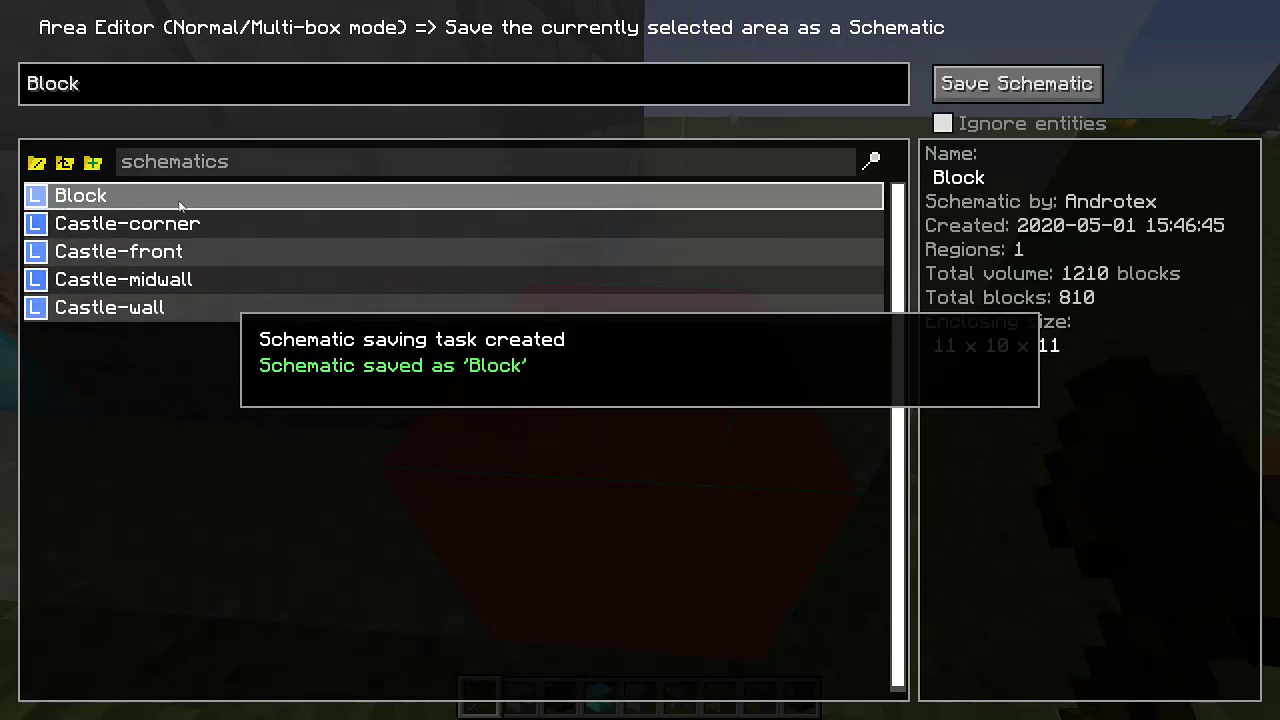
{"action": "key", "text": "Escape"}
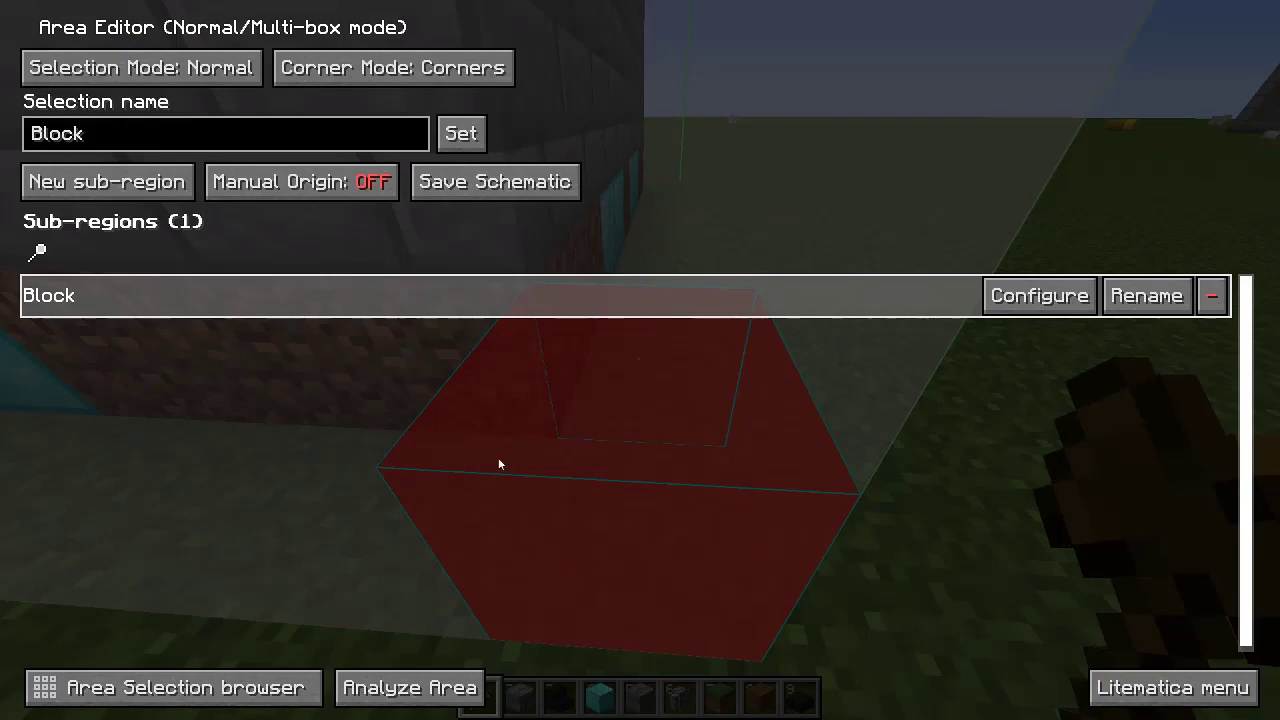
{"action": "key", "text": "Escape"}
{"action": "key", "text": "Escape"}
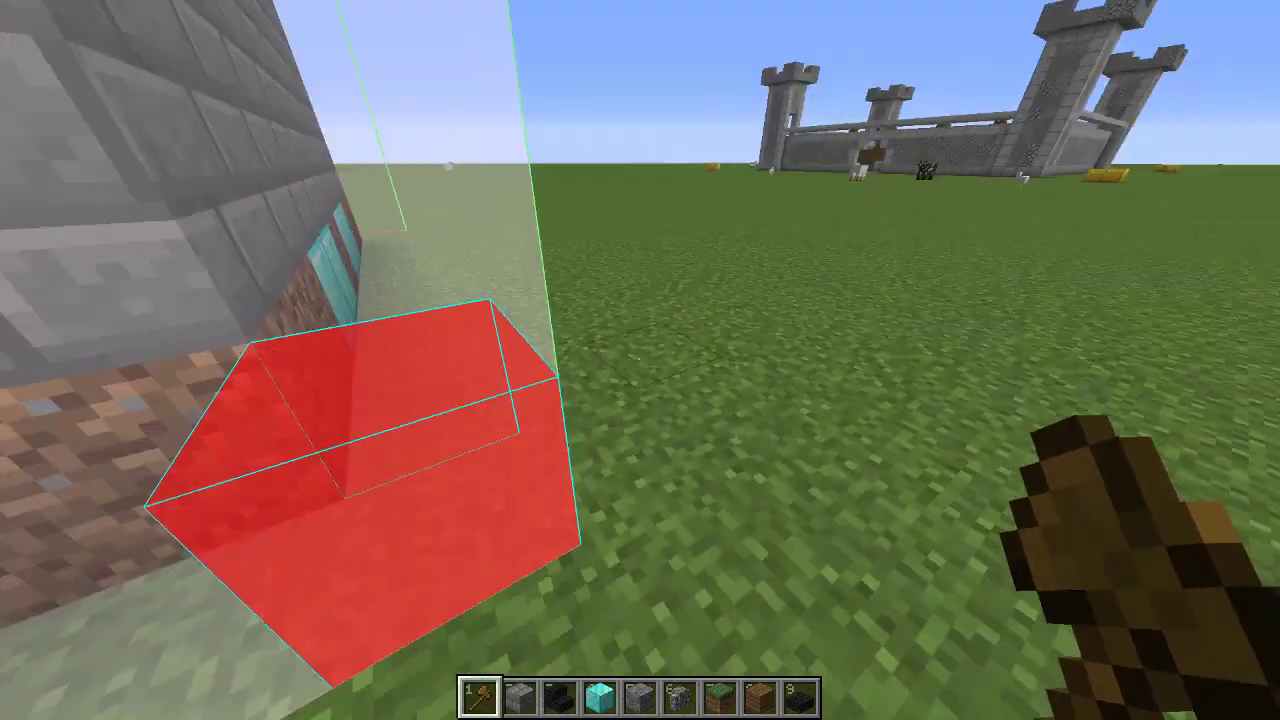
Switch from the creative world to the Ridleycraft server and check which players are online.
{"action": "key", "text": "s"}
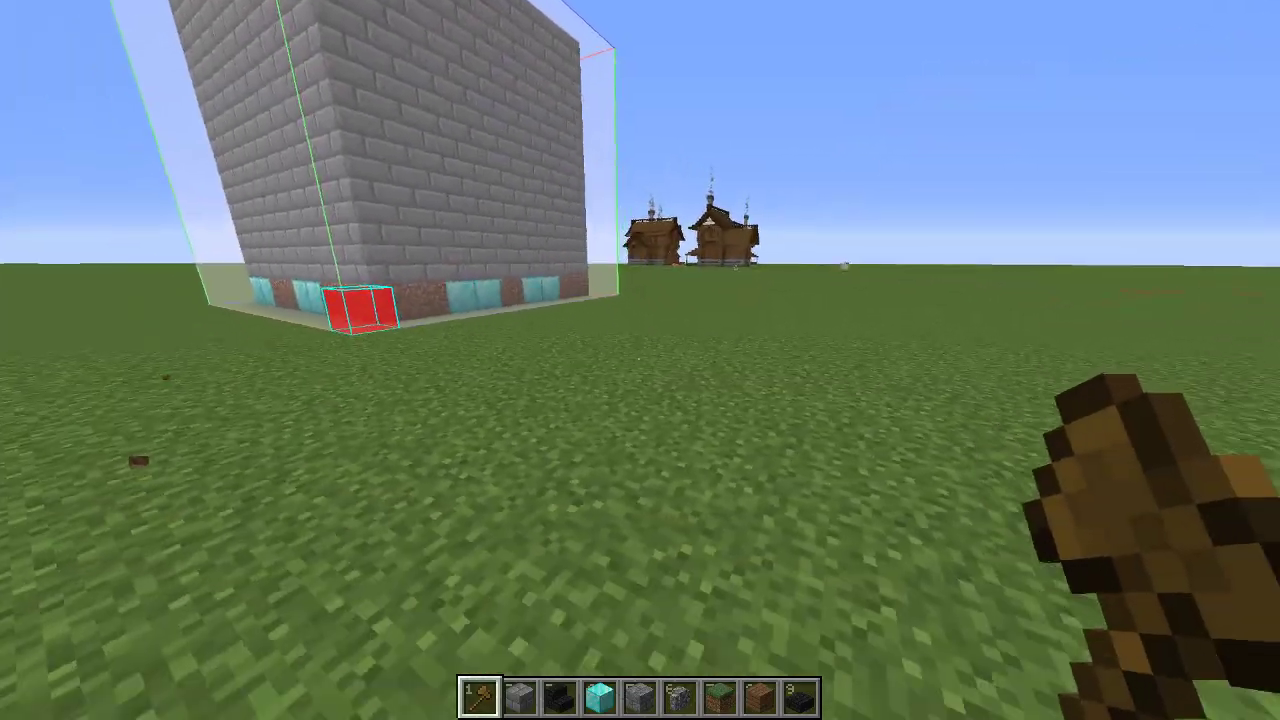
{"action": "key", "text": "Escape"}
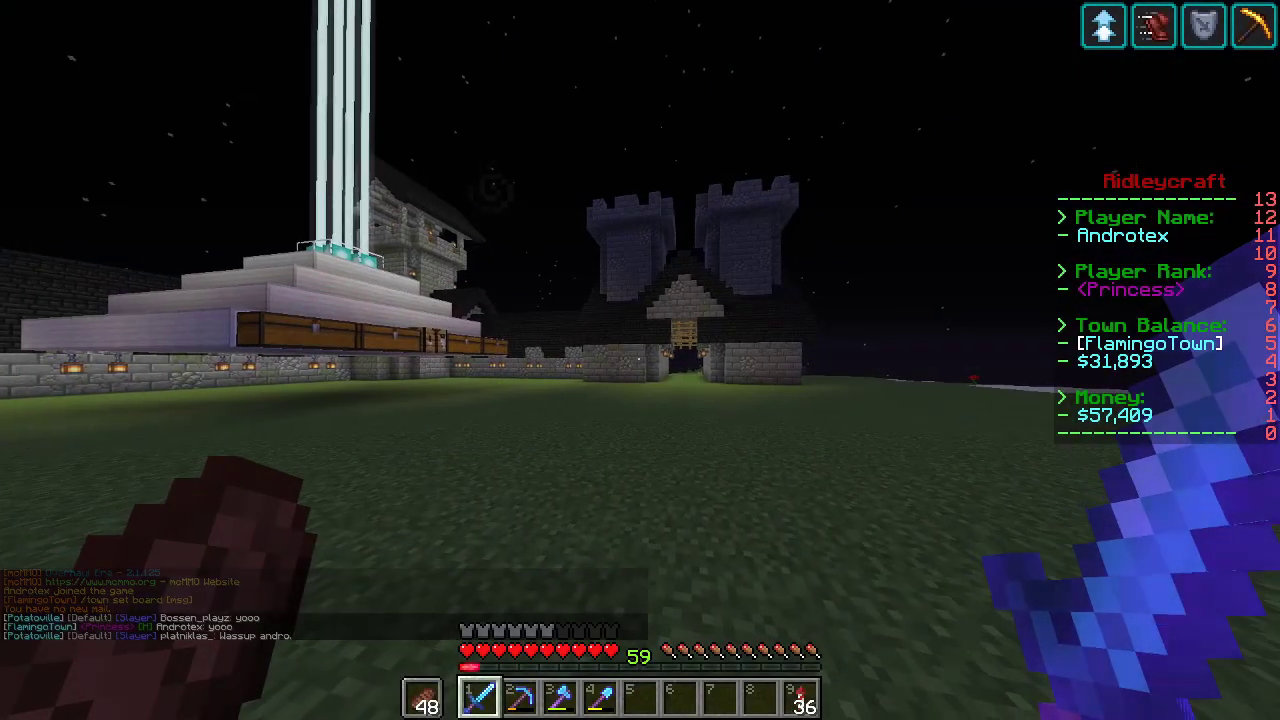
{"action": "key", "text": "w"}
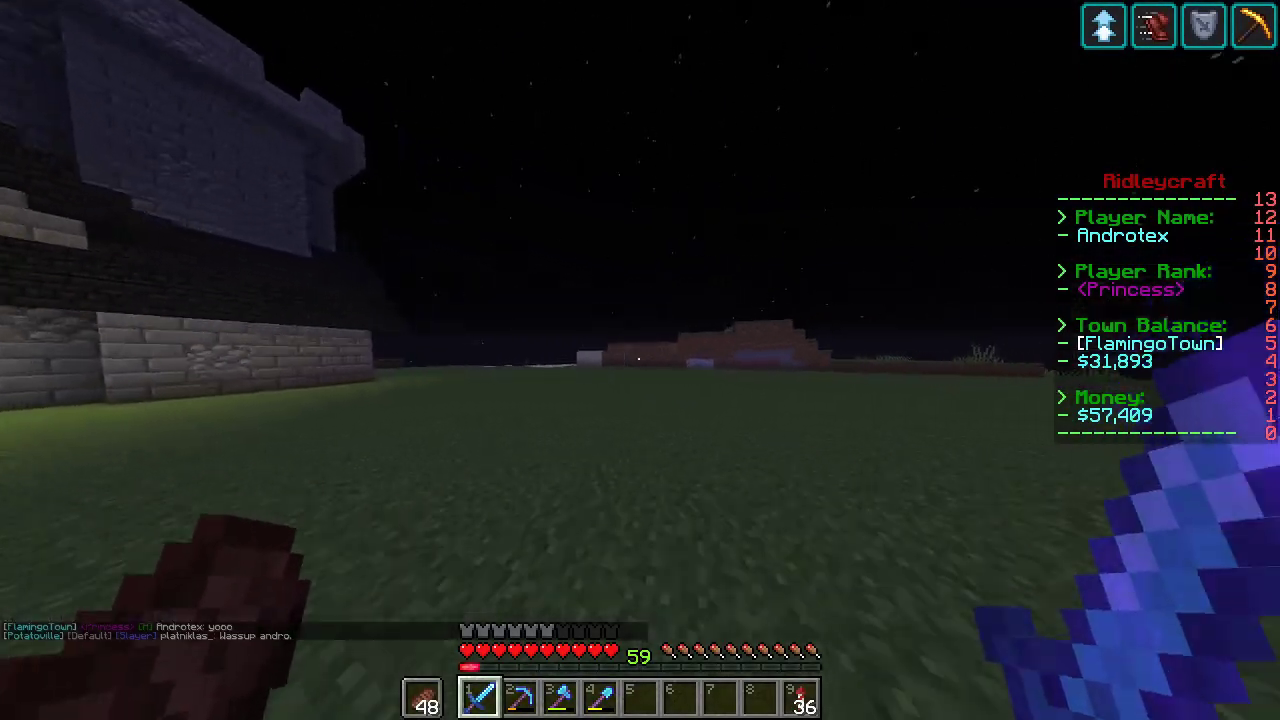
{"action": "key", "text": "Tab"}
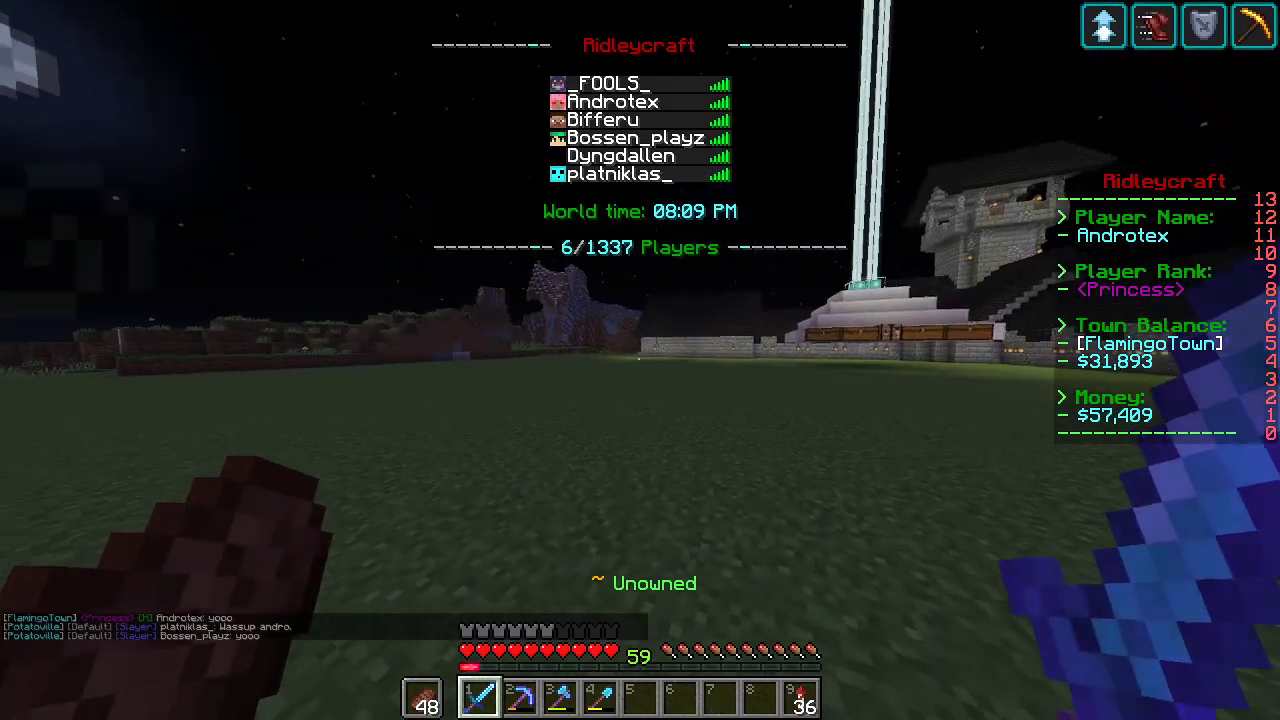
{"action": "key", "text": "w"}
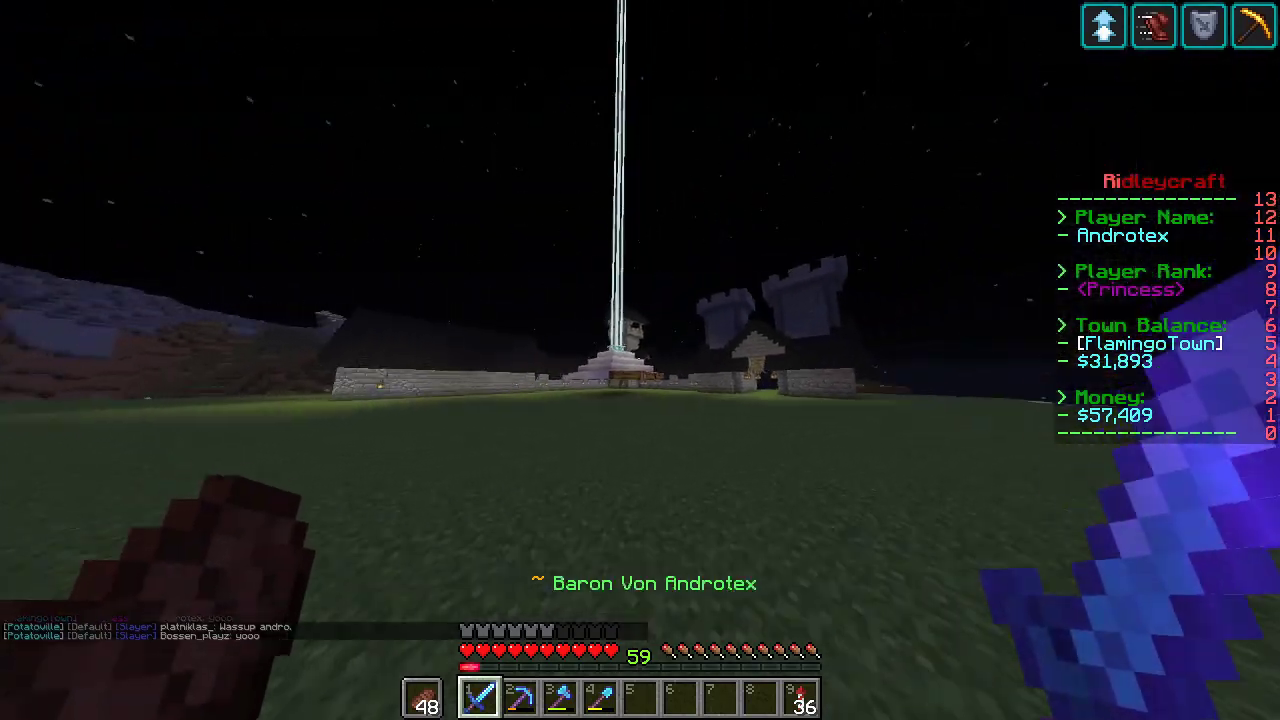
{"action": "key", "text": "w"}
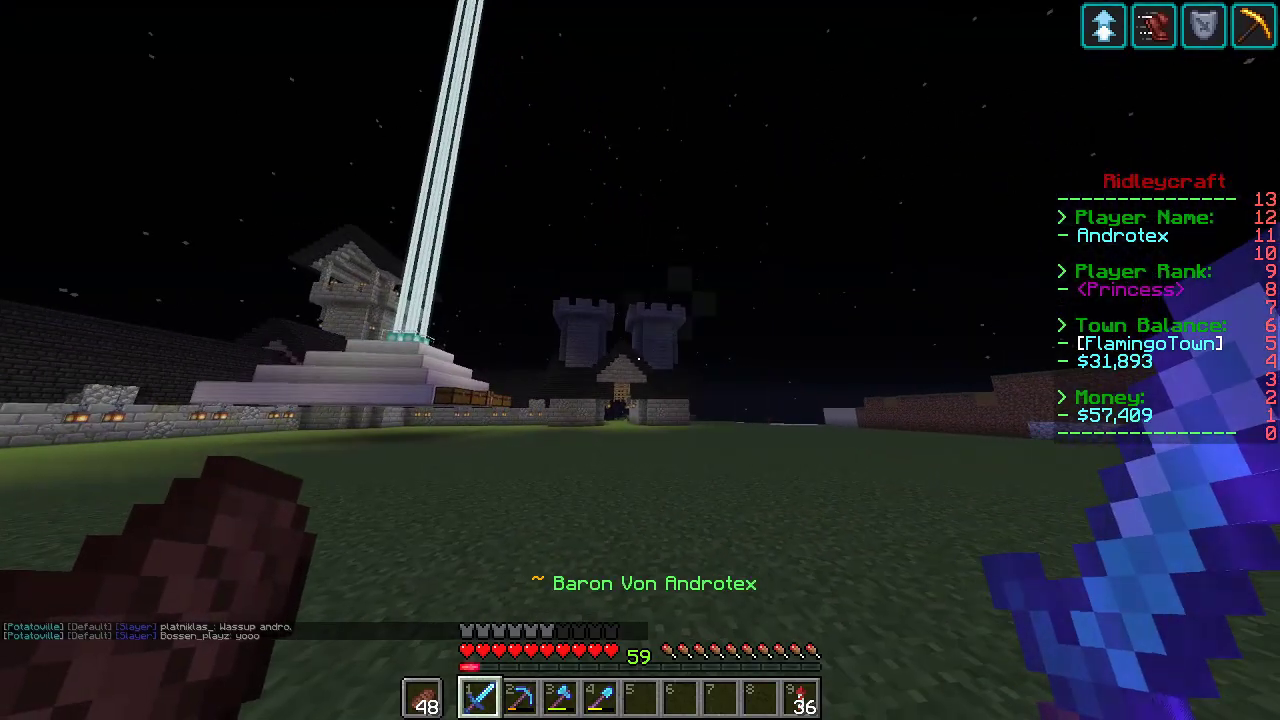
Send the message "hey" in the server chat.
{"action": "key", "text": "t"}
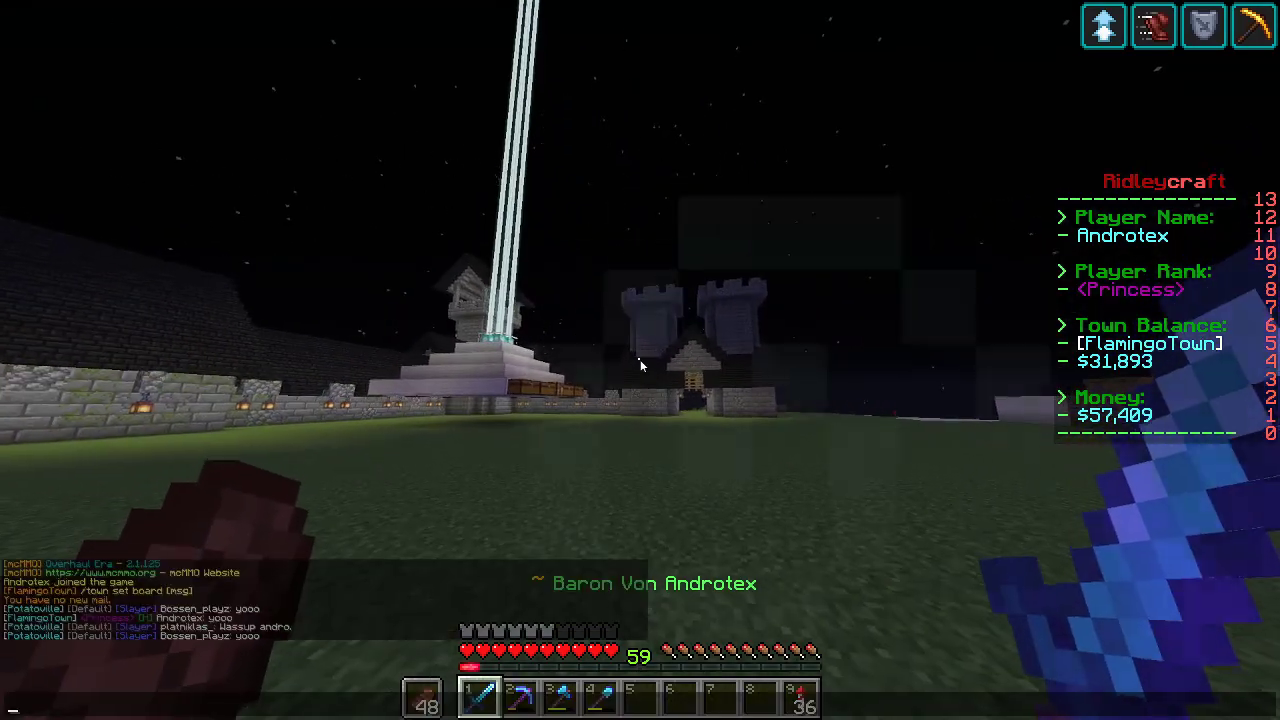
{"action": "type", "text": "hey"}
{"action": "key", "text": "Return"}
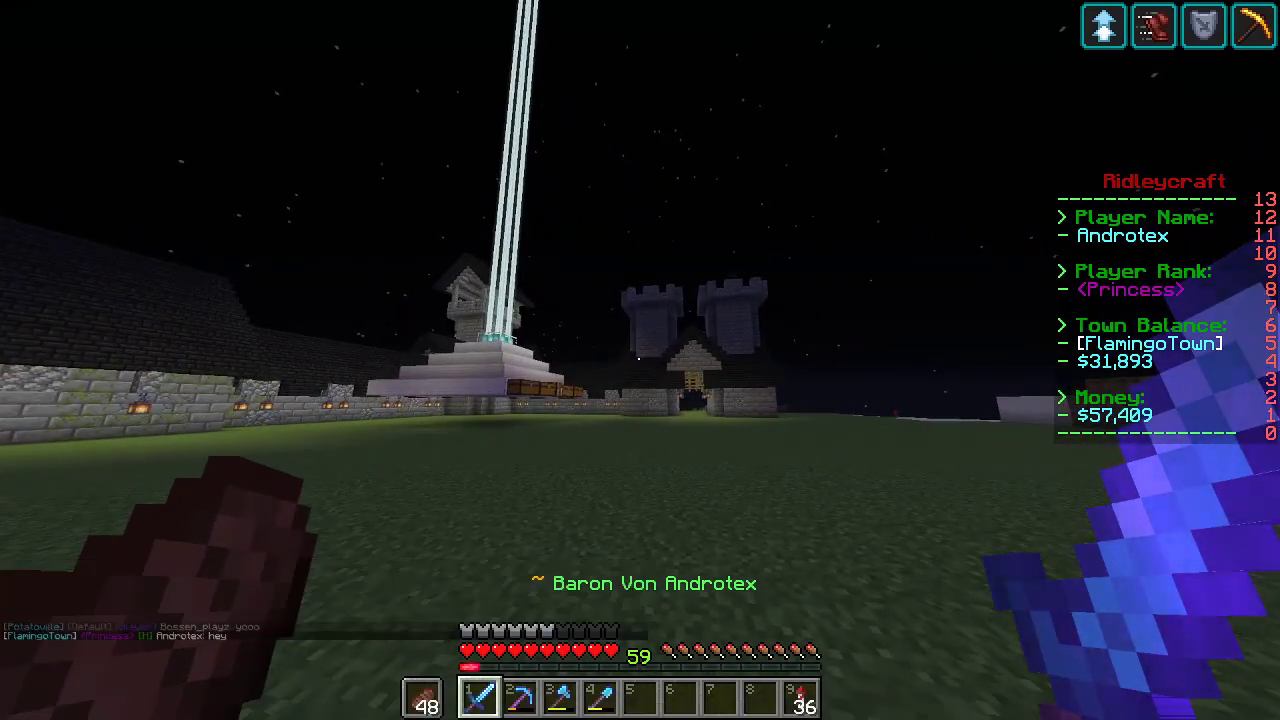
Walk to the open grass field and load the Block schematic there with a placement created.
{"action": "key", "text": "w"}
{"action": "key", "text": "w"}
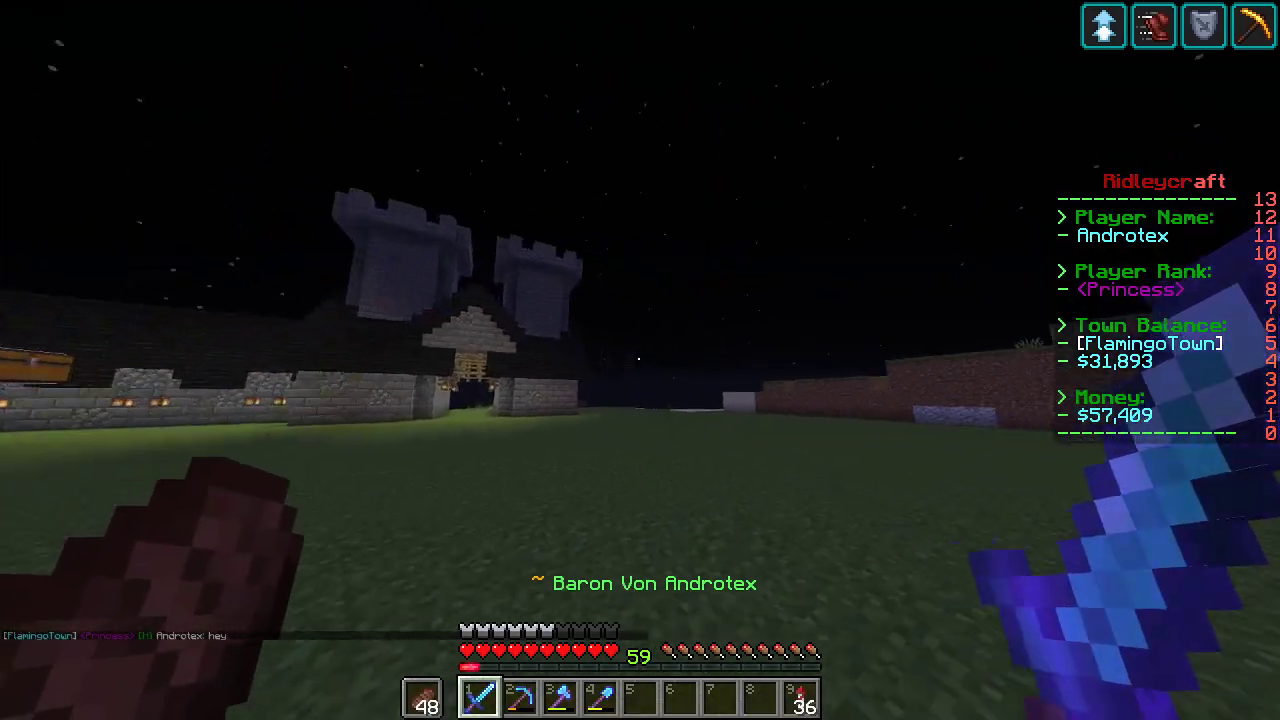
{"action": "key", "text": "s"}
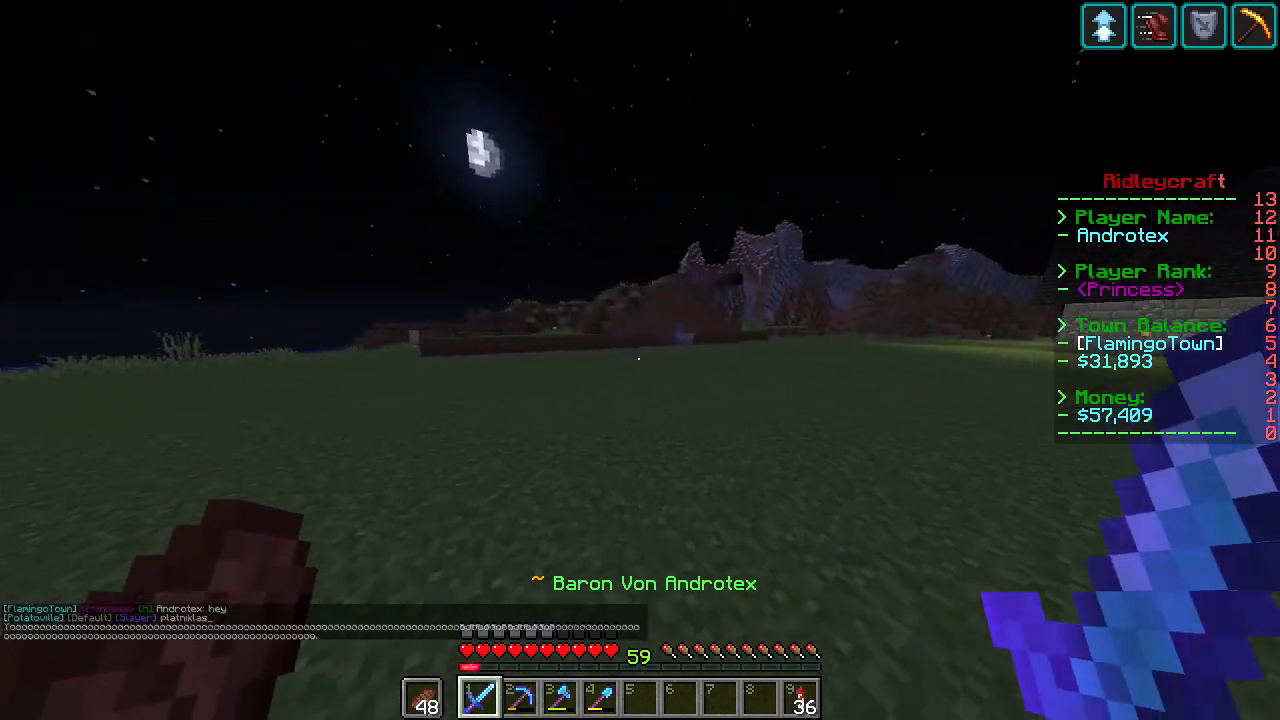
{"action": "key", "text": "m"}
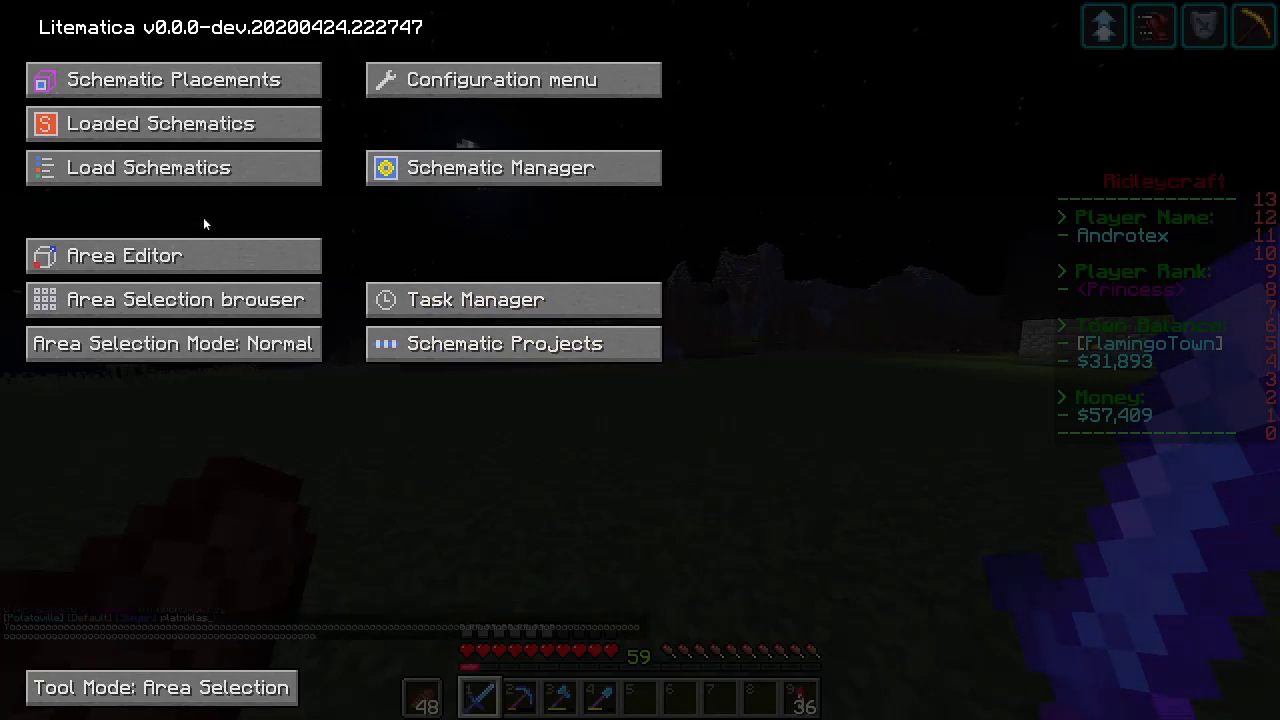
{"action": "left_click", "coordinate": [147, 170]}
{"action": "left_click", "coordinate": [111, 106]}
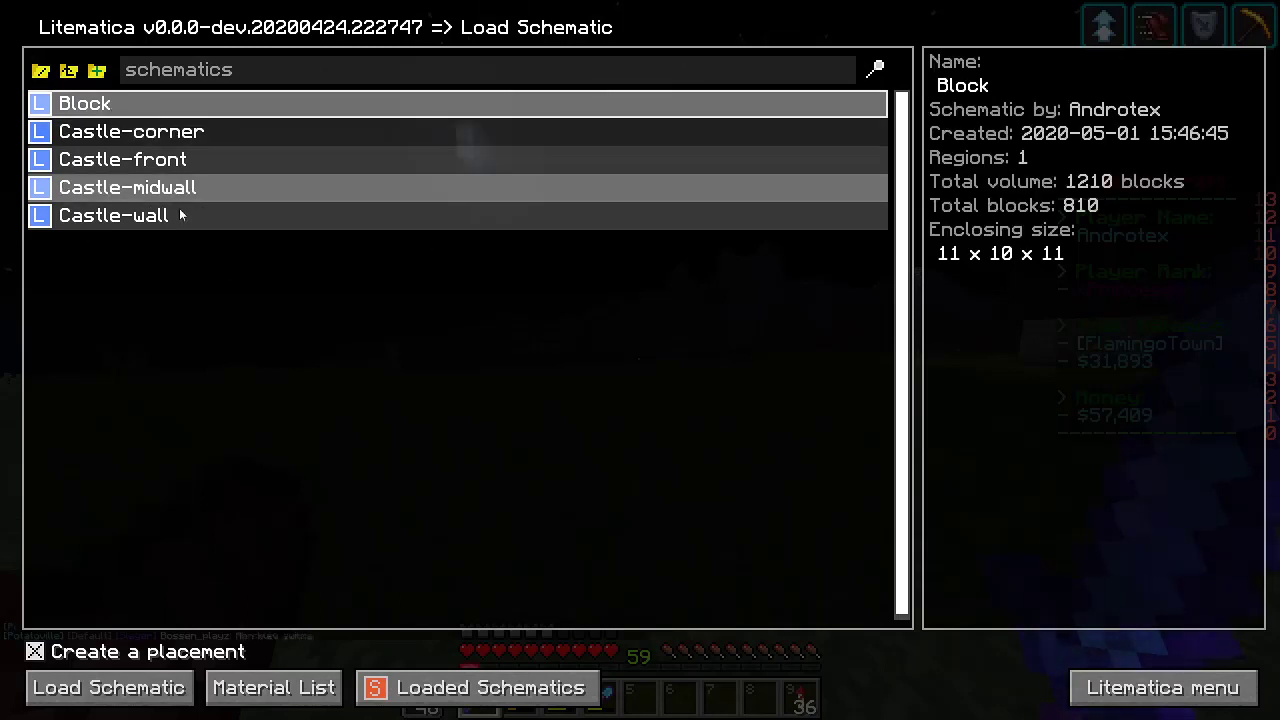
{"action": "left_click", "coordinate": [137, 692]}
{"action": "key", "text": "Escape"}
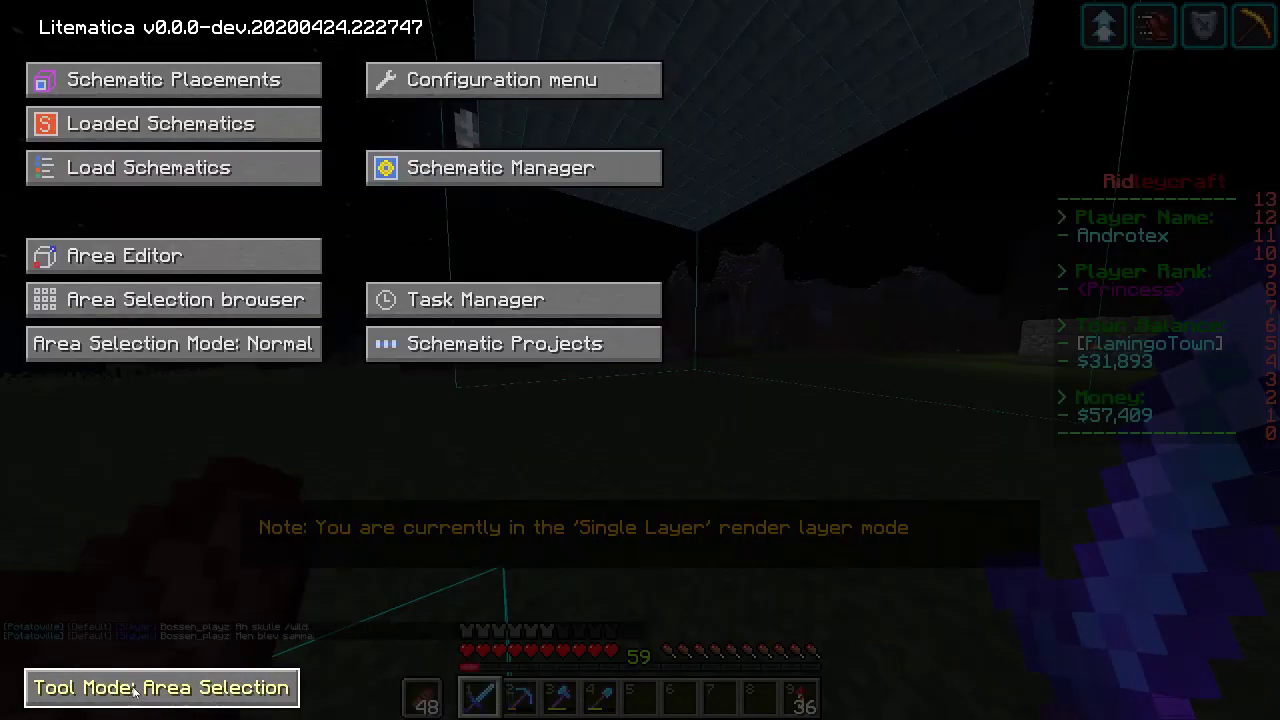
{"action": "key", "text": "Escape"}
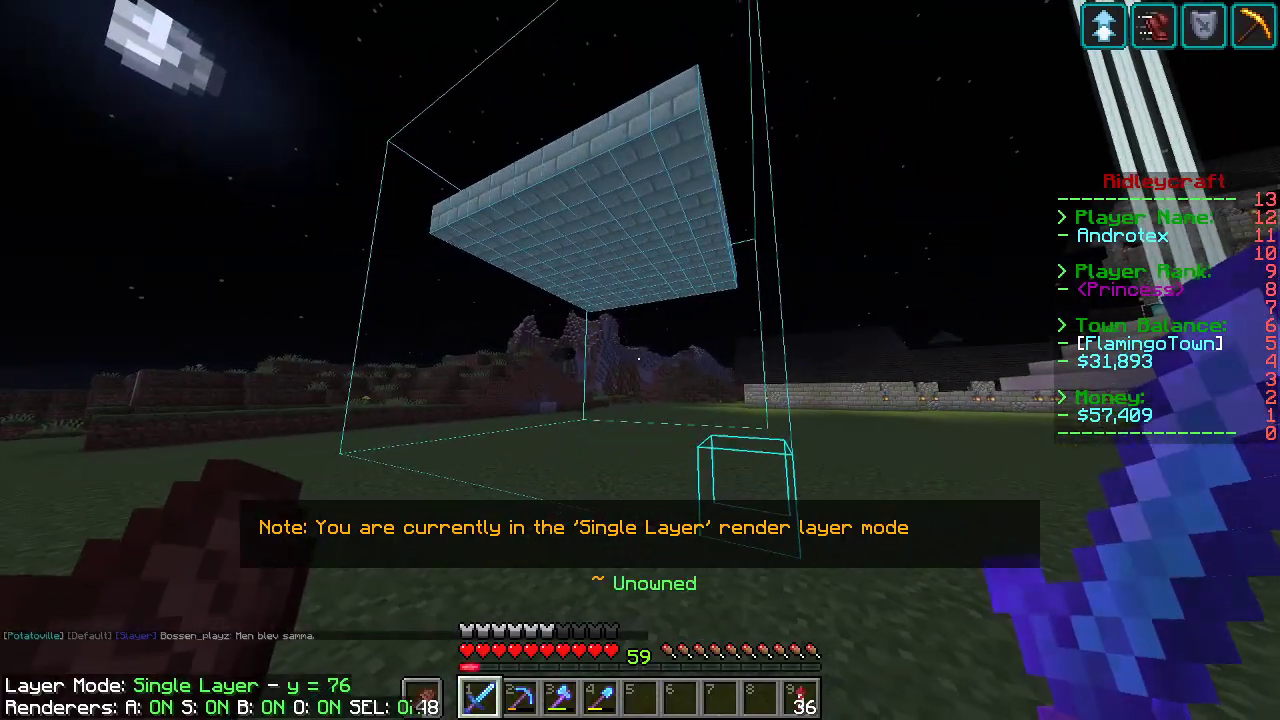
Set the render layer mode to All and walk around the projected block to inspect it up close.
{"action": "key", "text": "m"}
{"action": "left_click", "coordinate": [513, 90]}
{"action": "left_click", "coordinate": [88, 141]}
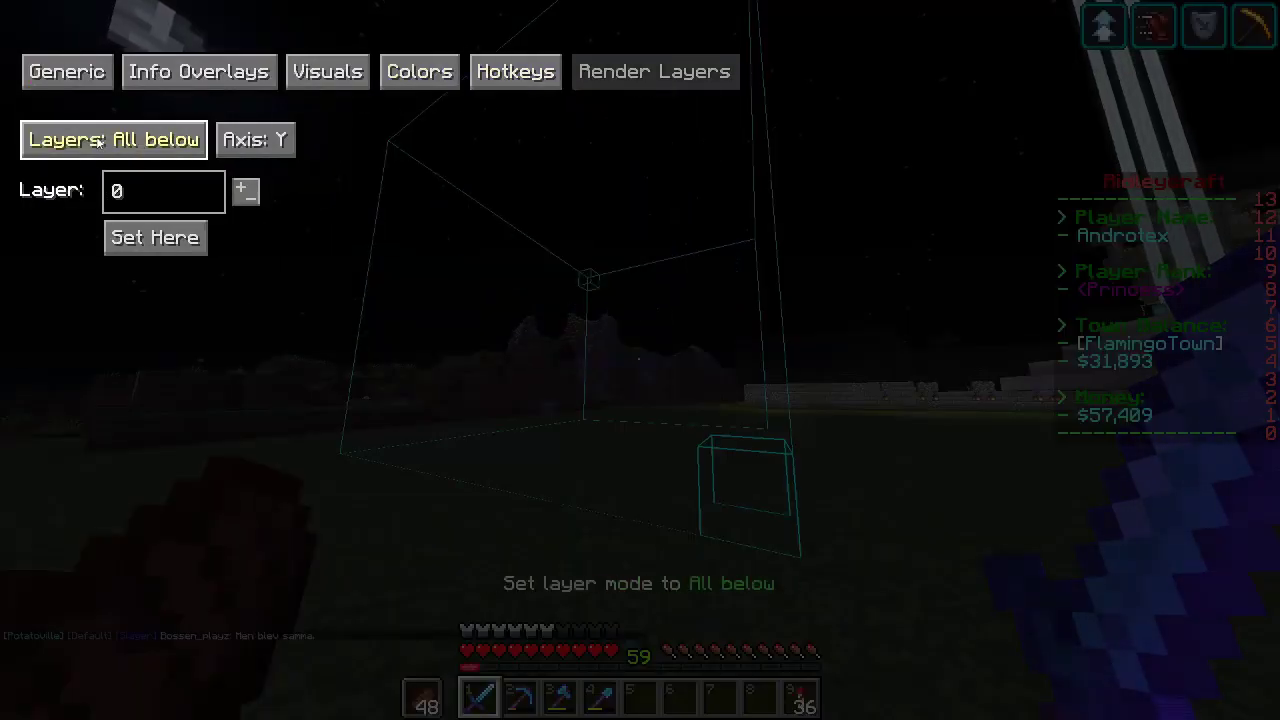
{"action": "left_click", "coordinate": [88, 141]}
{"action": "left_click", "coordinate": [90, 143]}
{"action": "key", "text": "Escape"}
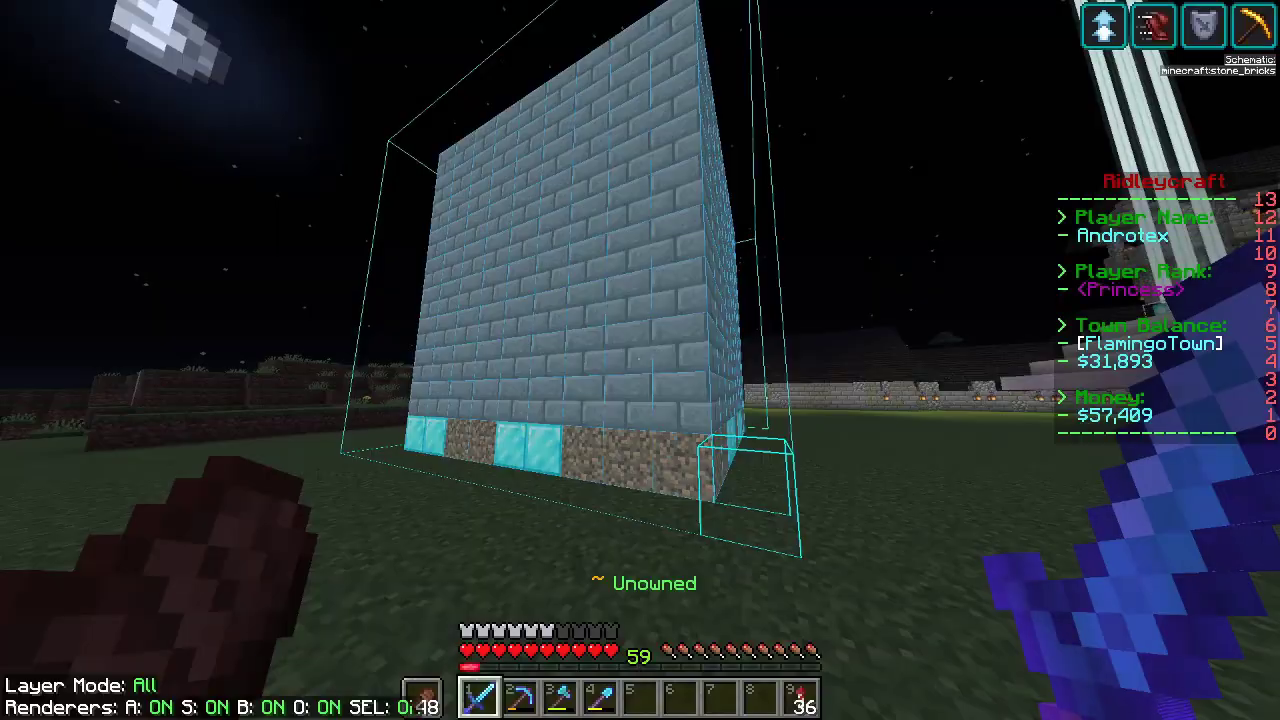
{"action": "key", "text": "w"}
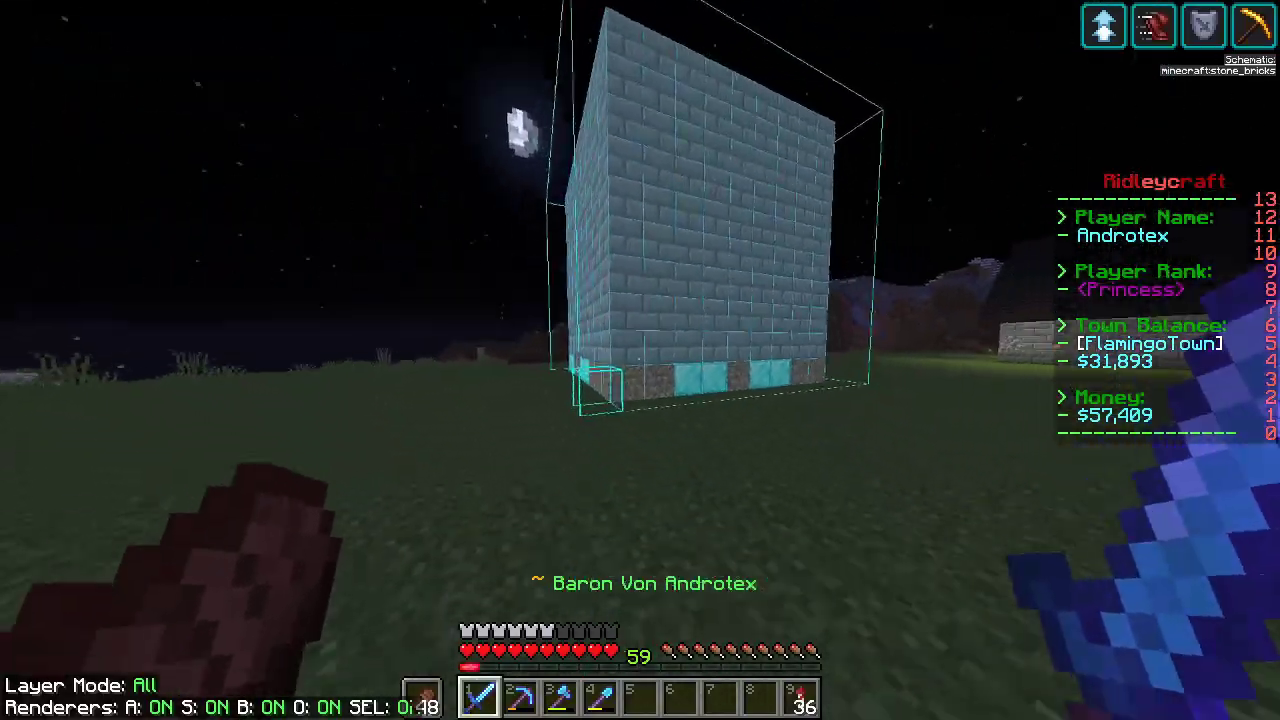
{"action": "key", "text": "w"}
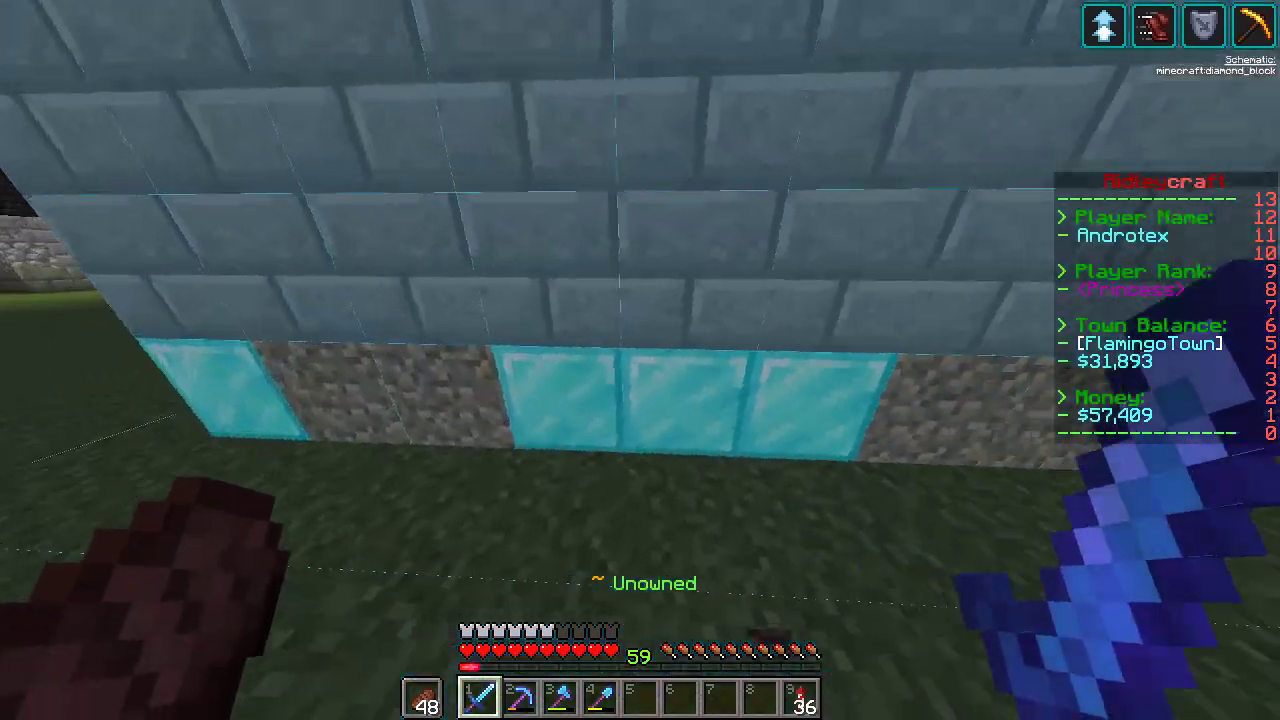
{"action": "key", "text": "s"}
{"action": "key", "text": "s"}
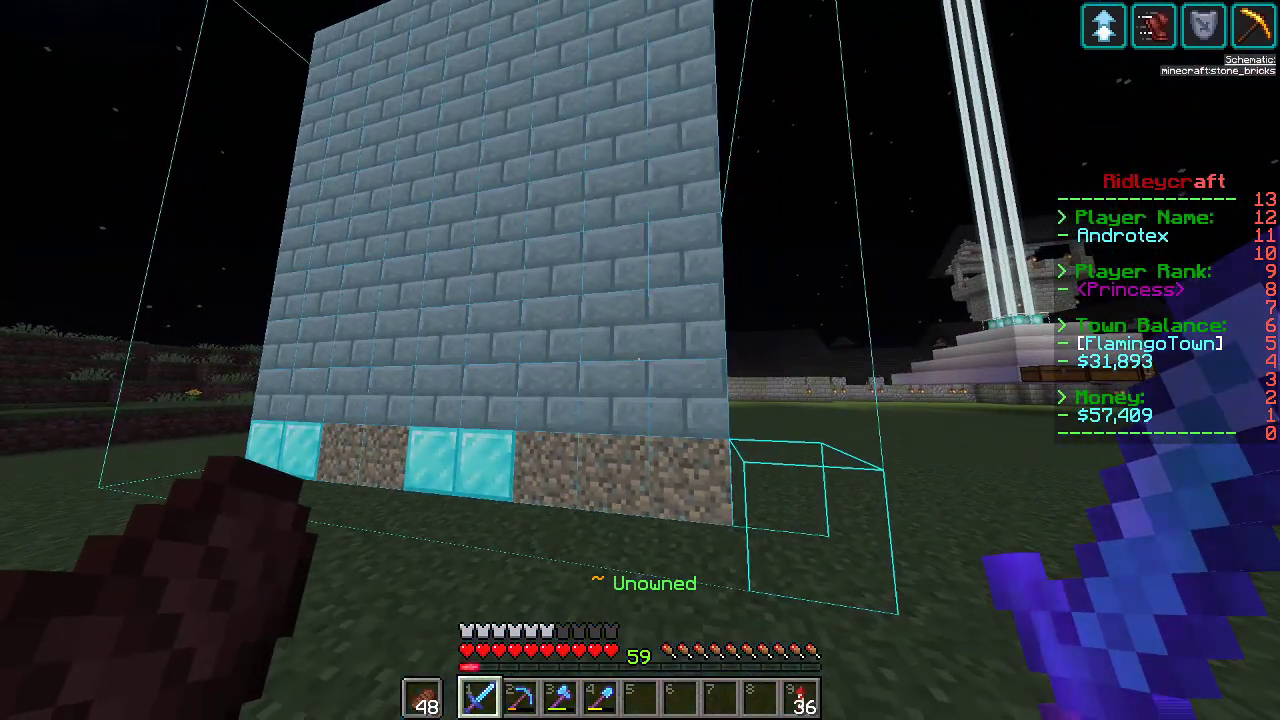
View the material list for the Block placement, checking the stone bricks entry, and return to the main Litematica screen.
{"action": "key", "text": "m"}
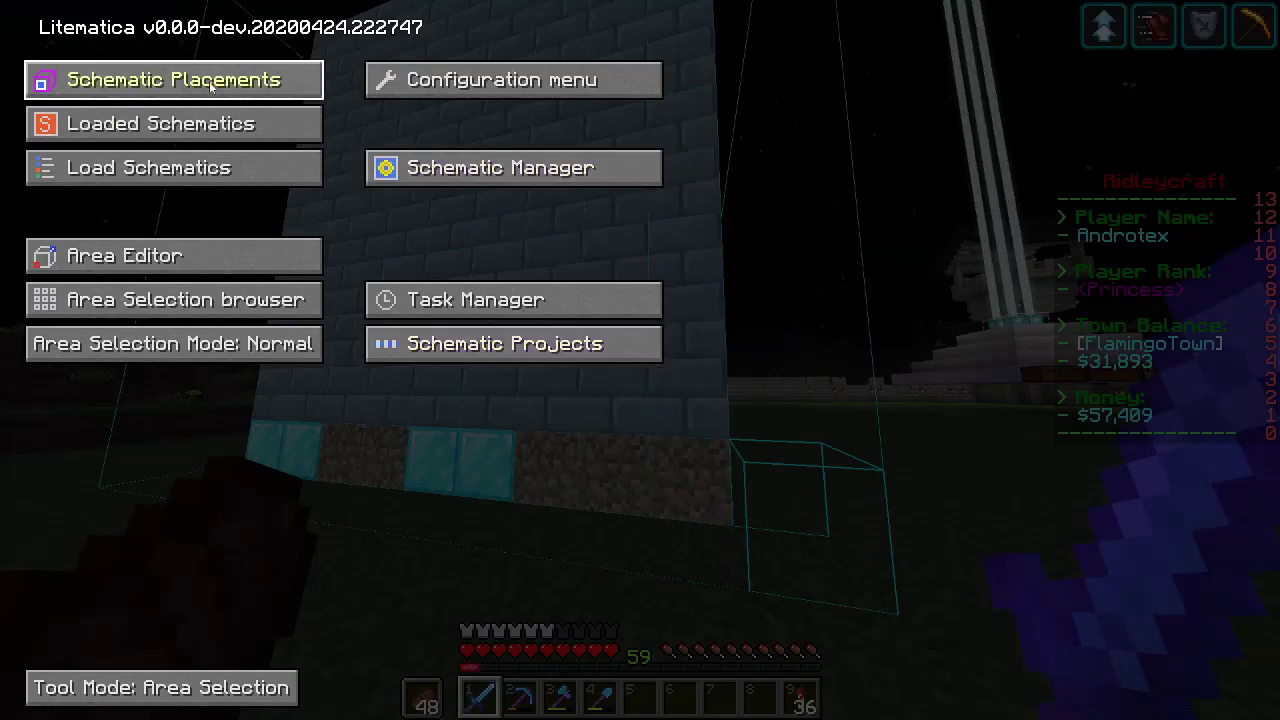
{"action": "left_click", "coordinate": [211, 84]}
{"action": "left_click", "coordinate": [912, 124]}
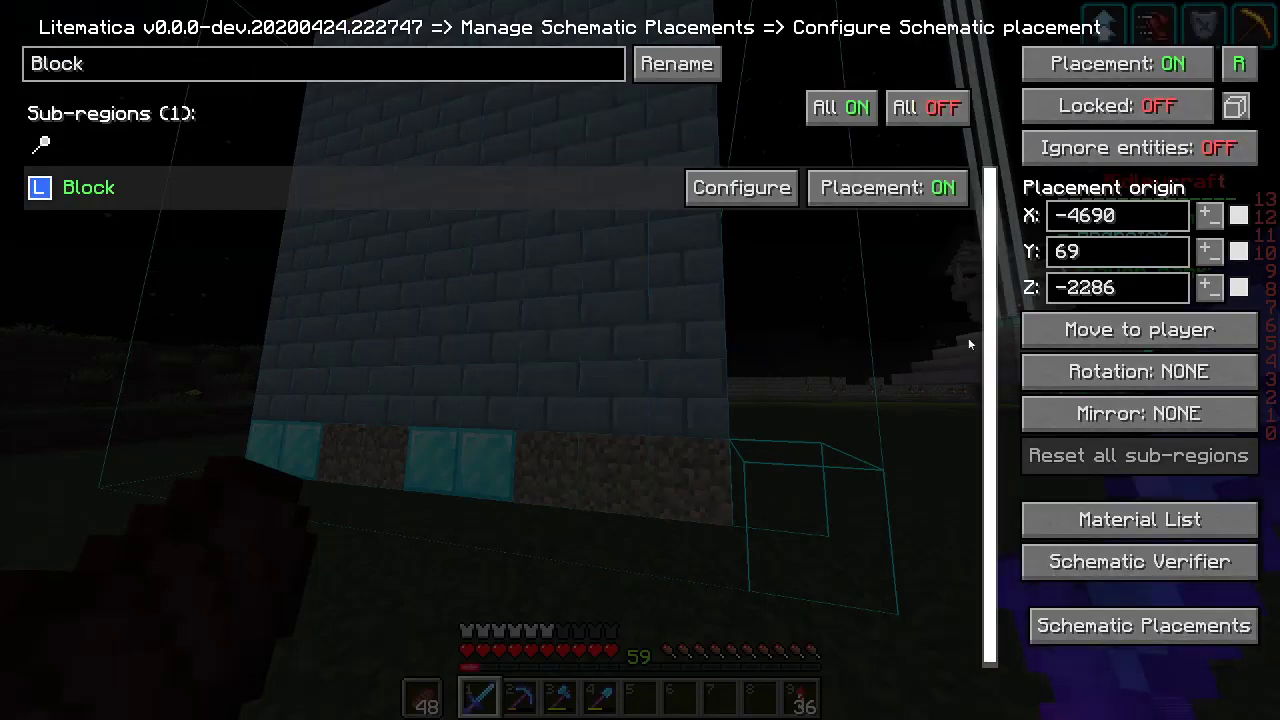
{"action": "left_click", "coordinate": [1113, 515]}
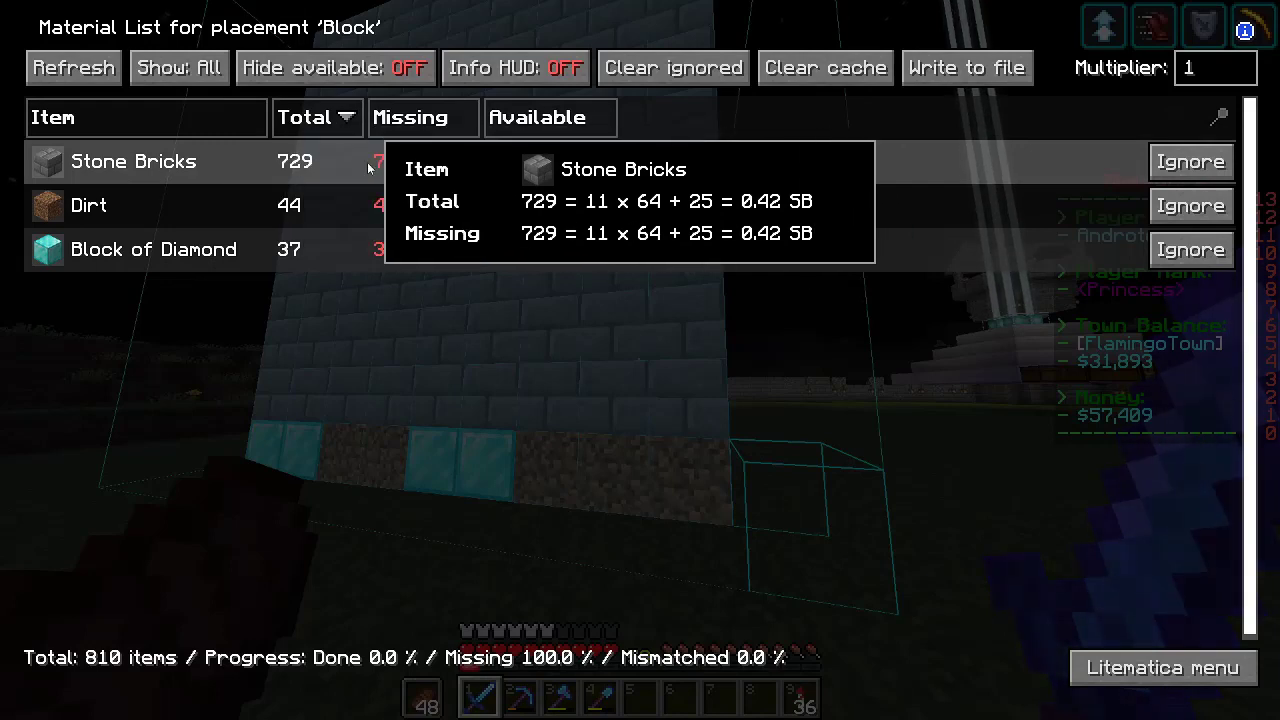
{"action": "key", "text": "Escape"}
{"action": "key", "text": "Escape"}
{"action": "key", "text": "Escape"}
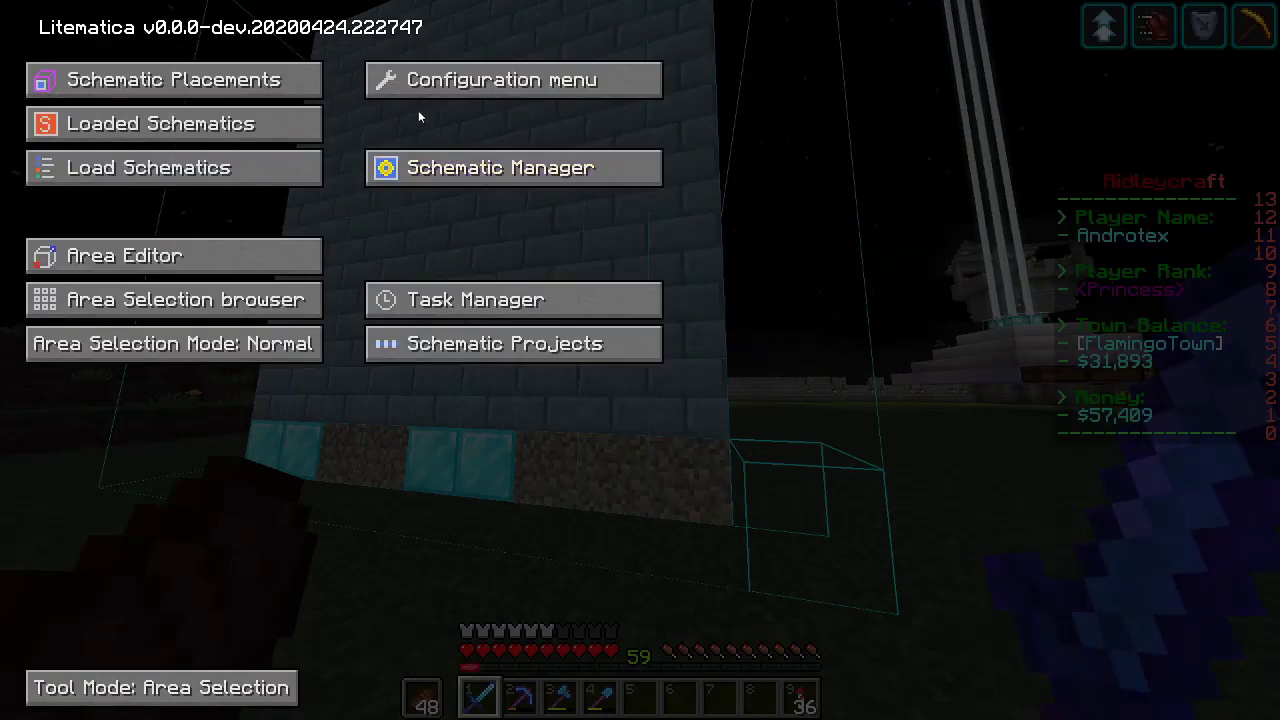
Switch the render layer mode to Single Layer and set the layer to the player's current height, 69.
{"action": "left_click", "coordinate": [477, 90]}
{"action": "left_click", "coordinate": [74, 146]}
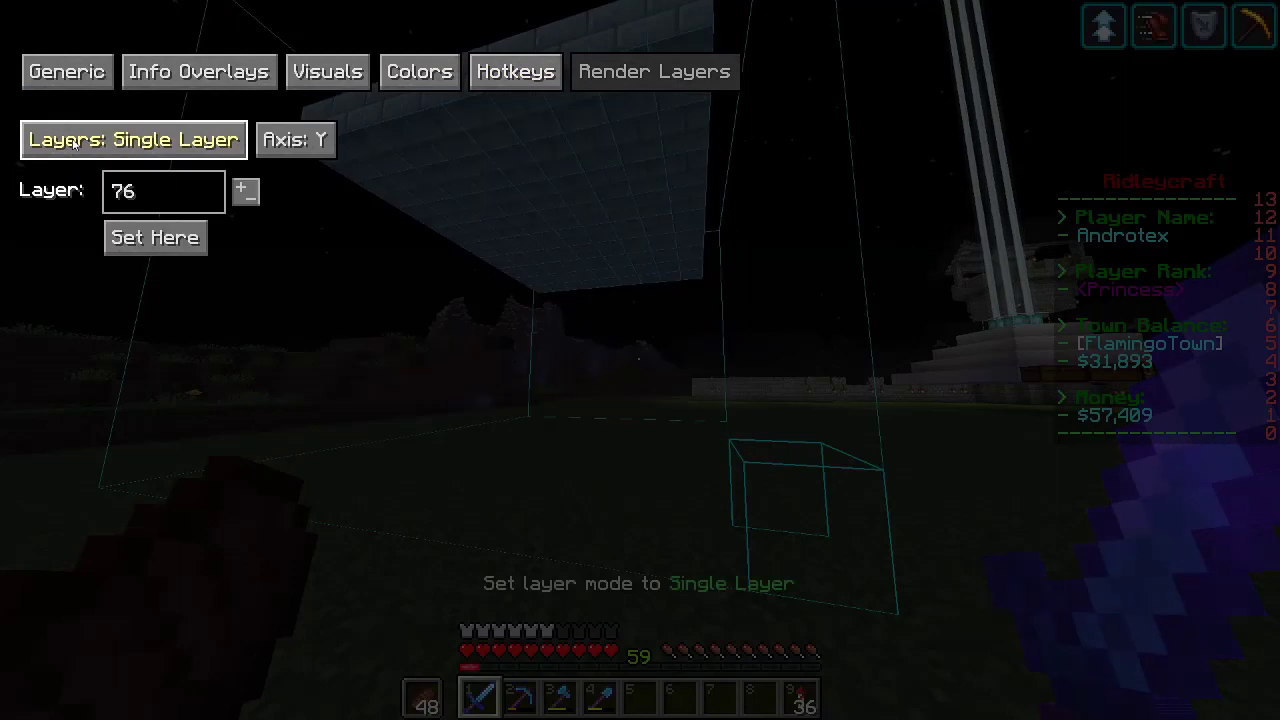
{"action": "left_click", "coordinate": [142, 240]}
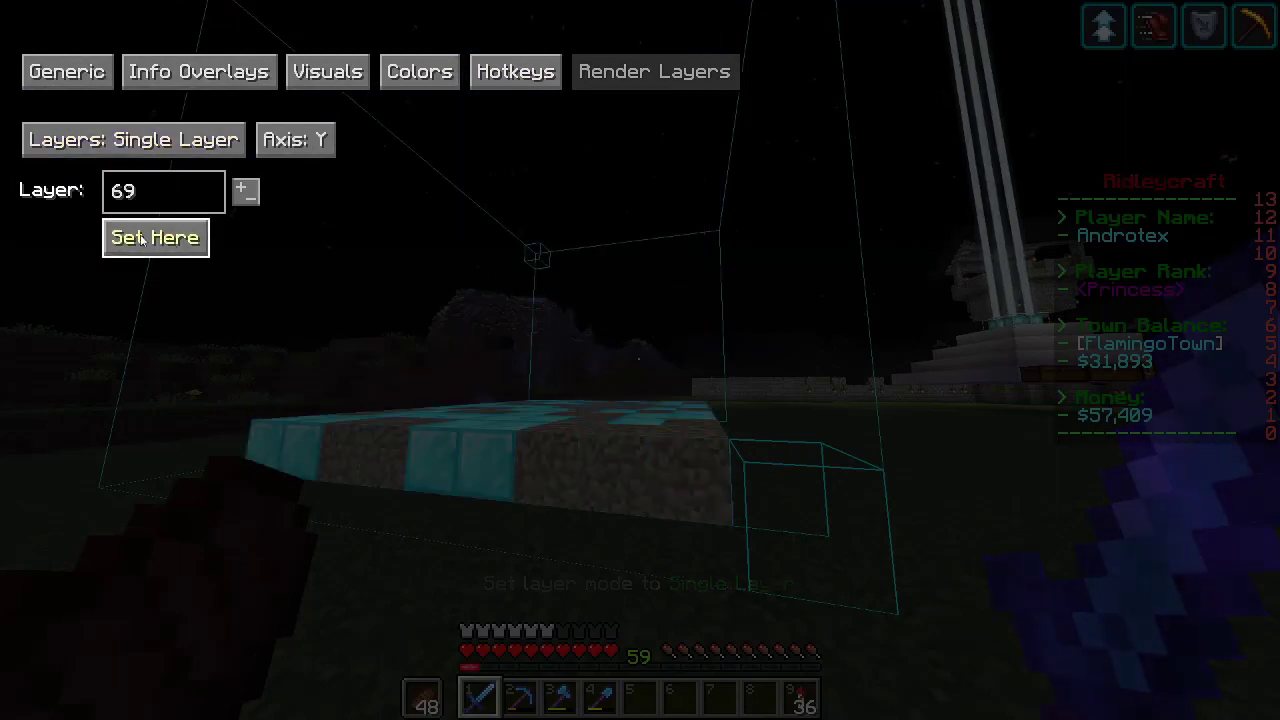
Step the displayed layer up through the block one level at a time, bring it back to 69 and return to the game.
{"action": "left_click", "coordinate": [246, 197]}
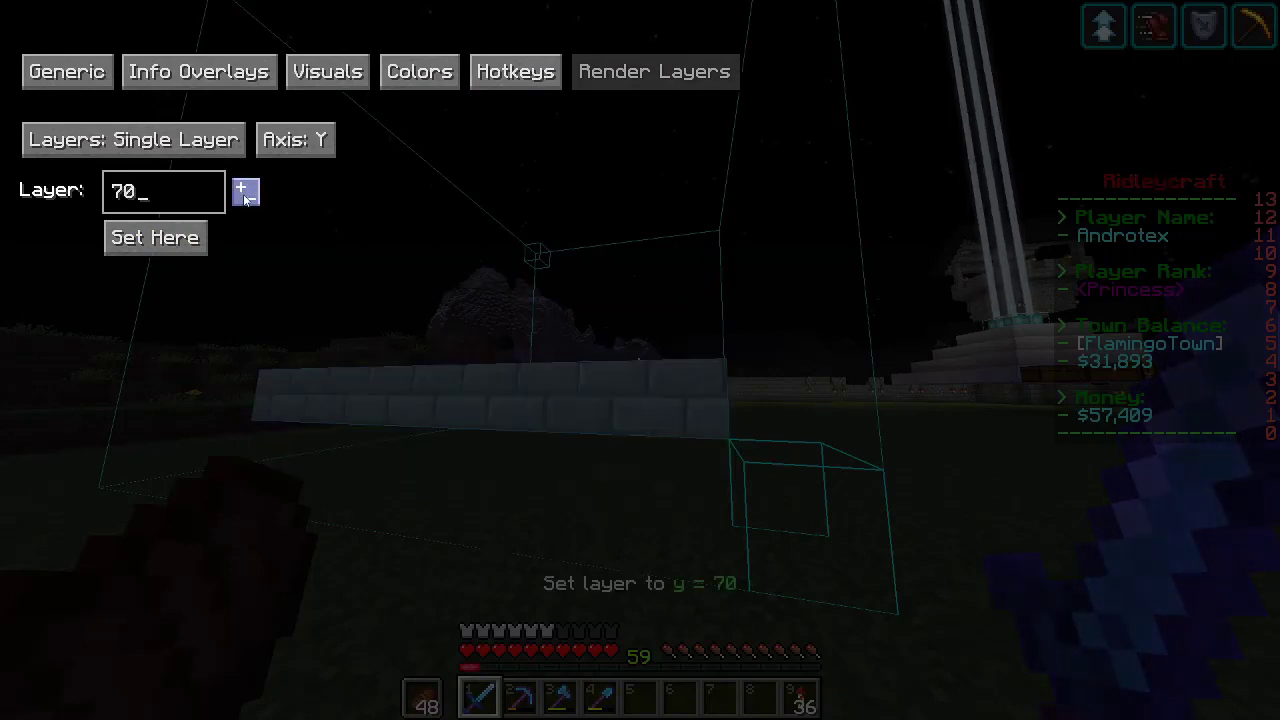
{"action": "right_click", "coordinate": [246, 197]}
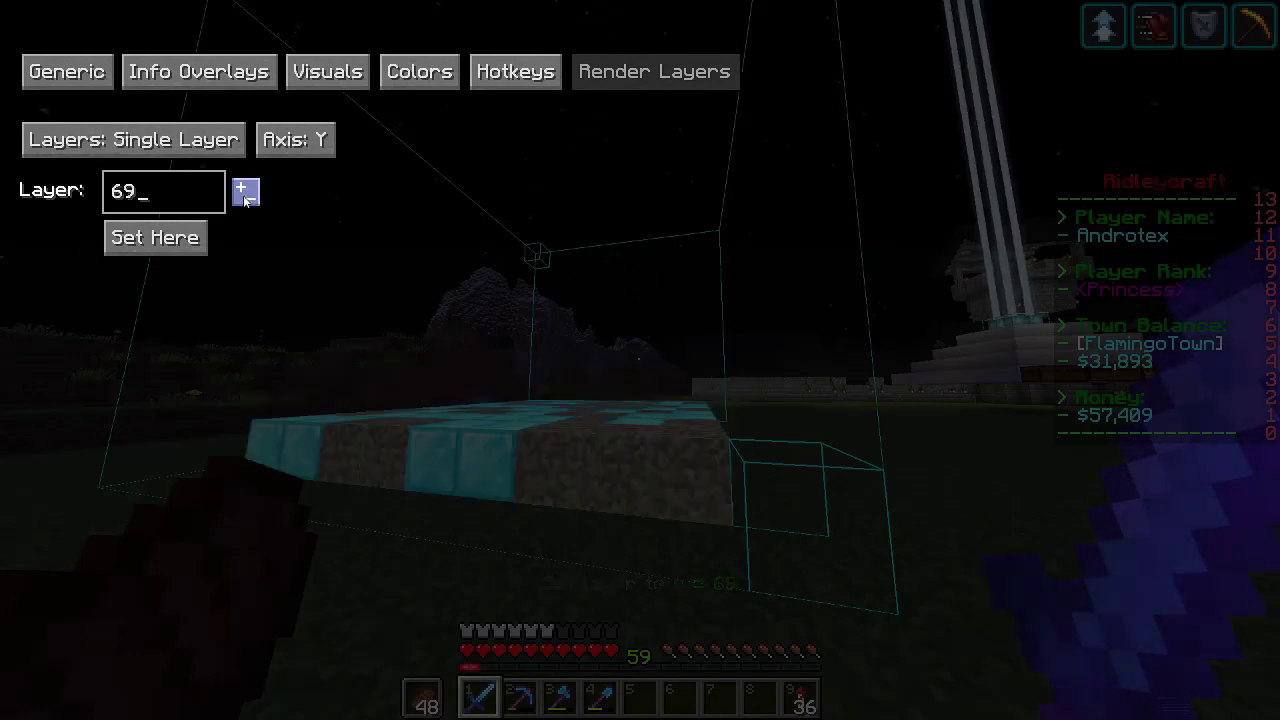
{"action": "left_click", "coordinate": [246, 197]}
{"action": "left_click", "coordinate": [246, 197]}
{"action": "left_click", "coordinate": [246, 197]}
{"action": "left_click", "coordinate": [246, 197]}
{"action": "left_click", "coordinate": [246, 197]}
{"action": "left_click", "coordinate": [246, 197]}
{"action": "left_click", "coordinate": [246, 197]}
{"action": "left_click", "coordinate": [246, 197]}
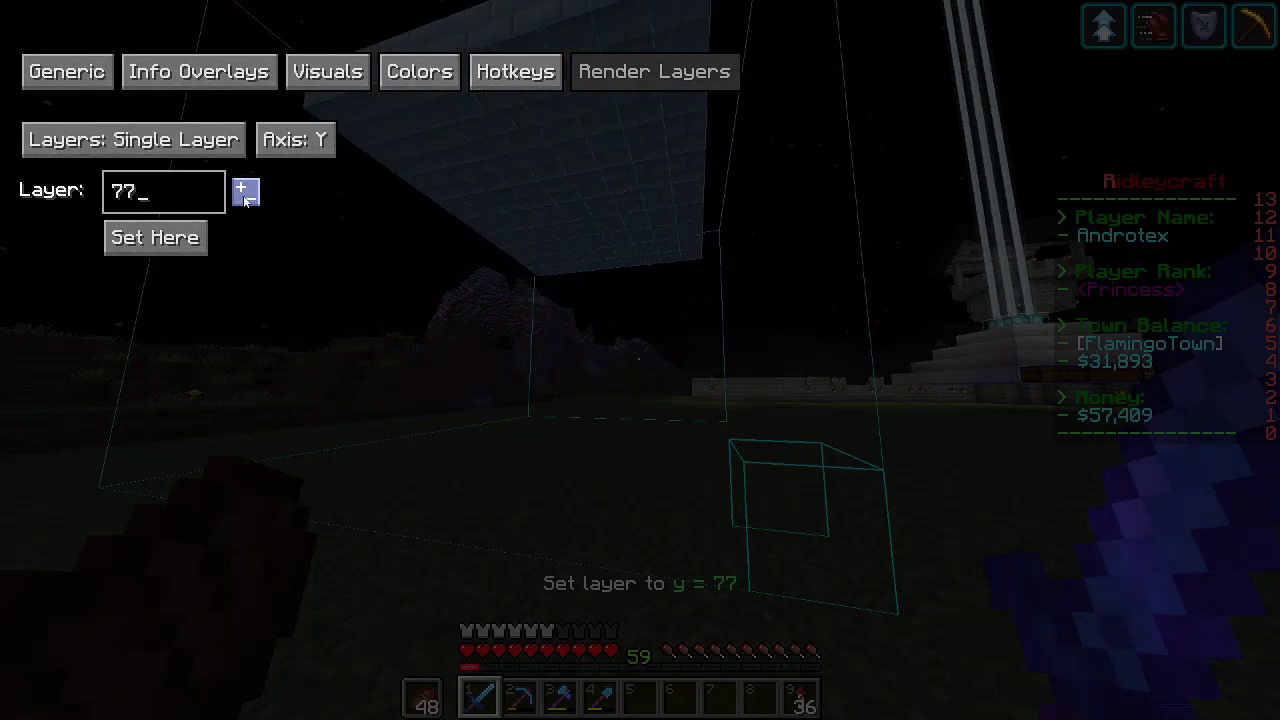
{"action": "left_click", "coordinate": [246, 197]}
{"action": "left_click", "coordinate": [246, 197]}
{"action": "right_click", "coordinate": [246, 195], "text": "shift"}
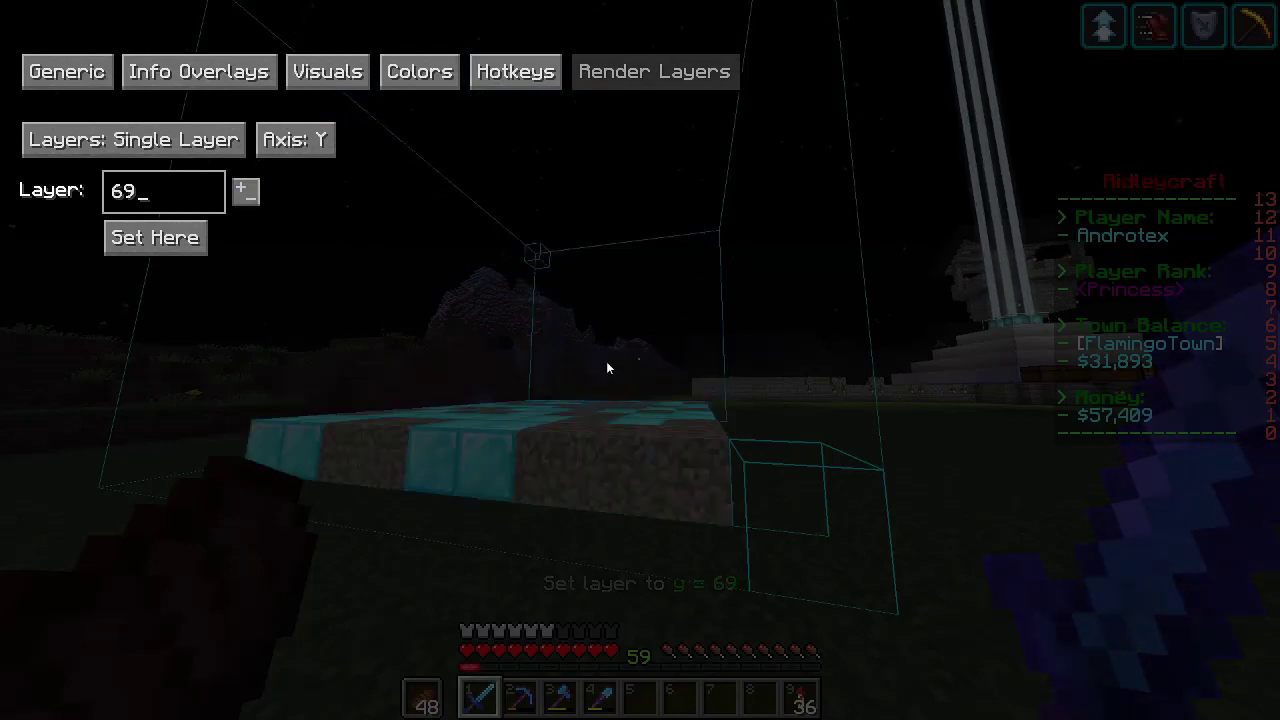
{"action": "key", "text": "Escape"}
Select empty hotbar slot 5, walk towards the storage chests and send the message "ok" in the server chat.
{"action": "key", "text": "4"}
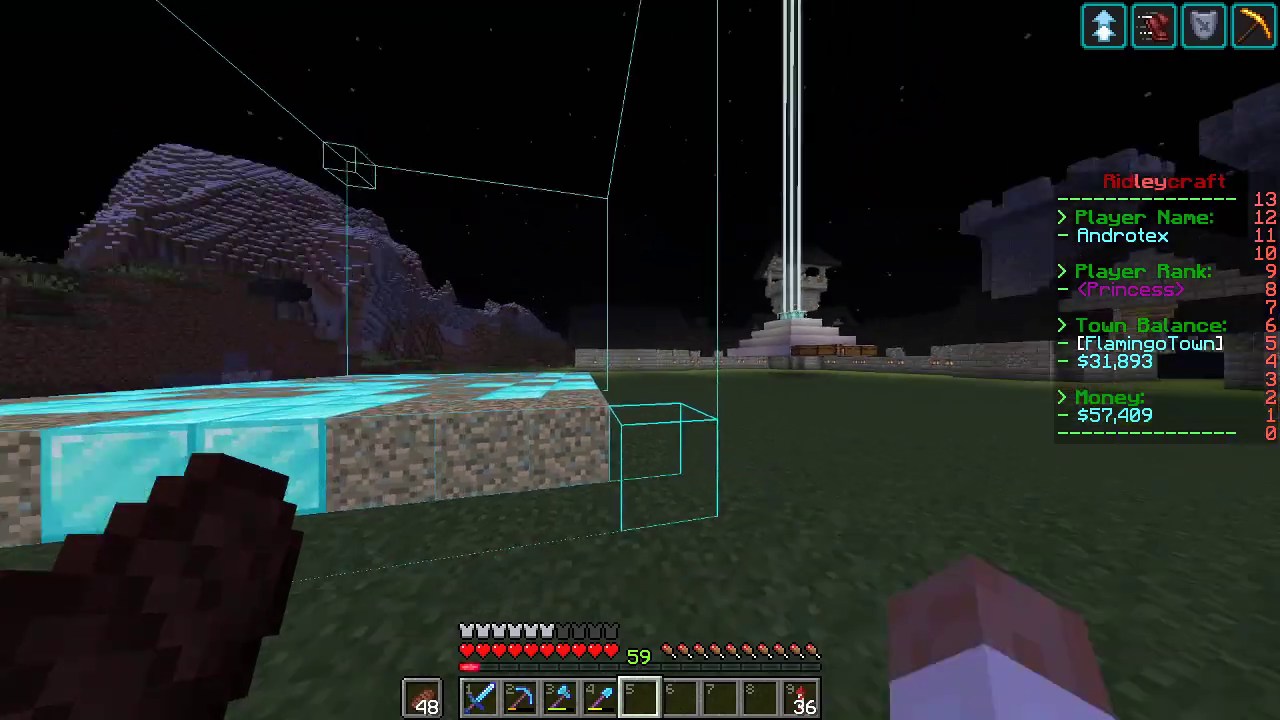
{"action": "key", "text": "e"}
{"action": "key", "text": "e"}
{"action": "key", "text": "5"}
{"action": "key", "text": "w"}
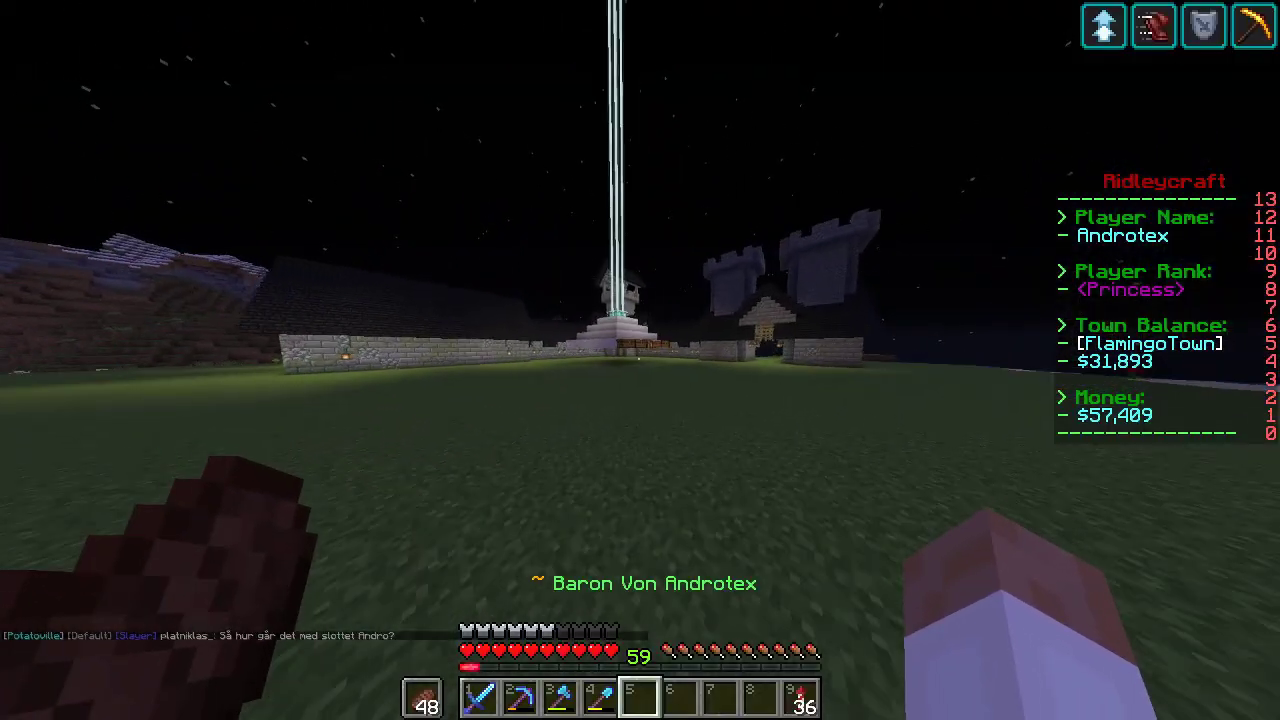
{"action": "key", "text": "t"}
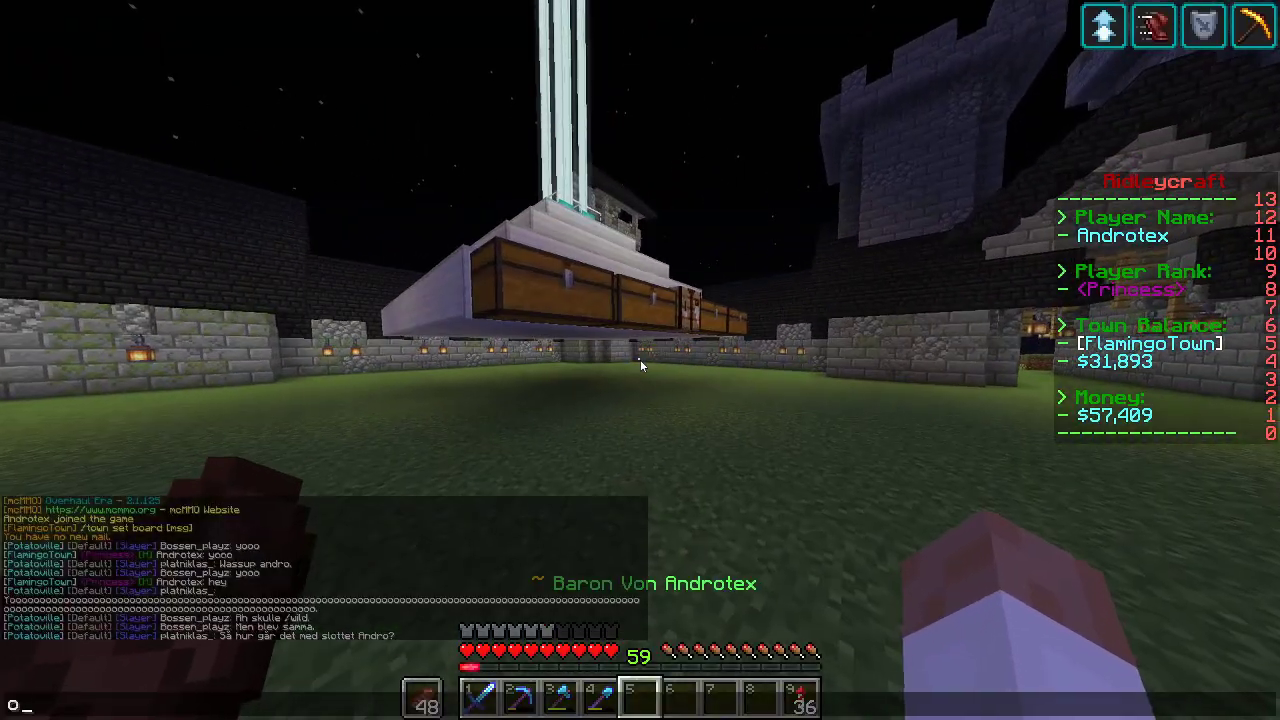
{"action": "key", "text": "Escape"}
Find the chest with dirt, take three stacks of it into the hotbar and head back to the projected block.
{"action": "key", "text": "w"}
{"action": "right_click", "coordinate": [640, 360]}
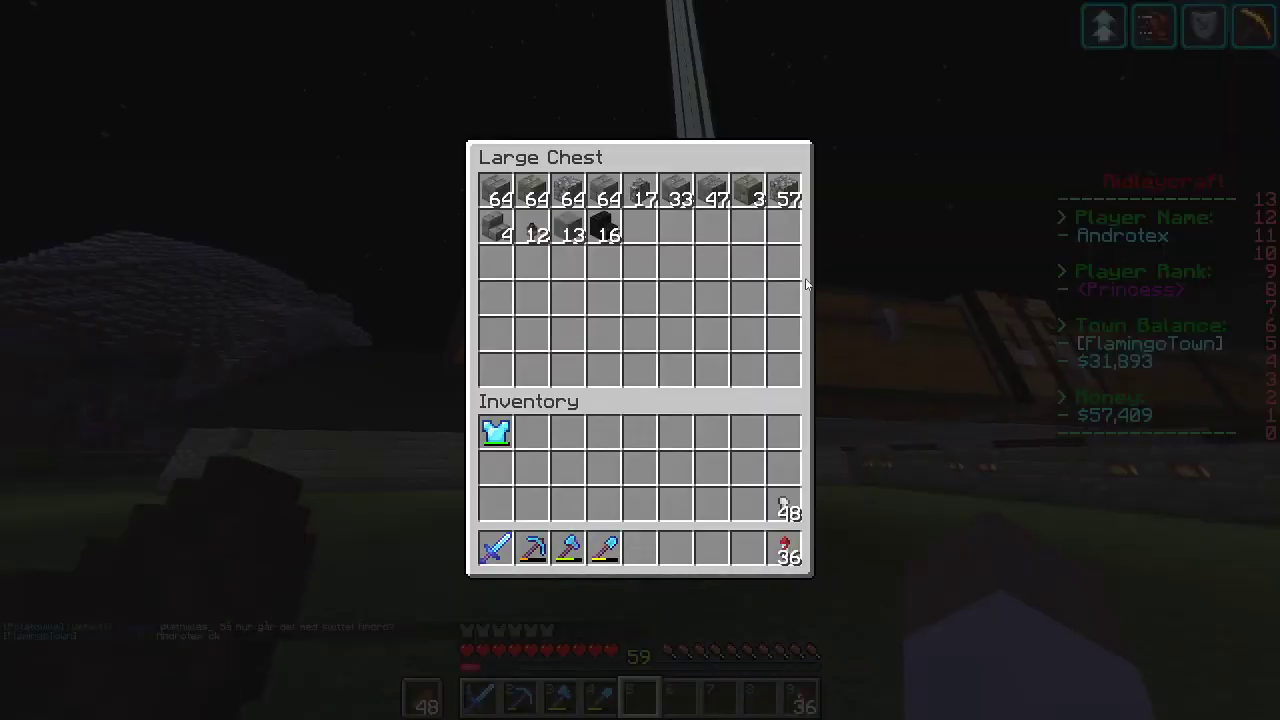
{"action": "key", "text": "Escape"}
{"action": "right_click", "coordinate": [640, 360]}
{"action": "left_click", "coordinate": [712, 264], "text": "shift"}
{"action": "left_click", "coordinate": [640, 264], "text": "shift"}
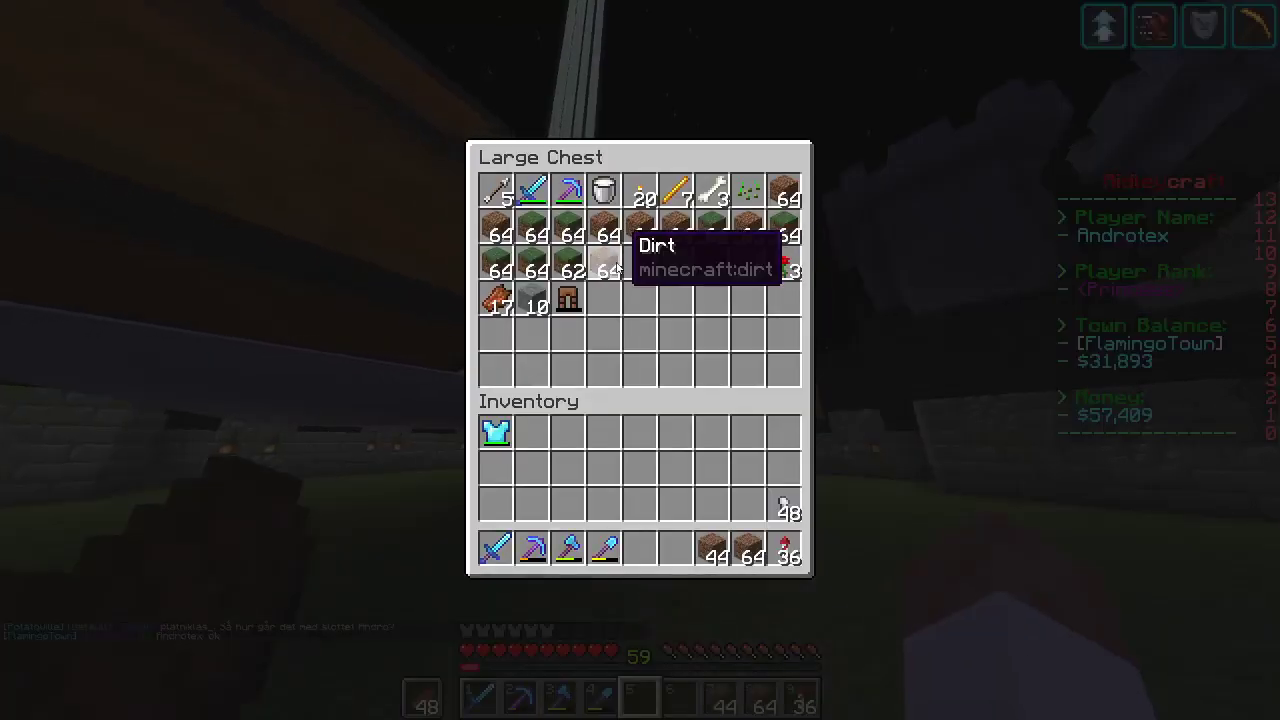
{"action": "left_click", "coordinate": [617, 265], "text": "shift"}
{"action": "key", "text": "Escape"}
{"action": "key", "text": "w"}
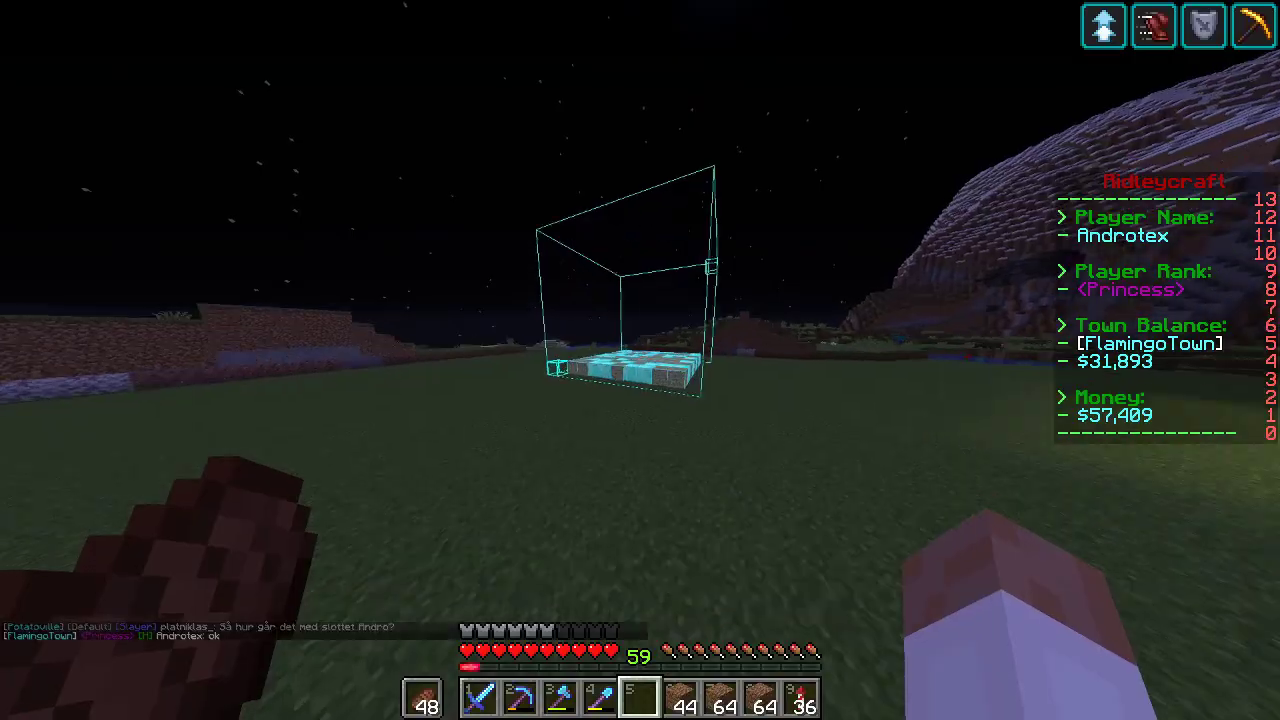
Check the available dirt in the Block placement's material list, then return to the game and view the projected bottom layer up close.
{"action": "key", "text": "m"}
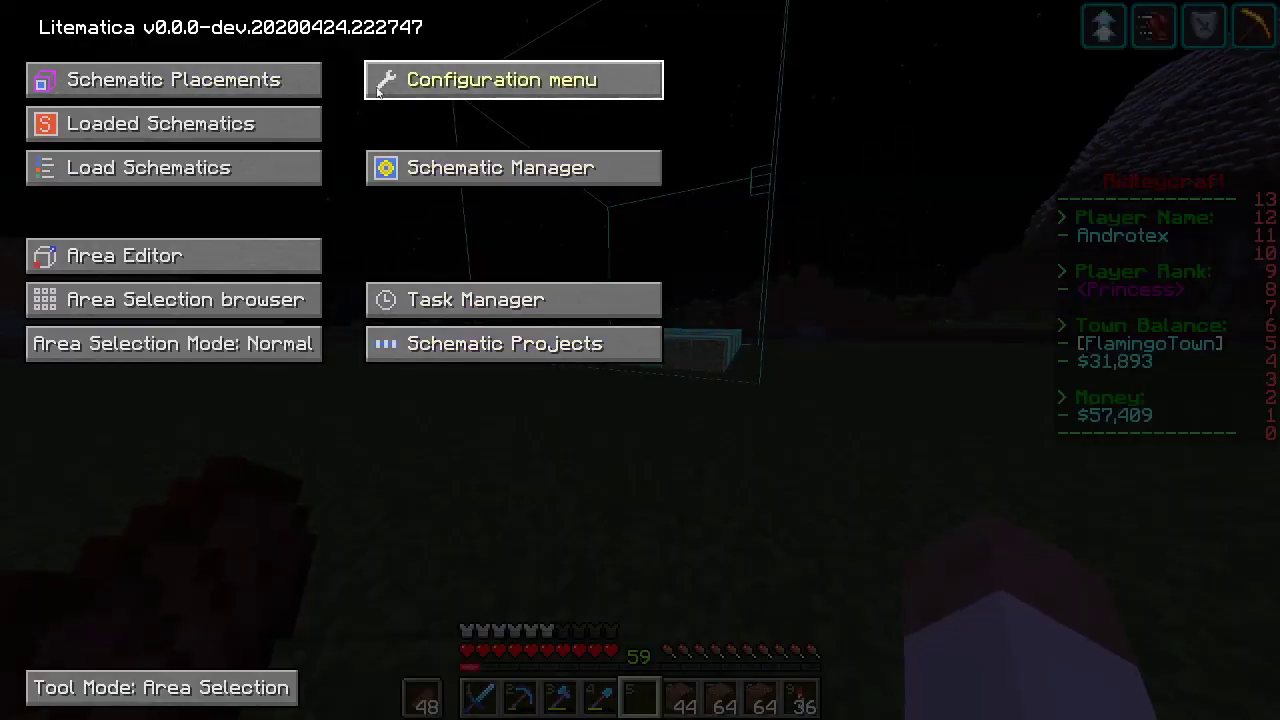
{"action": "left_click", "coordinate": [268, 89]}
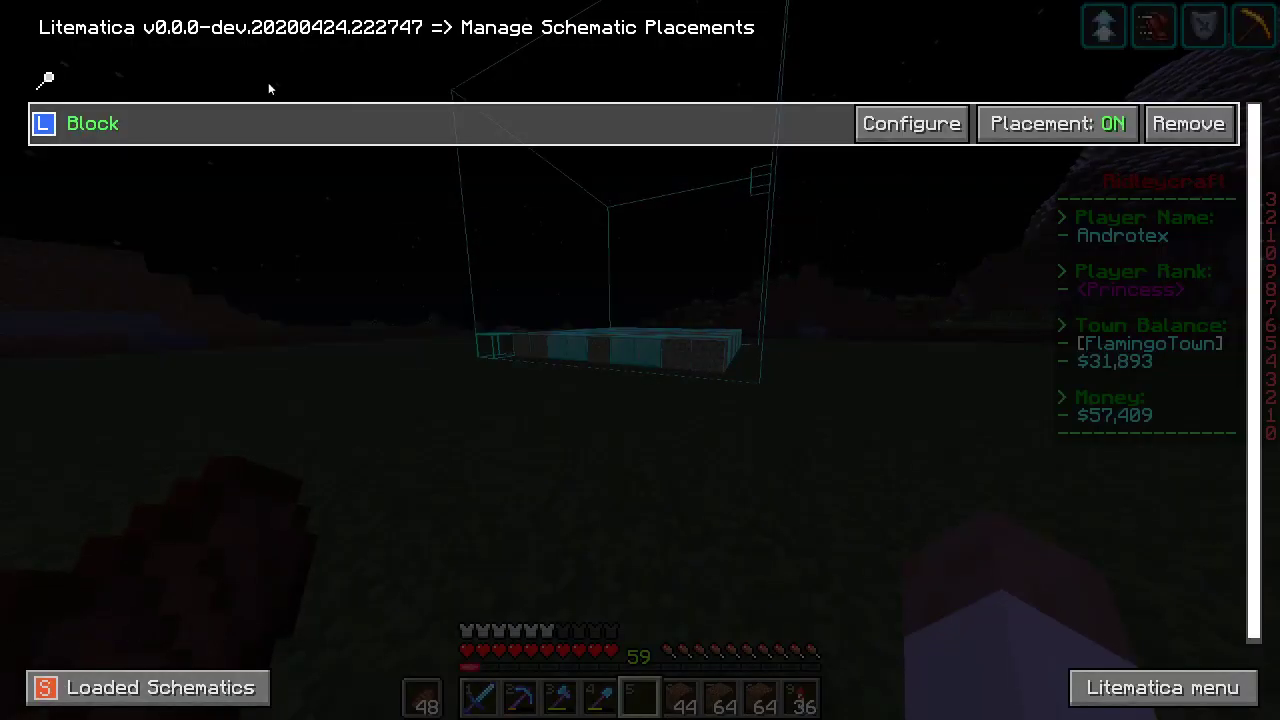
{"action": "left_click", "coordinate": [893, 137]}
{"action": "left_click", "coordinate": [1150, 520]}
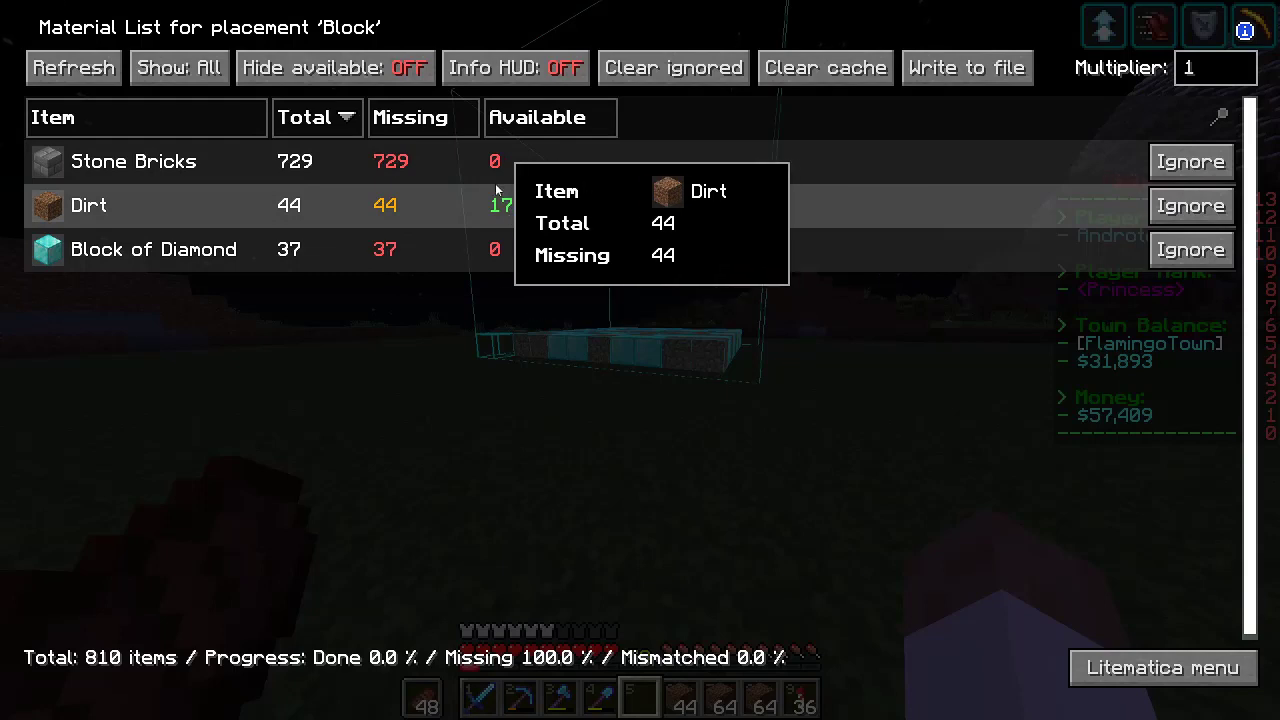
{"action": "key", "text": "Escape"}
{"action": "key", "text": "Escape"}
{"action": "key", "text": "Escape"}
{"action": "key", "text": "Escape"}
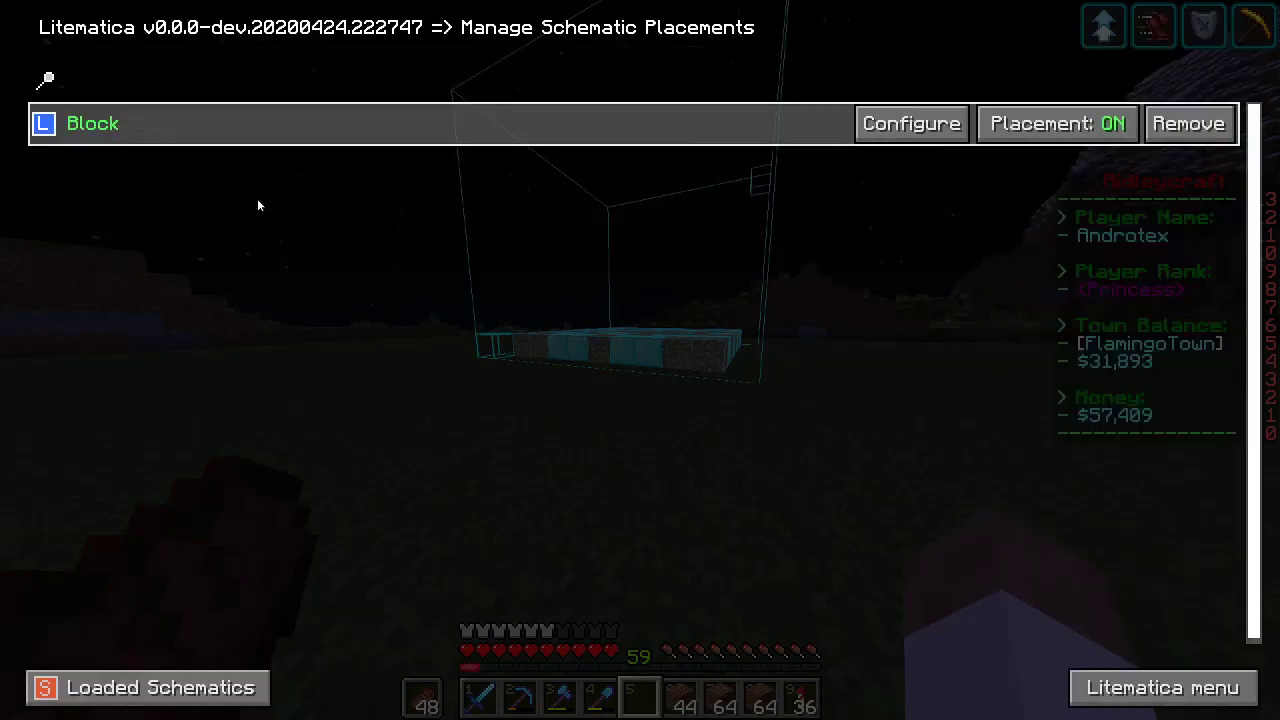
{"action": "key", "text": "w"}
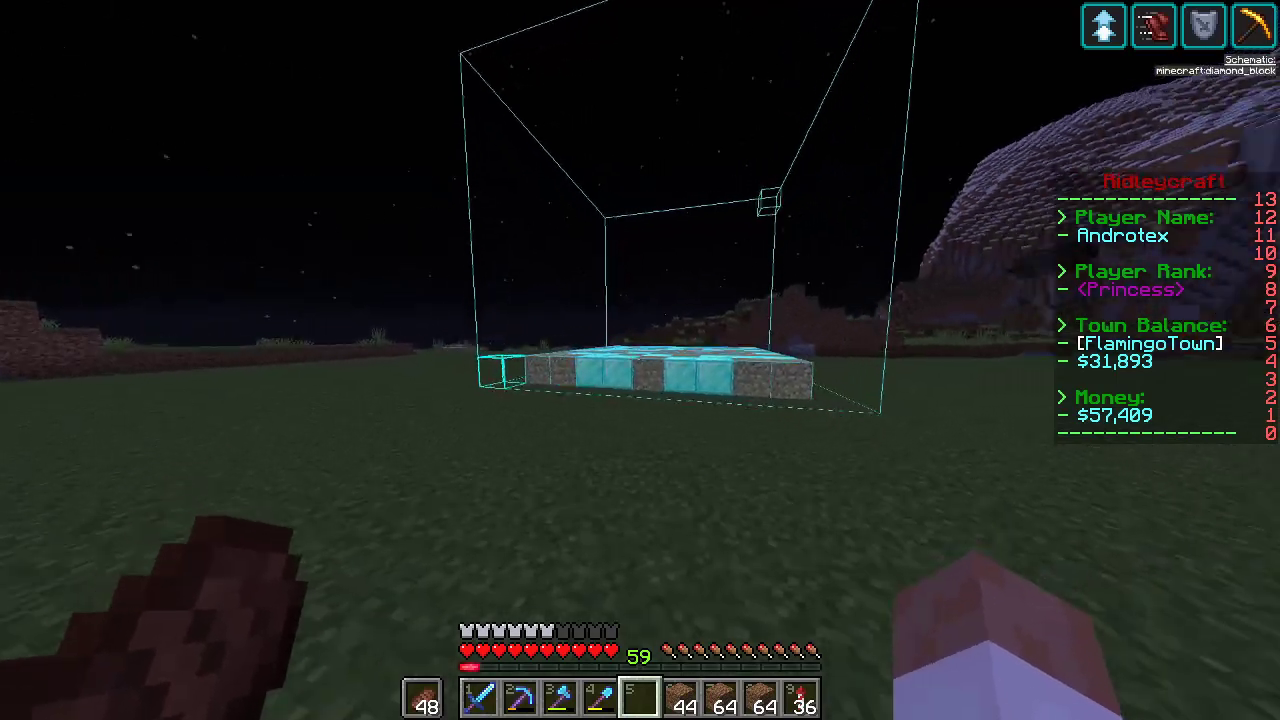
{"action": "key", "text": "s"}
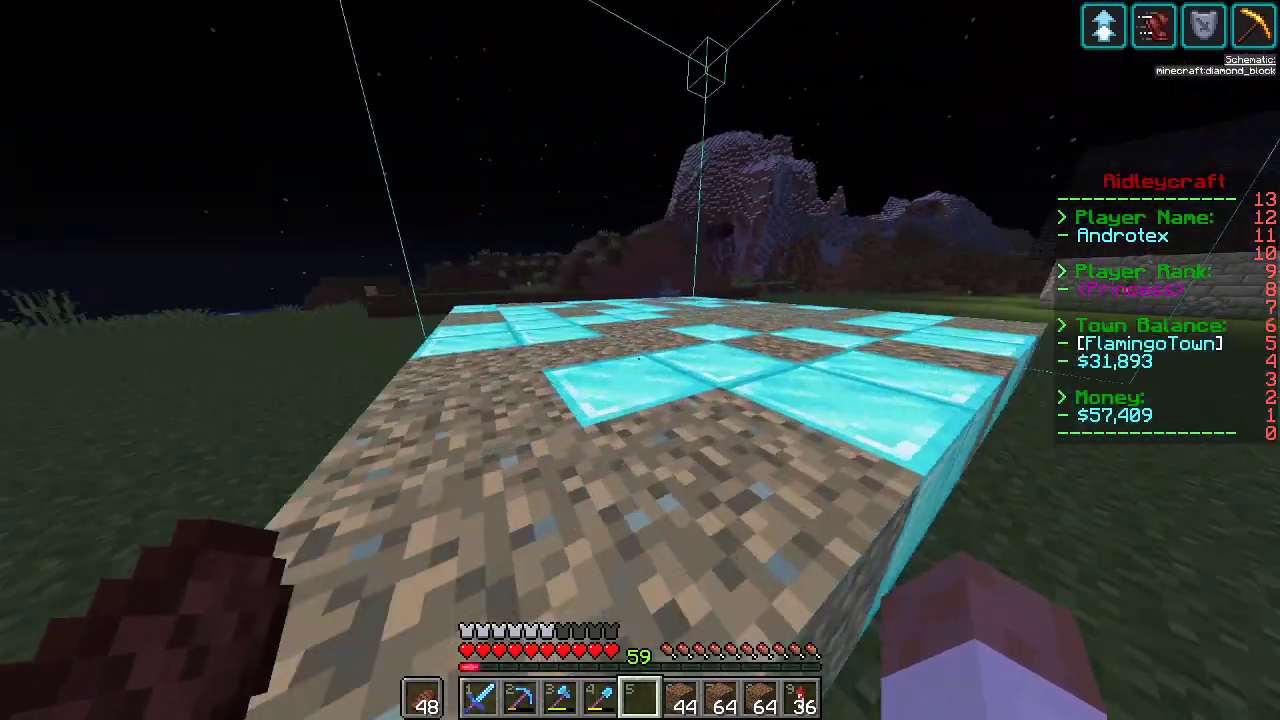
Move the Block placement's origin to the player, rotate it CW_90, then return to the game and back away to view it.
{"action": "key", "text": "m"}
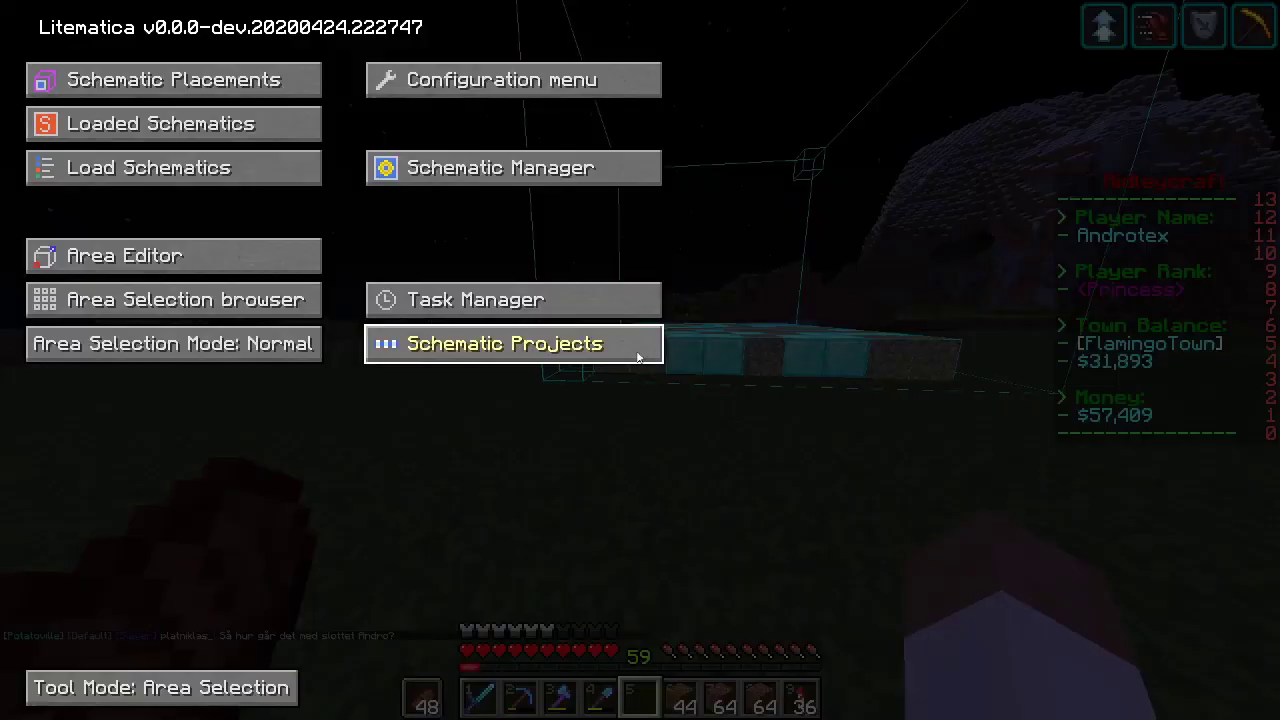
{"action": "left_click", "coordinate": [252, 79]}
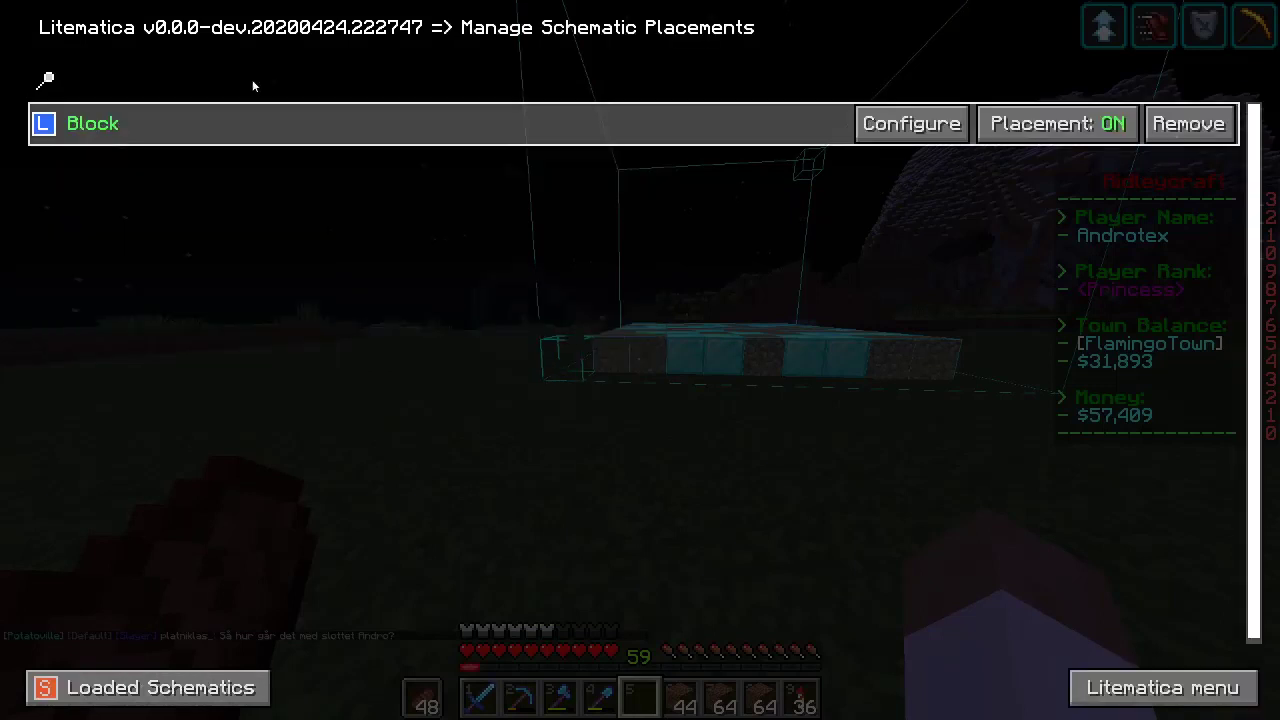
{"action": "left_click", "coordinate": [932, 127]}
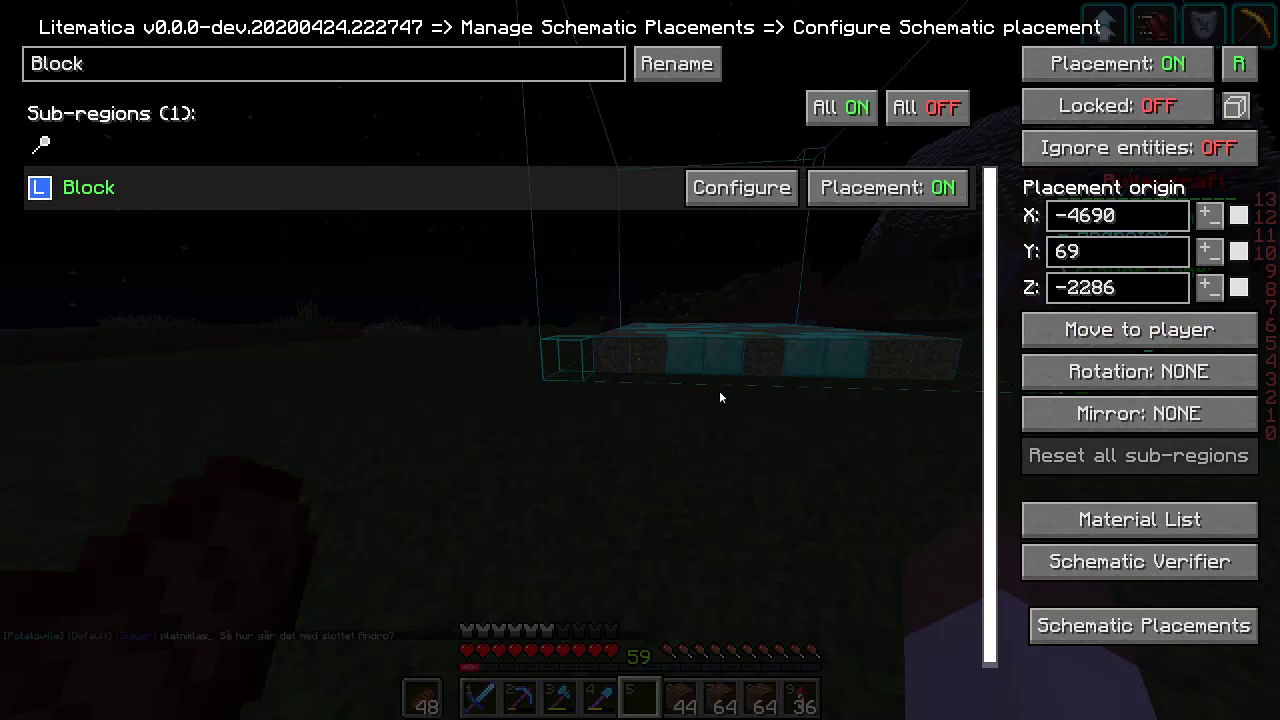
{"action": "left_click", "coordinate": [1065, 333]}
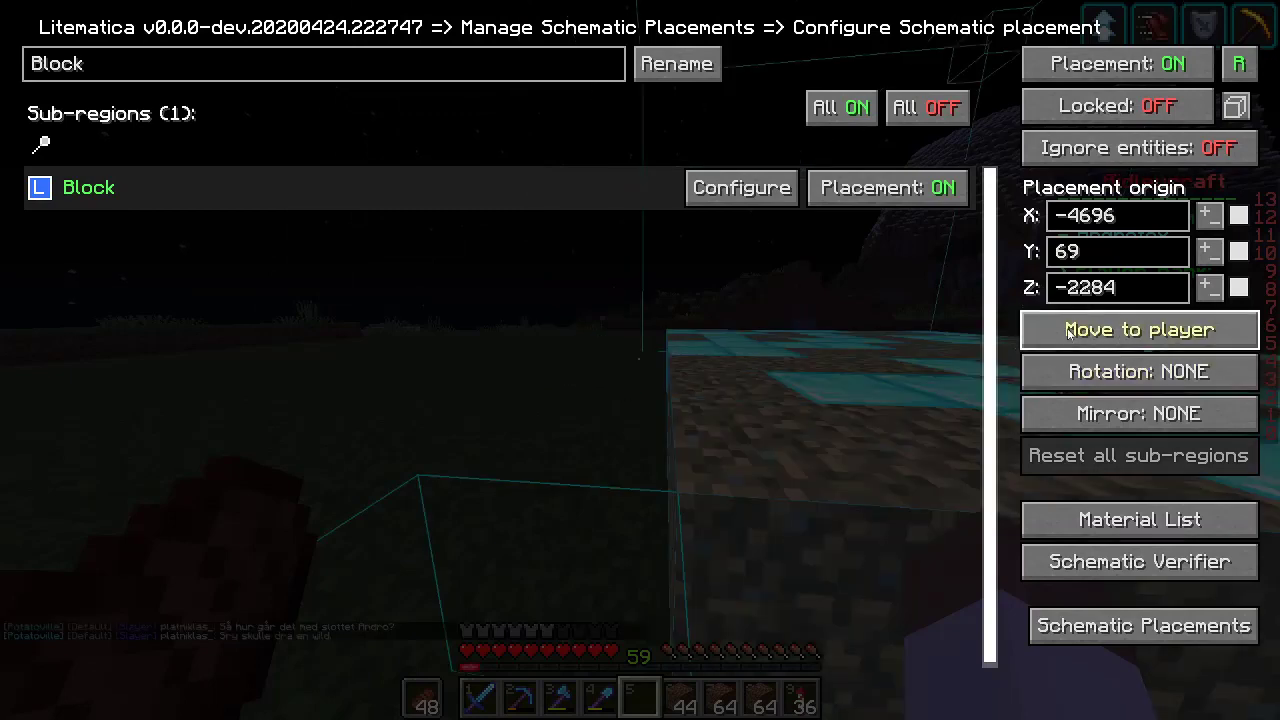
{"action": "left_click", "coordinate": [1108, 379]}
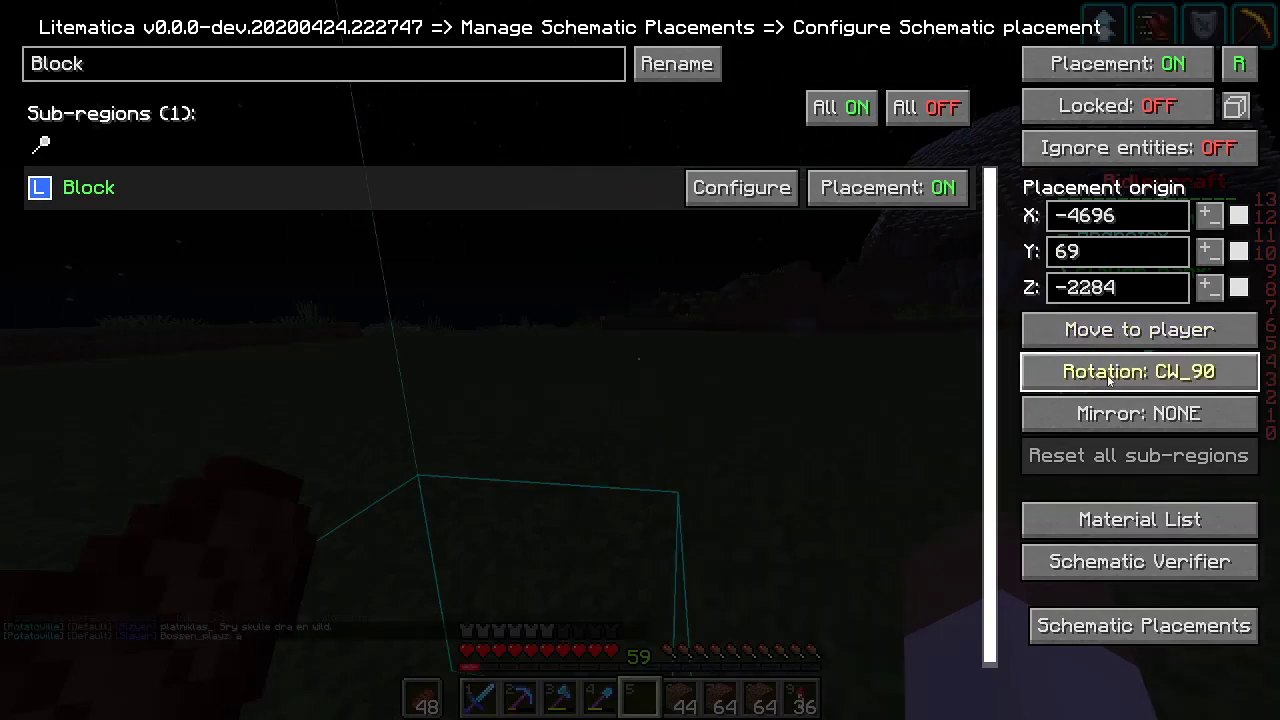
{"action": "key", "text": "Escape"}
{"action": "key", "text": "Escape"}
{"action": "key", "text": "Escape"}
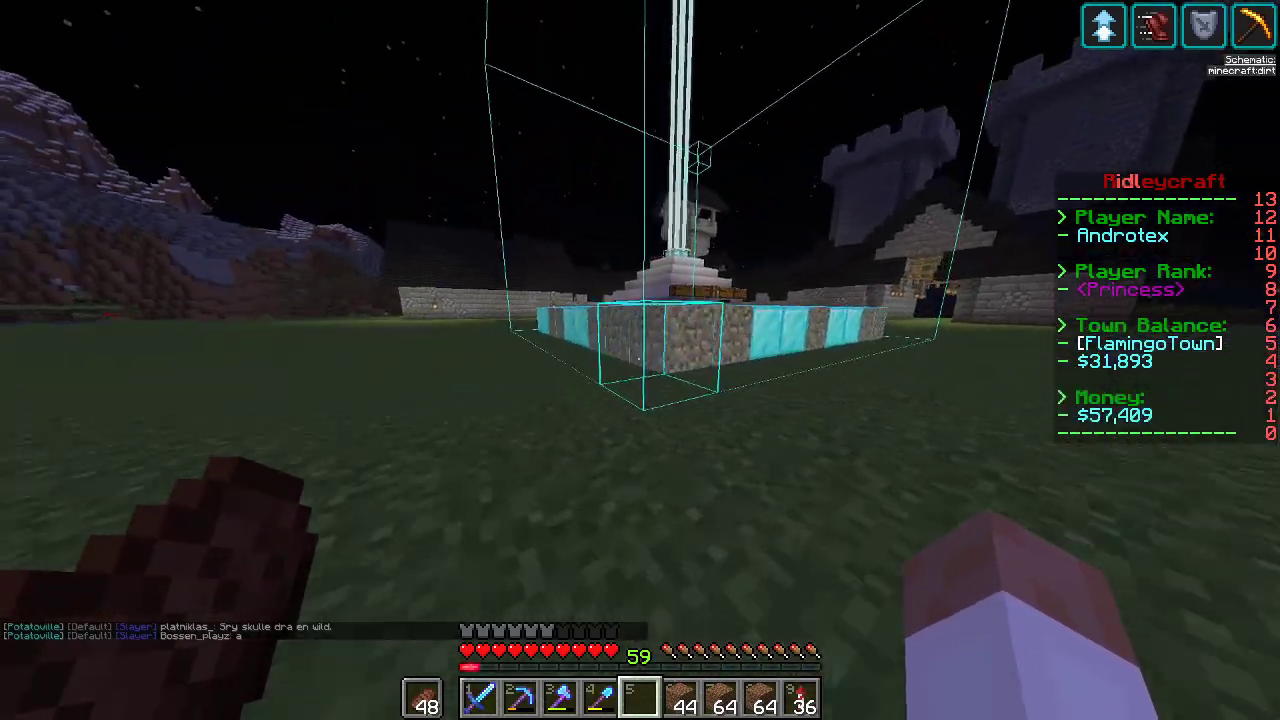
{"action": "key", "text": "s"}
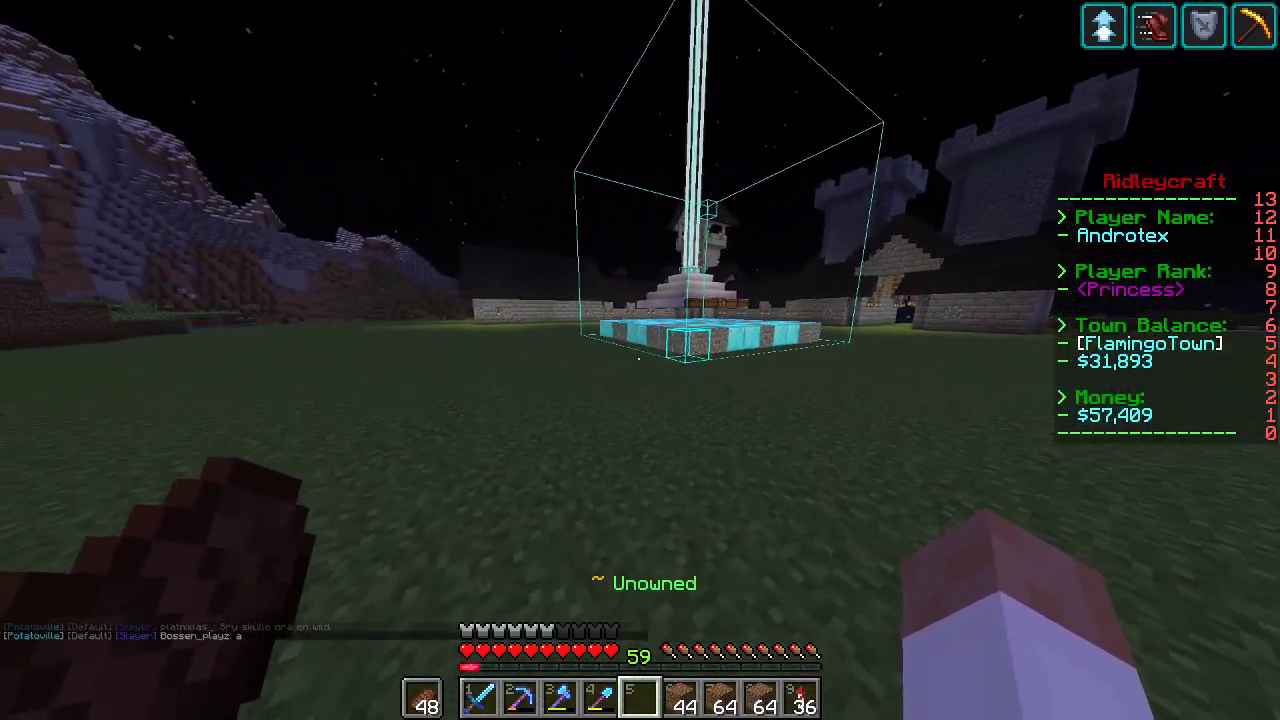
Review the Block placement's origin, rotation and mirror settings, then return to the game and walk up to the projection.
{"action": "key", "text": "m"}
{"action": "left_click", "coordinate": [275, 91]}
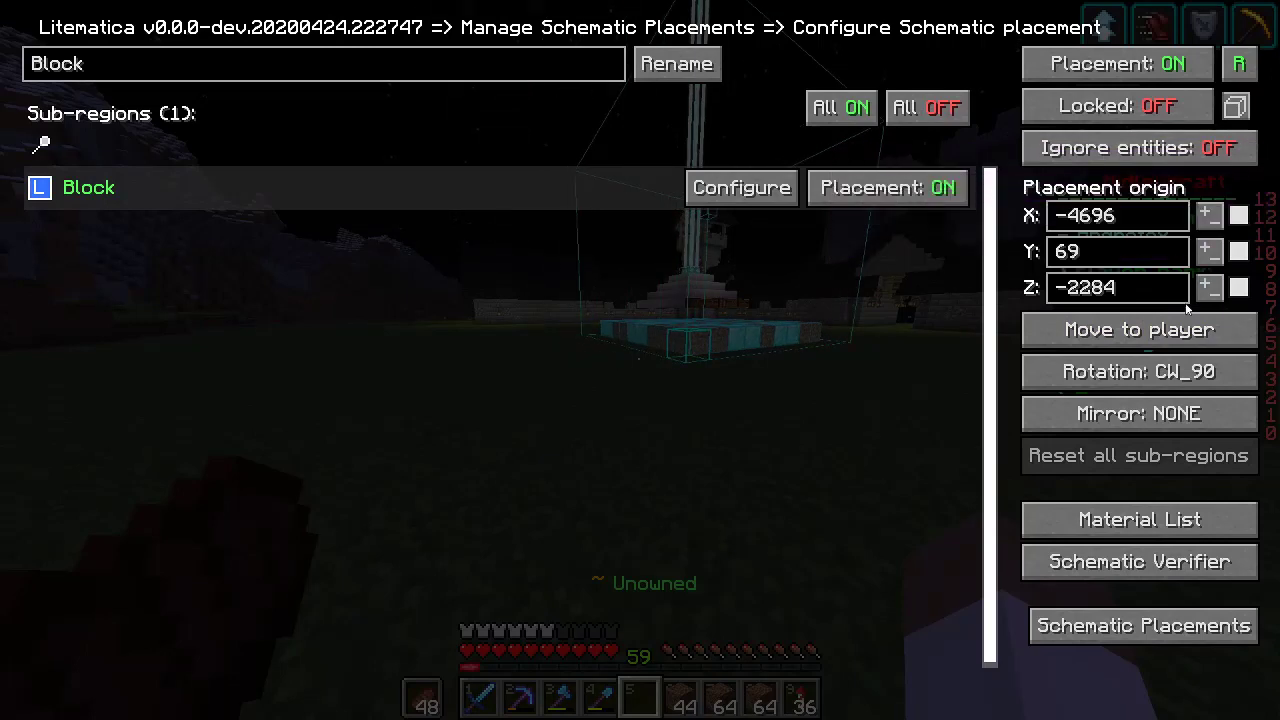
{"action": "key", "text": "Escape"}
{"action": "key", "text": "Escape"}
{"action": "key", "text": "Escape"}
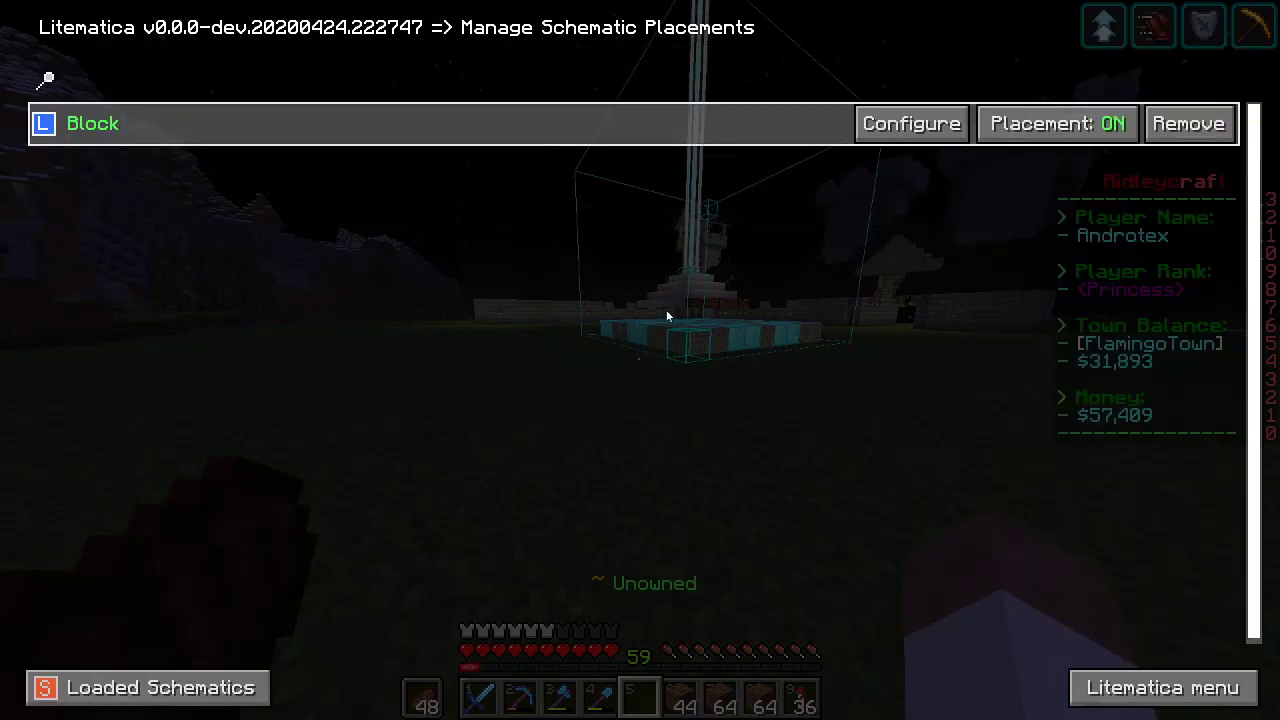
{"action": "key", "text": "w"}
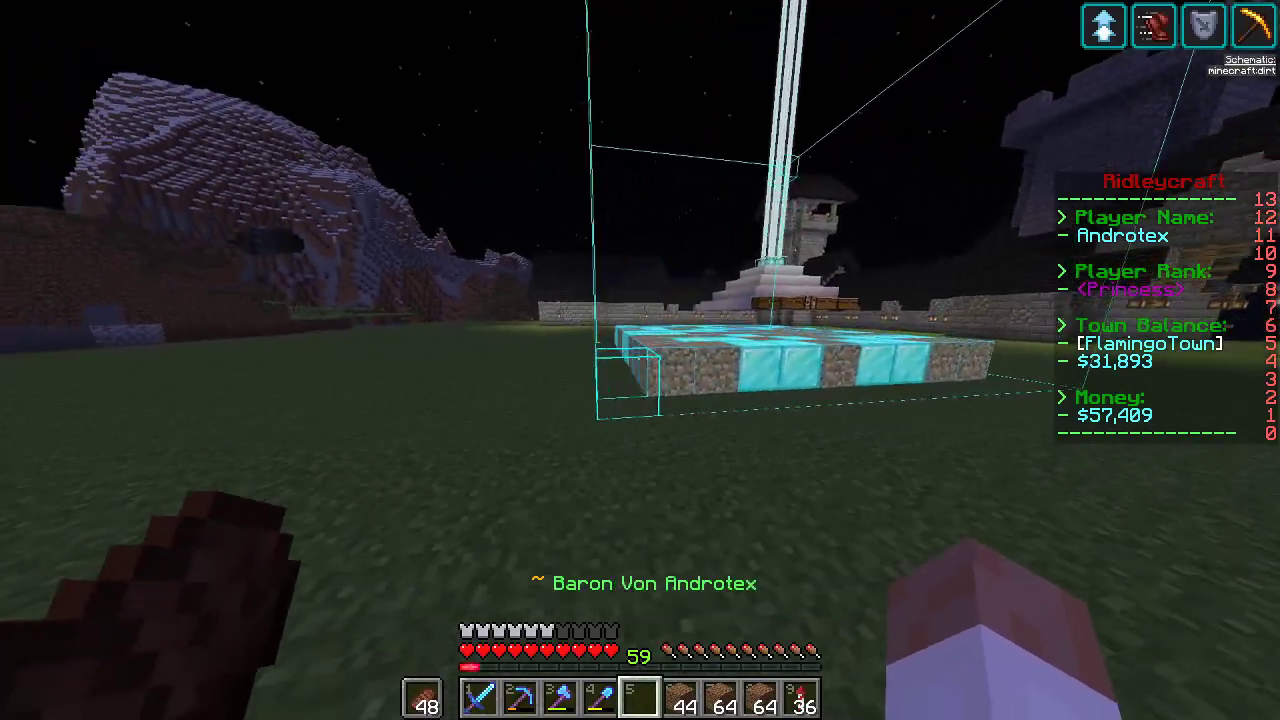
Unload the Block schematic from the loaded schematics and return to the game.
{"action": "key", "text": "Escape"}
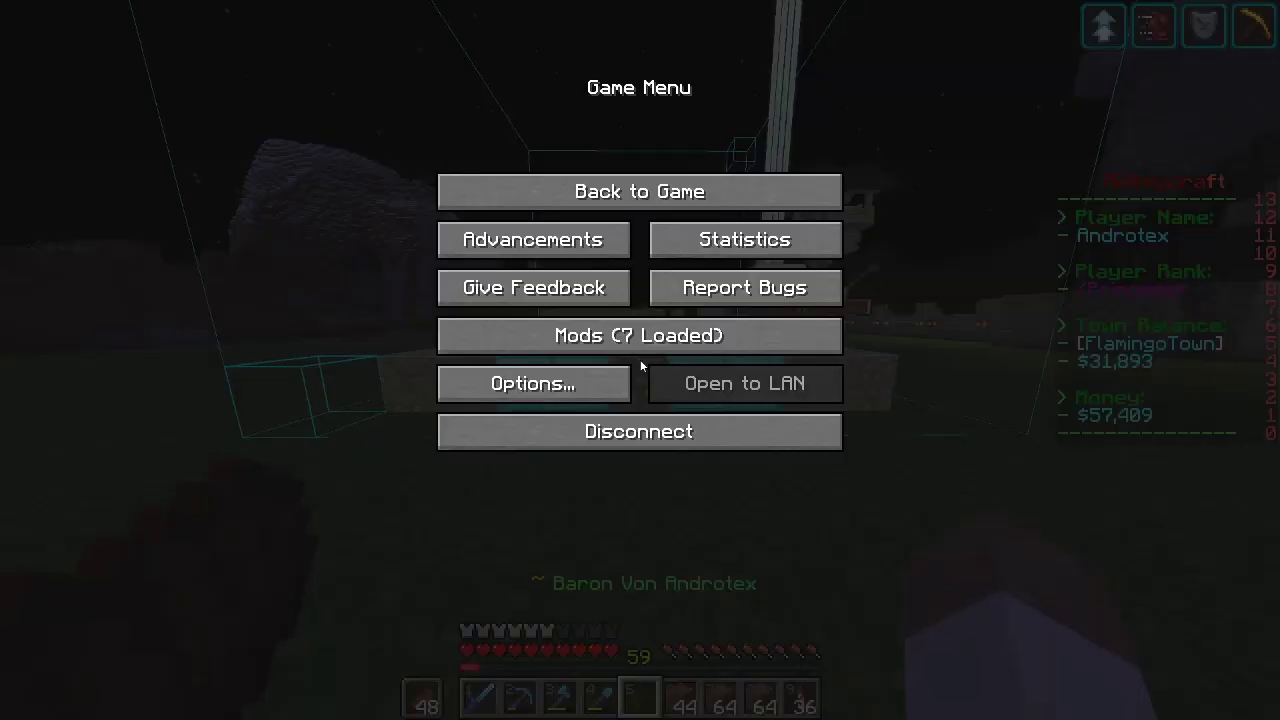
{"action": "key", "text": "Escape"}
{"action": "key", "text": "m"}
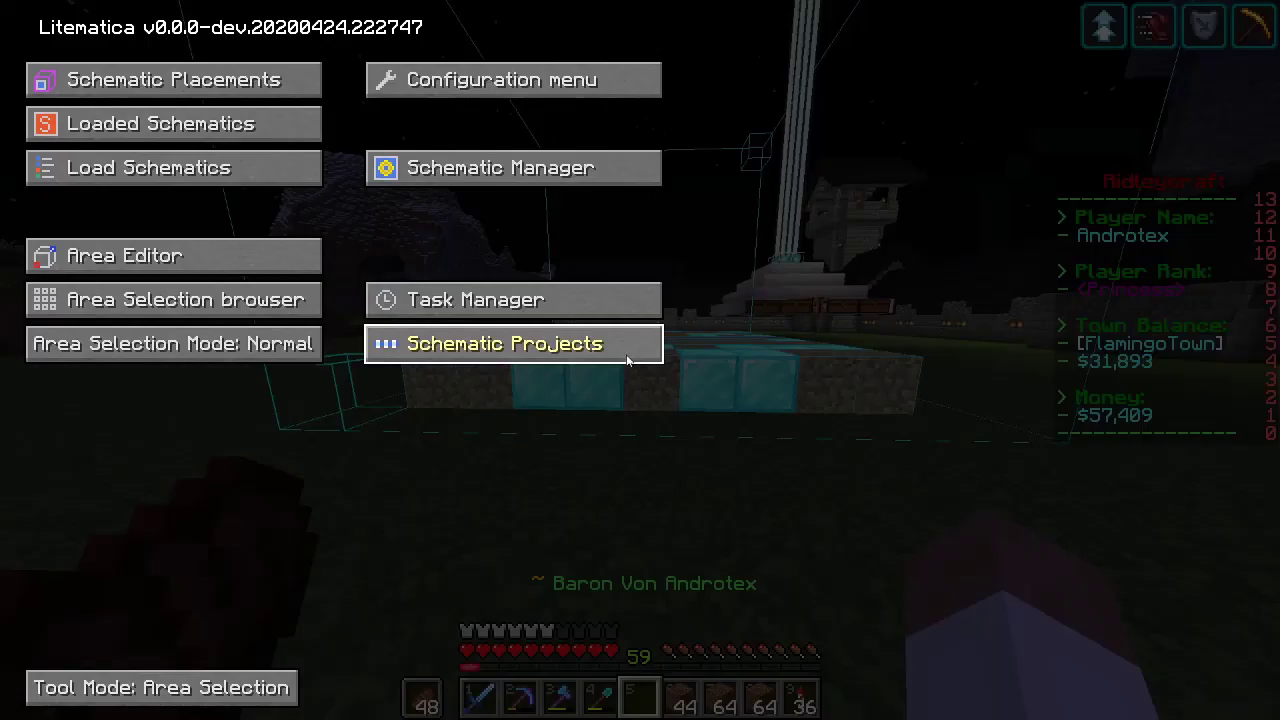
{"action": "left_click", "coordinate": [143, 127]}
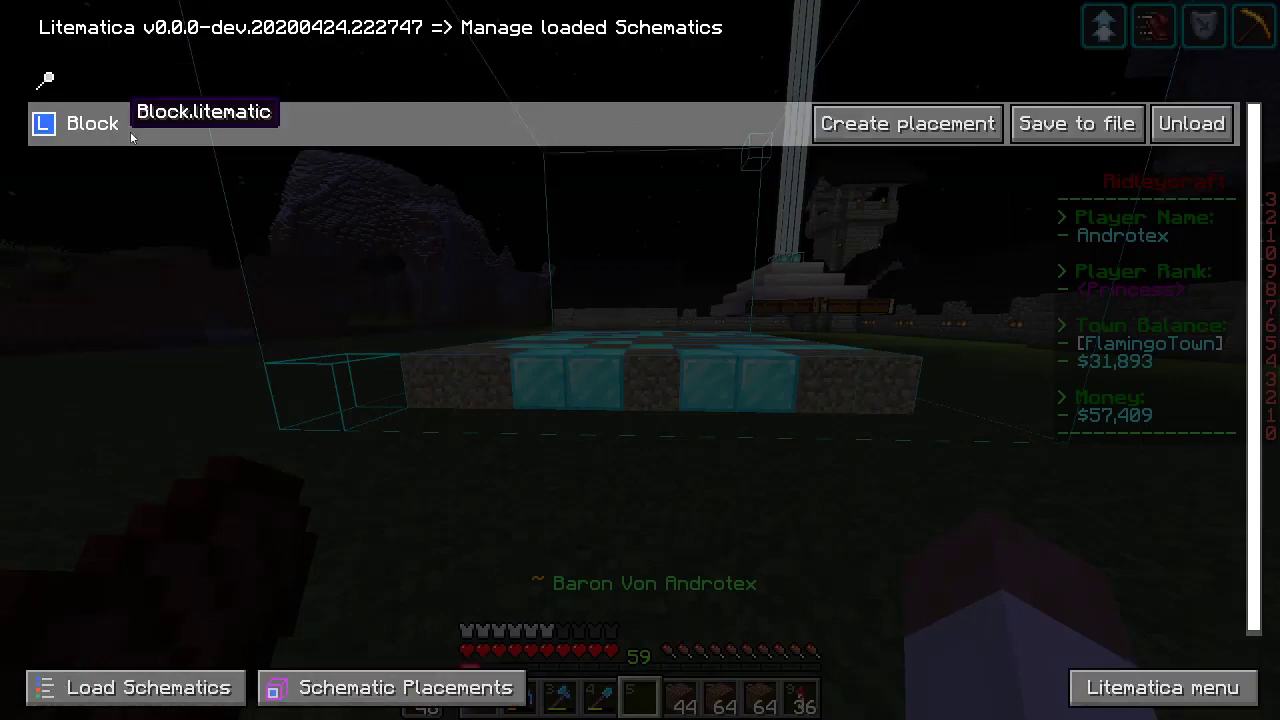
{"action": "left_click", "coordinate": [1187, 128]}
{"action": "key", "text": "Escape"}
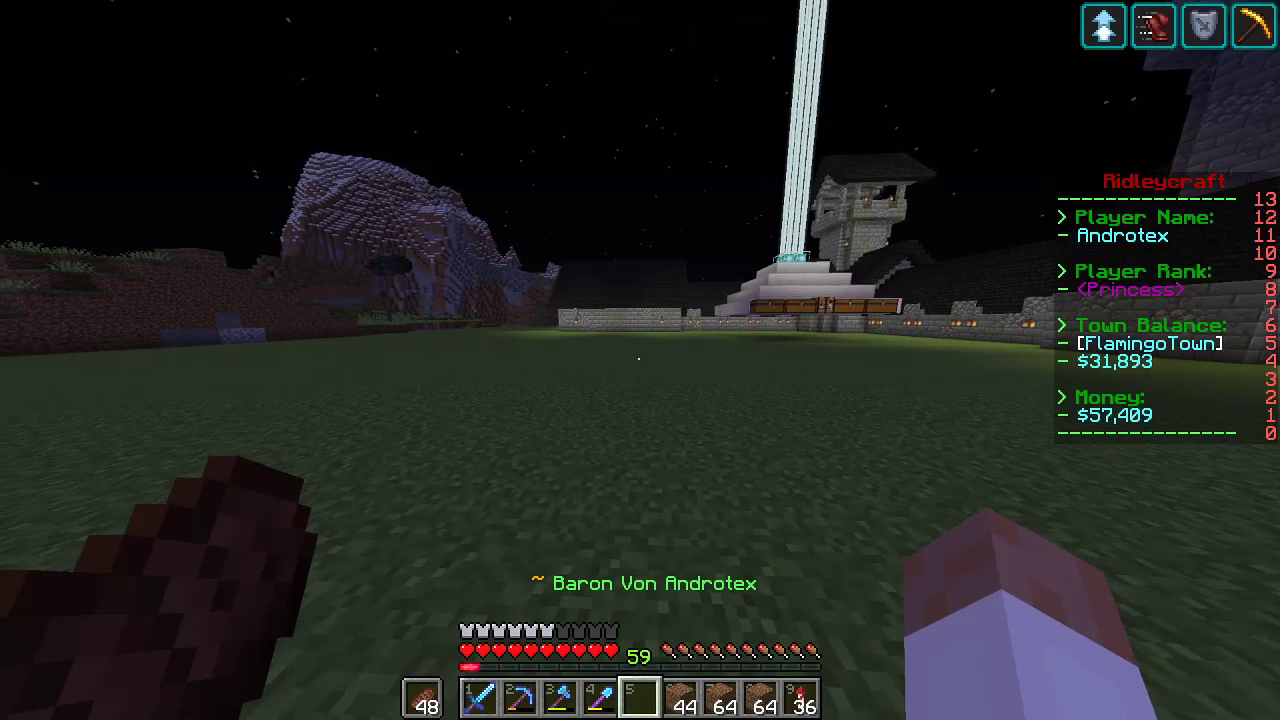
Cross the grass field, leave through the castle gatehouse and ready the firework rockets in hotbar slot 9.
{"action": "key", "text": "w"}
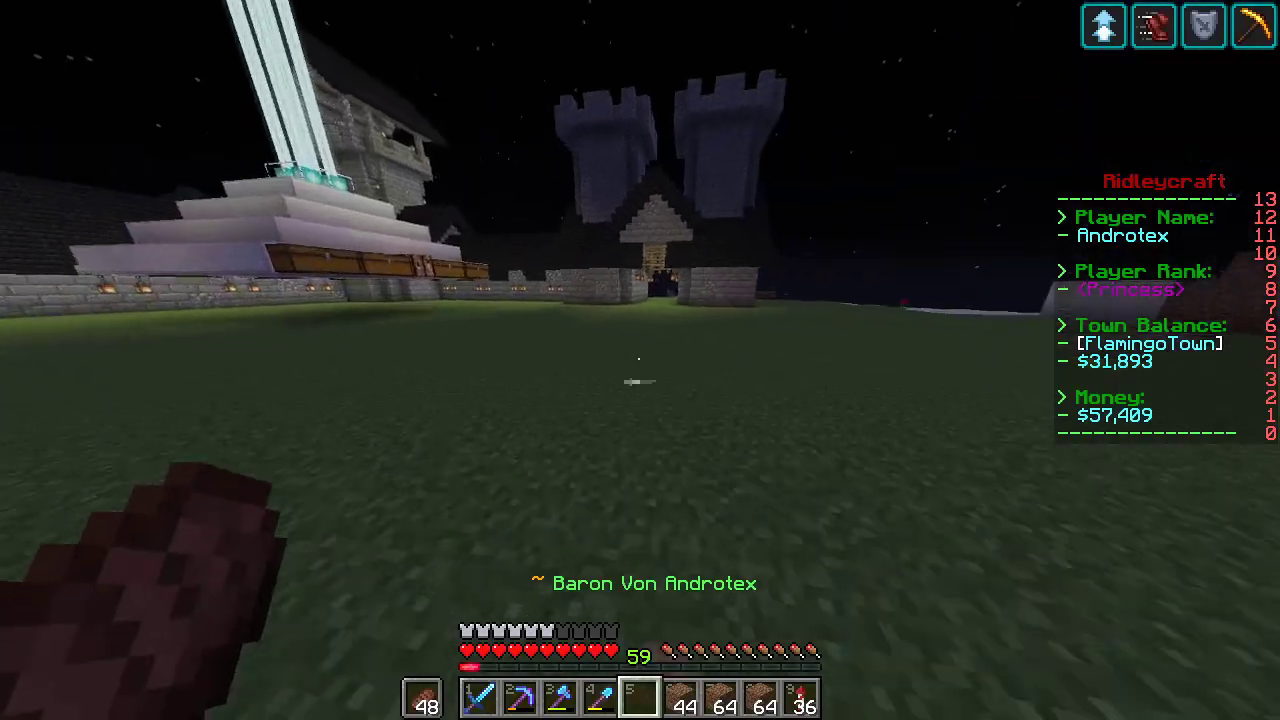
{"action": "key", "text": "w"}
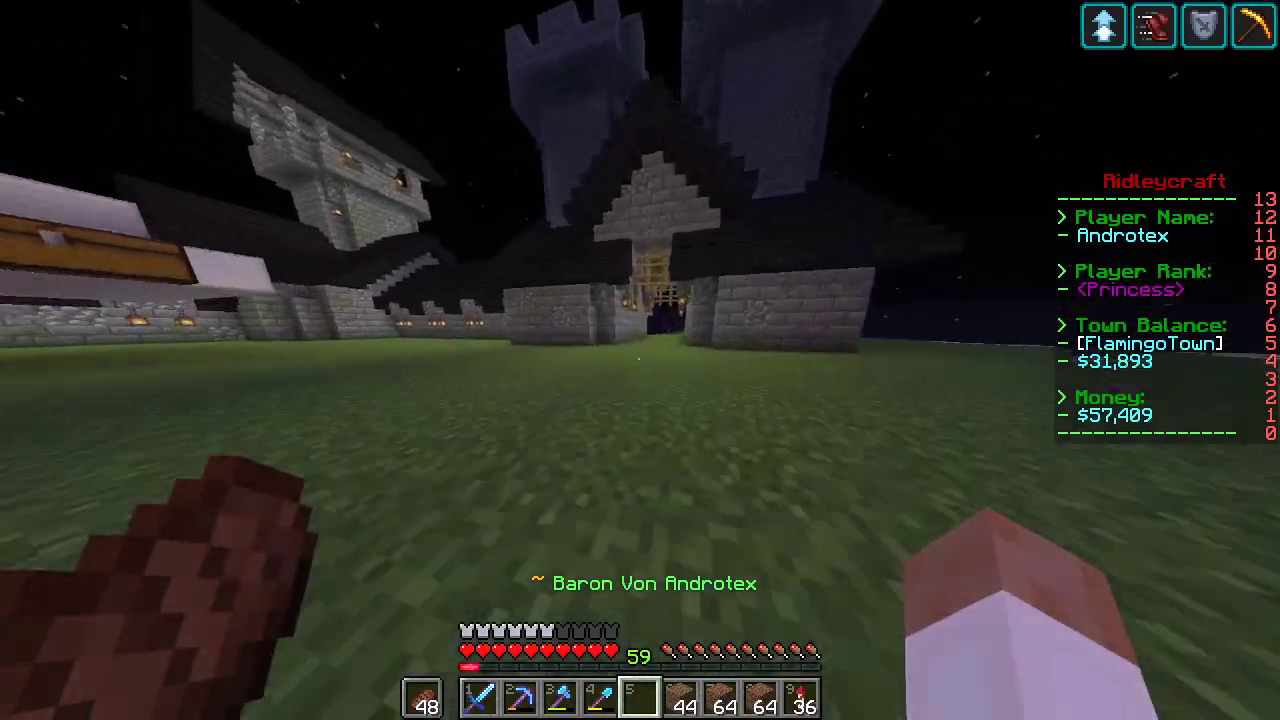
{"action": "key", "text": "w"}
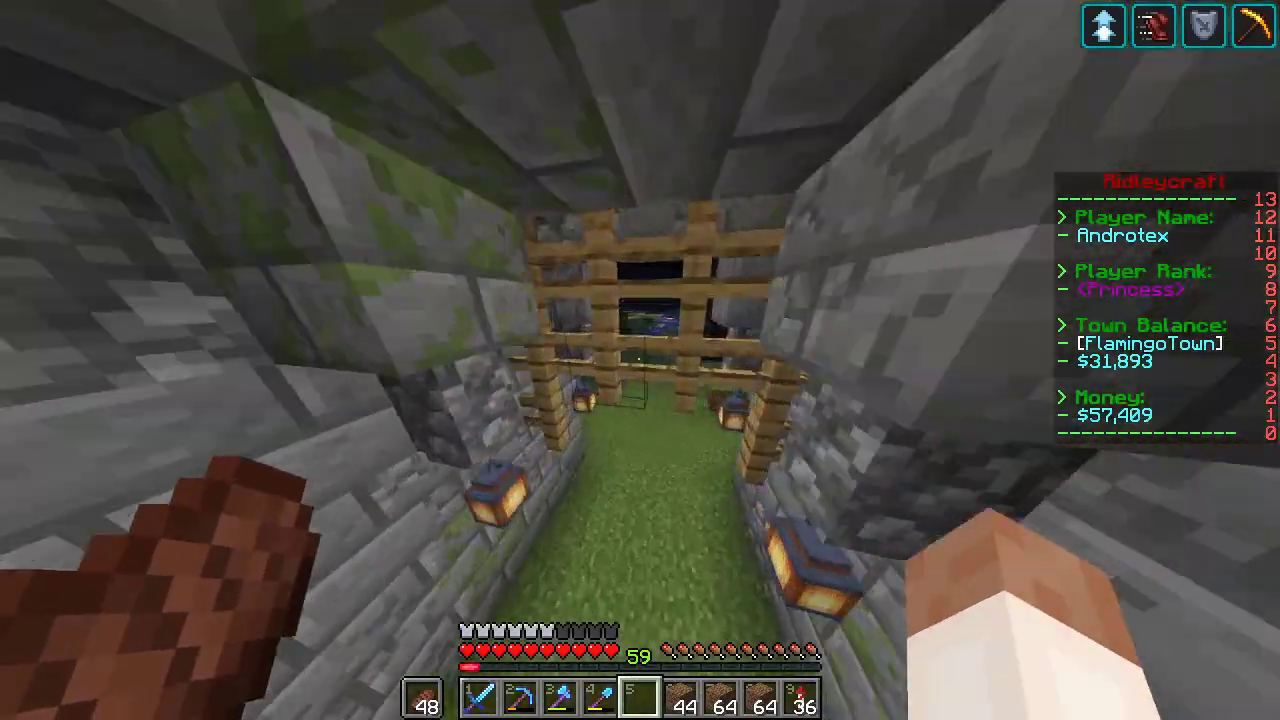
{"action": "key", "text": "8"}
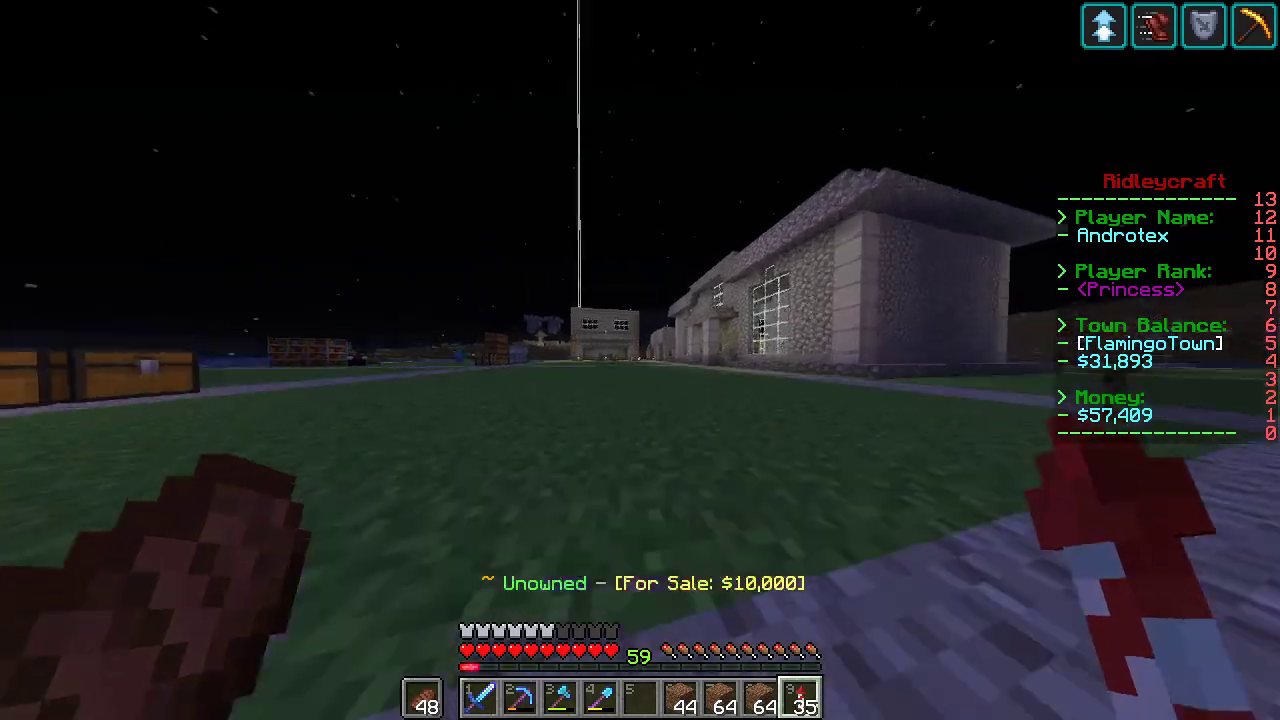
Run through the town and along the gravel path with slot 5 selected, then take firework rockets and cross the water towards the castle.
{"action": "key", "text": "w"}
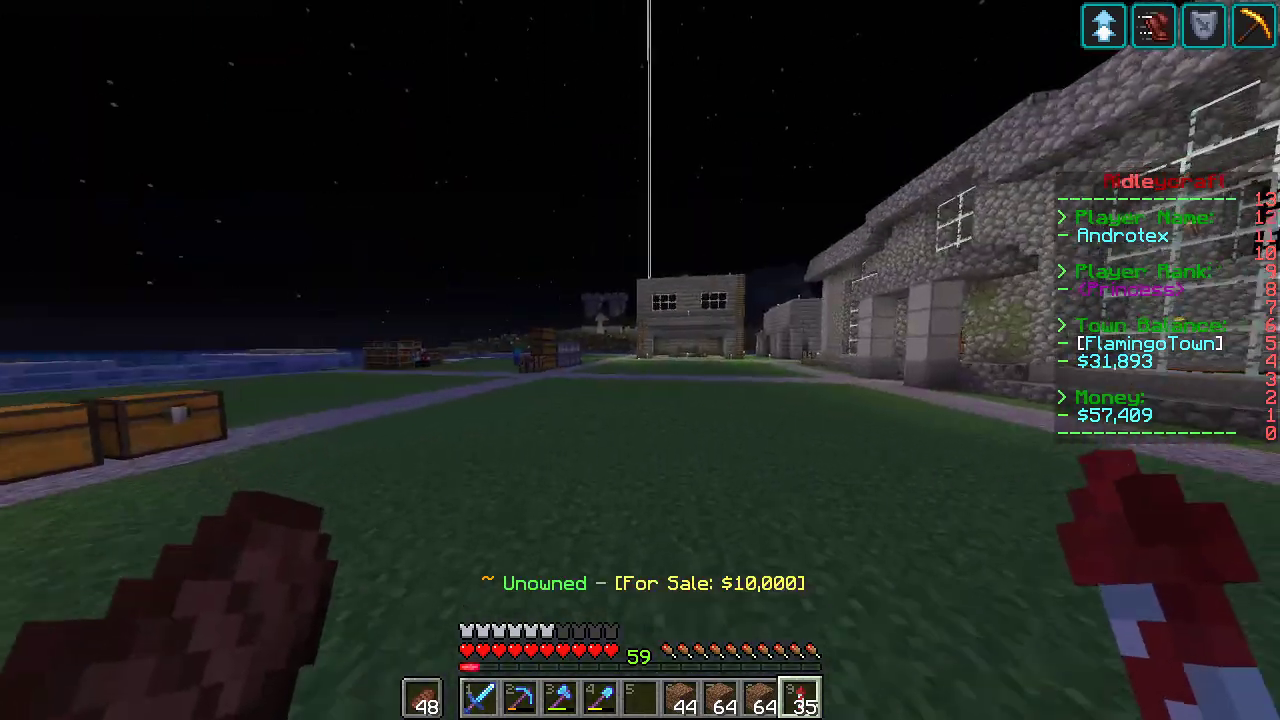
{"action": "scroll", "coordinate": [640, 360], "scroll_direction": "up", "scroll_amount": 5}
{"action": "scroll", "coordinate": [640, 360], "scroll_direction": "down", "scroll_amount": 1}
{"action": "key", "text": "w"}
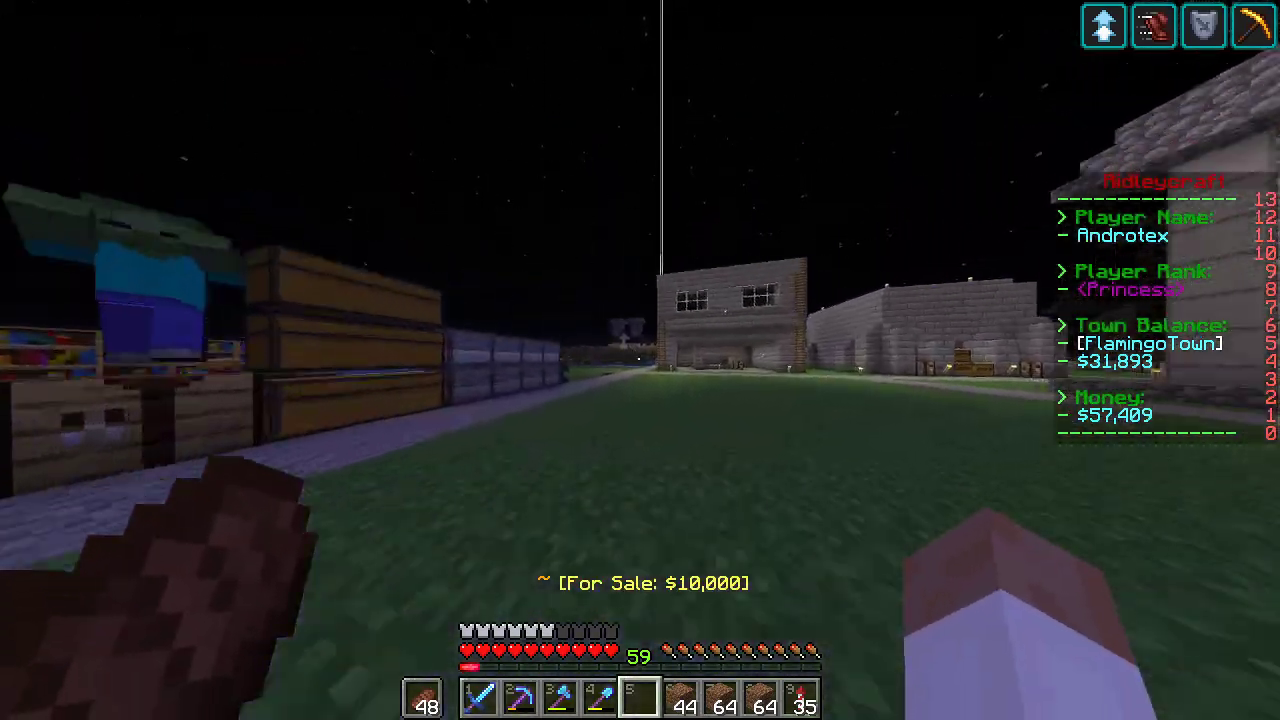
{"action": "key", "text": "w"}
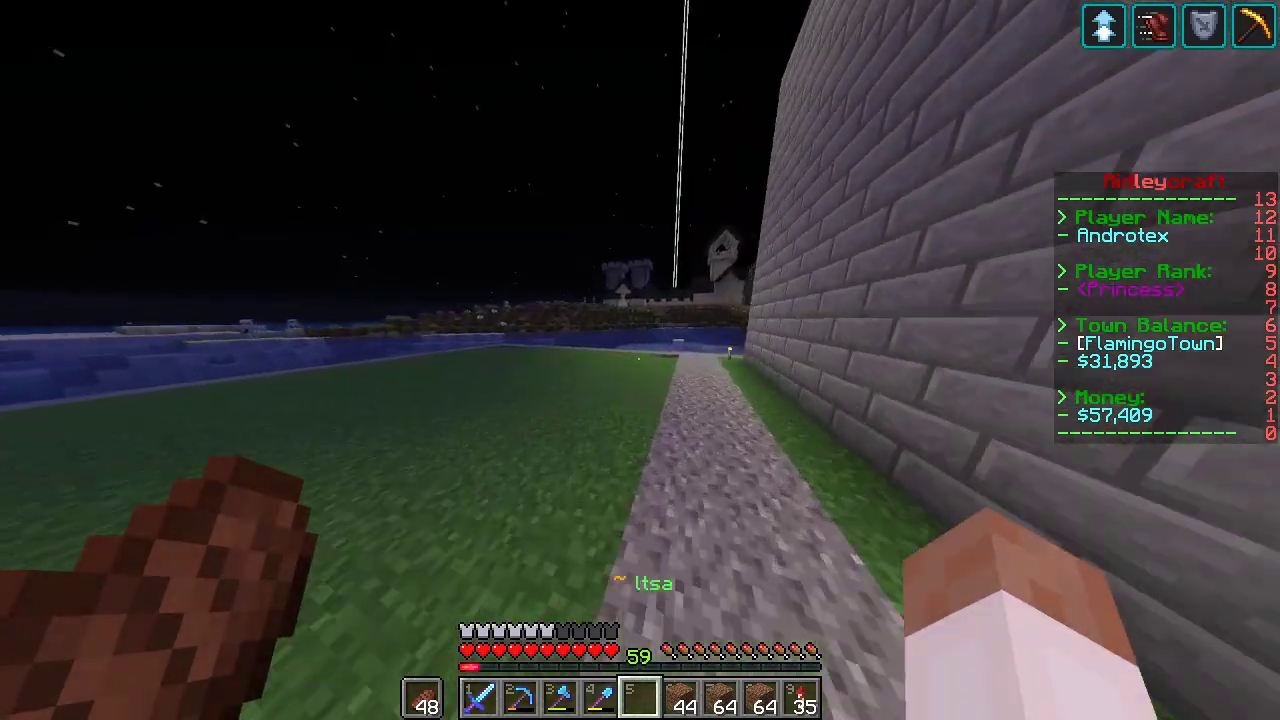
{"action": "scroll", "coordinate": [640, 360], "scroll_direction": "down", "scroll_amount": 4}
{"action": "key", "text": "space"}
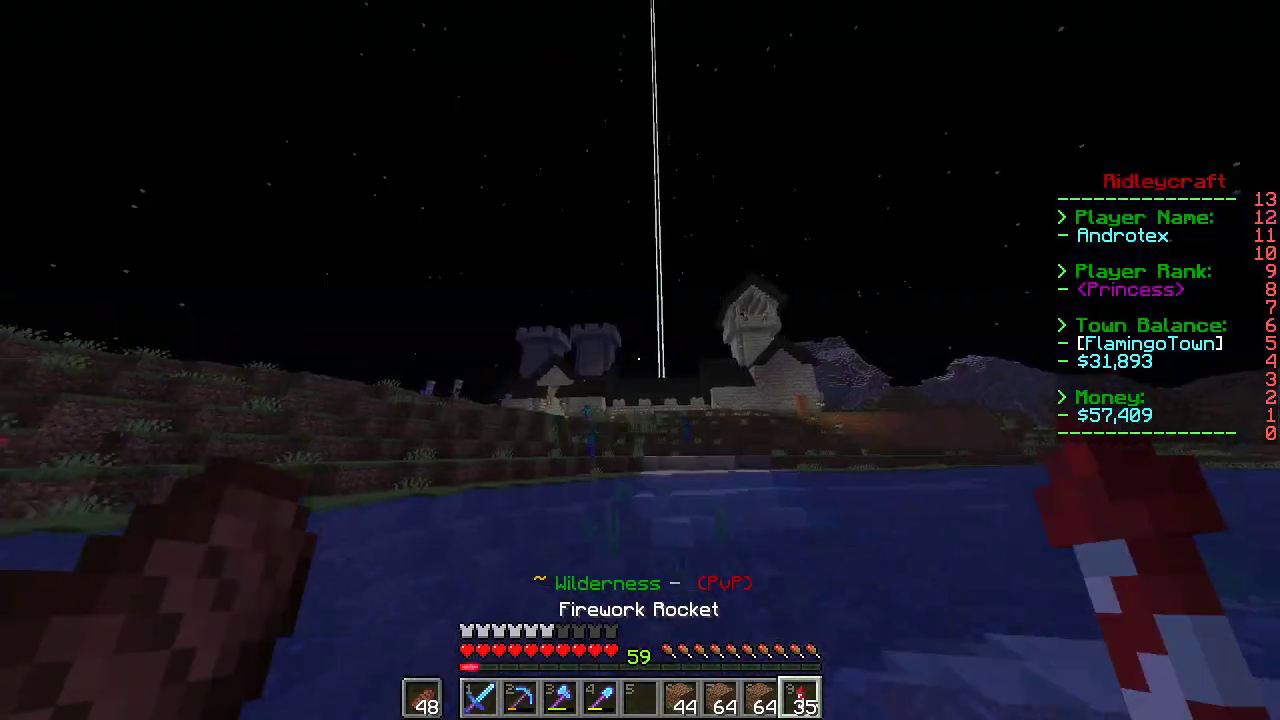
{"action": "key", "text": "w"}
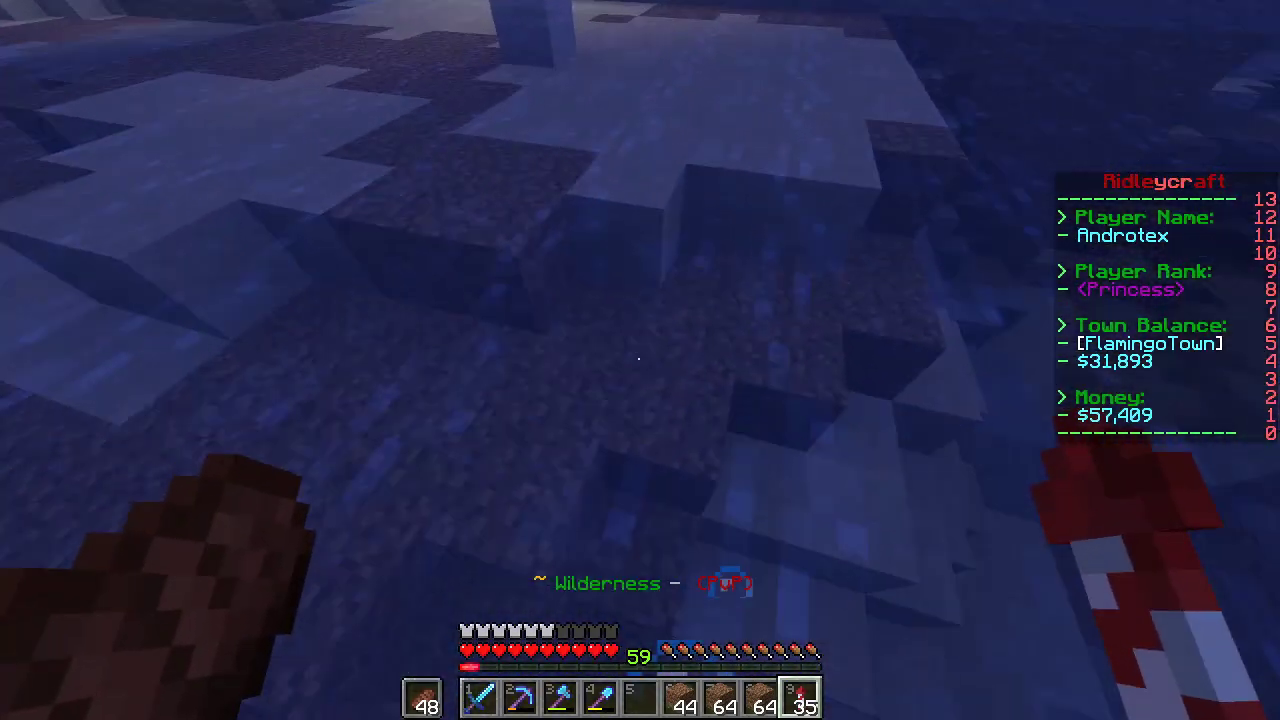